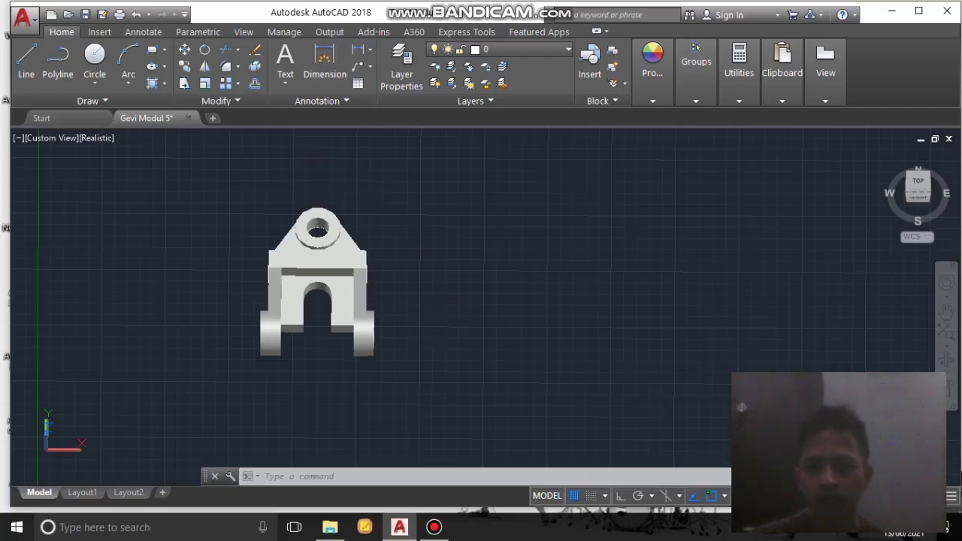
# Switch the workspace from Drafting & Annotation to 3D Basics.
pyautogui.click(821, 496)
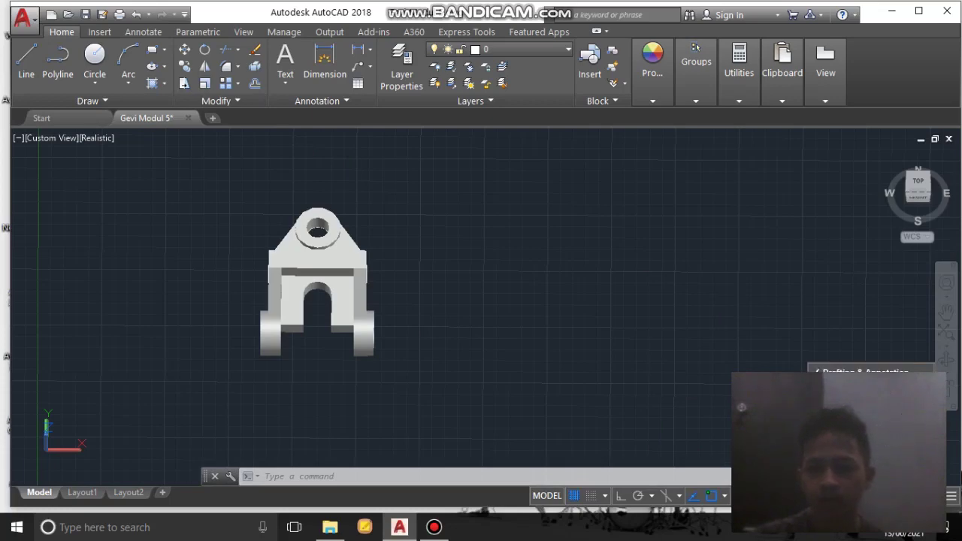
pyautogui.click(845, 404)
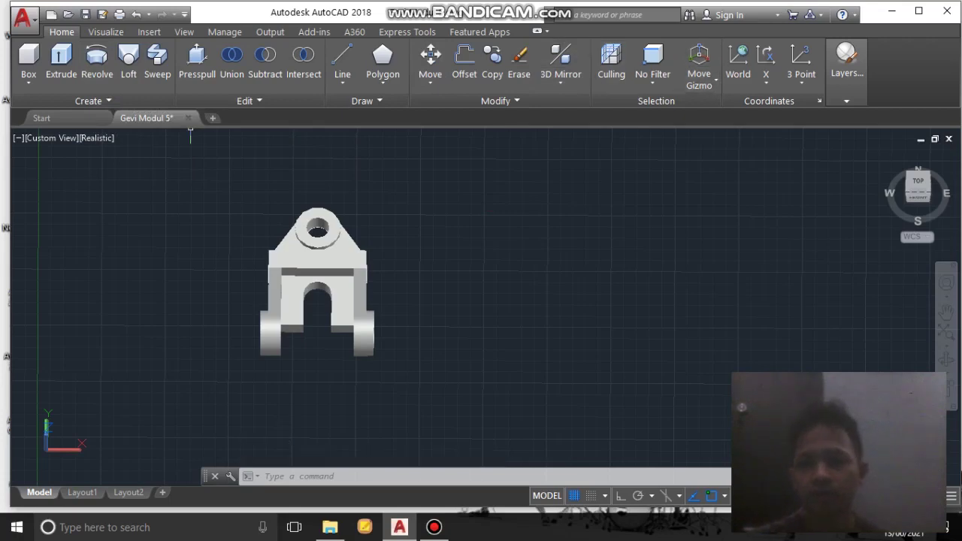
pyautogui.click(886, 153)
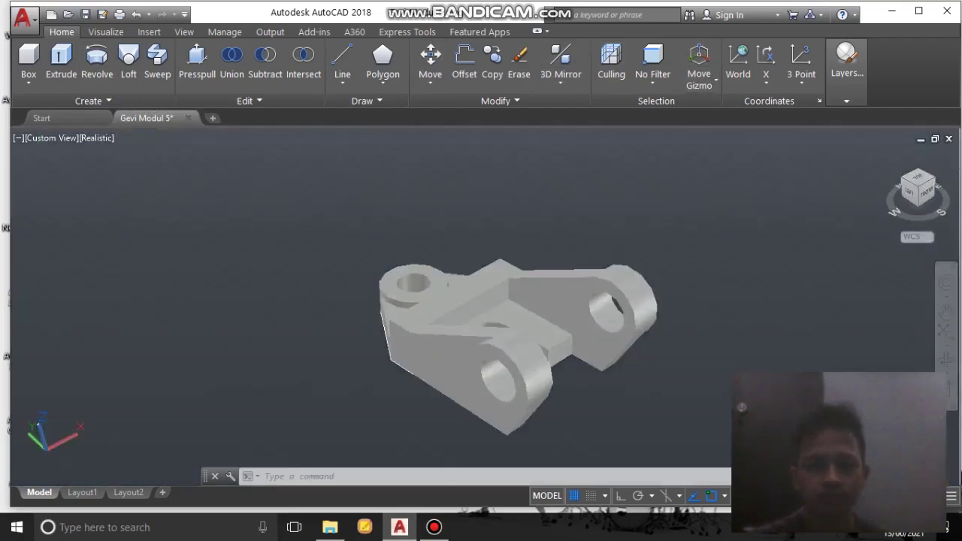
# Examine the finished fork-shaped bracket from several angles, including its ring boss, slotted plate and the two side arms.
pyautogui.keyDown('shift'); pyautogui.moveTo(754, 298); pyautogui.dragTo(500, 307, button='middle'); pyautogui.keyUp('shift')
pyautogui.scroll(-4, 492, 308)
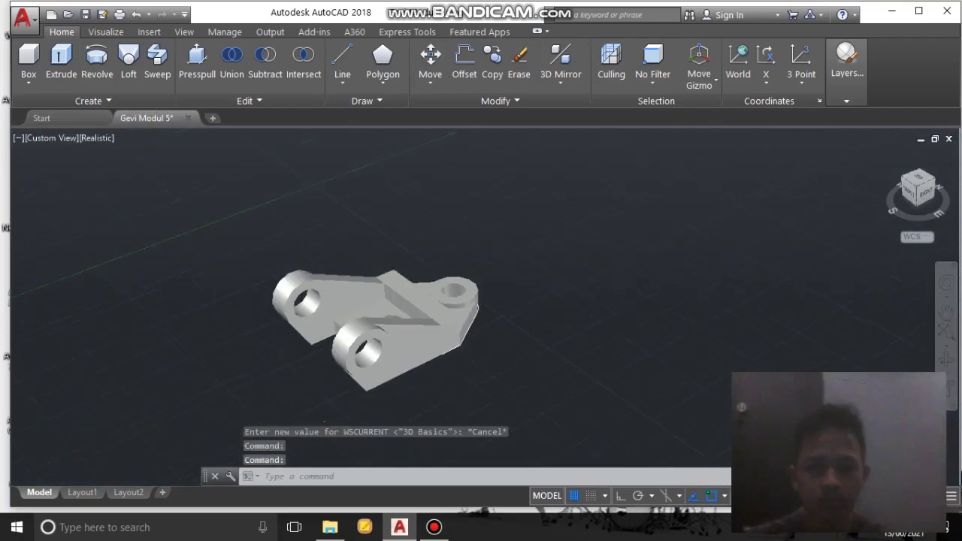
pyautogui.keyDown('shift'); pyautogui.moveTo(609, 263); pyautogui.dragTo(721, 293, button='middle'); pyautogui.keyUp('shift')
pyautogui.scroll(-1, 619, 271)
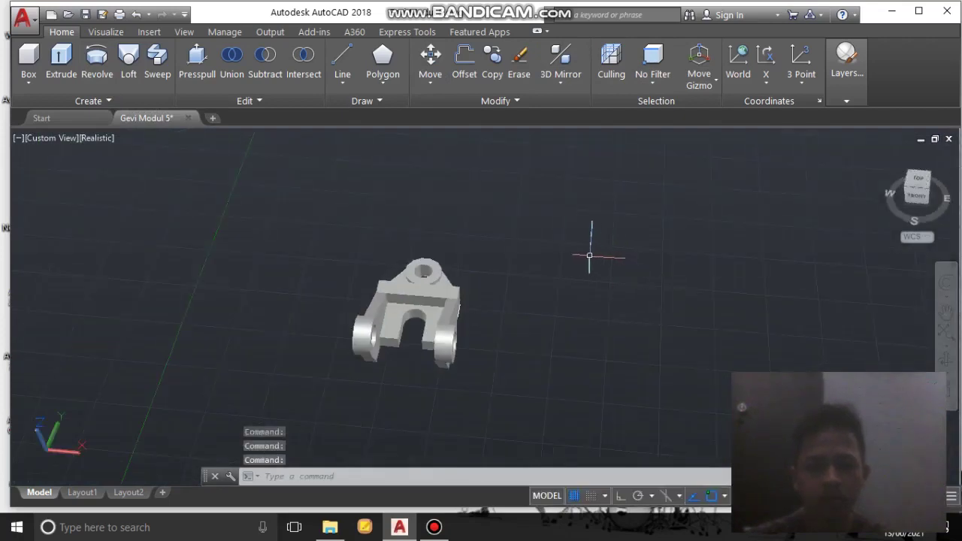
pyautogui.keyDown('shift'); pyautogui.moveTo(590, 255); pyautogui.dragTo(626, 317, button='middle'); pyautogui.keyUp('shift')
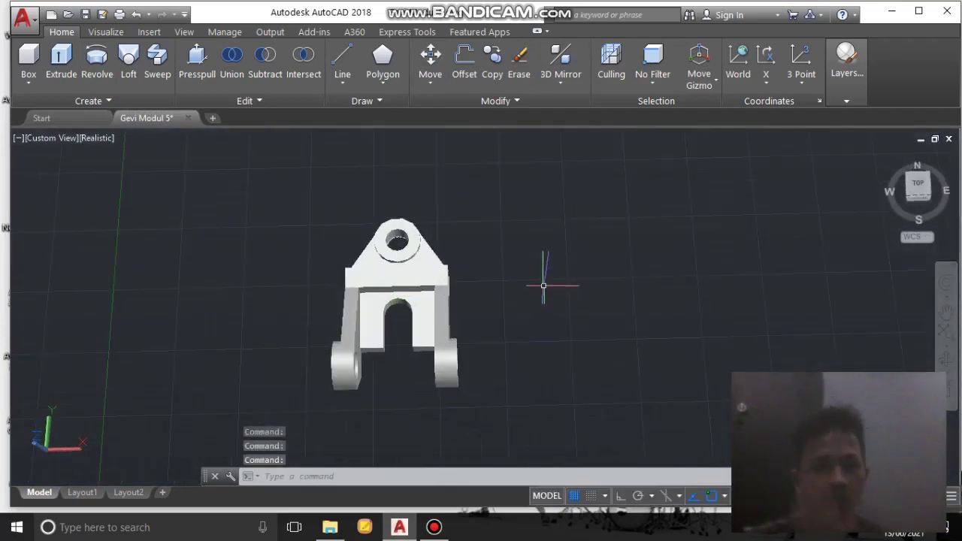
pyautogui.keyDown('shift'); pyautogui.moveTo(549, 337); pyautogui.dragTo(550, 361, button='middle'); pyautogui.keyUp('shift')
pyautogui.keyDown('shift'); pyautogui.moveTo(544, 302); pyautogui.dragTo(561, 317, button='middle'); pyautogui.keyUp('shift')
pyautogui.keyDown('shift'); pyautogui.moveTo(482, 332); pyautogui.dragTo(467, 321, button='middle'); pyautogui.keyUp('shift')
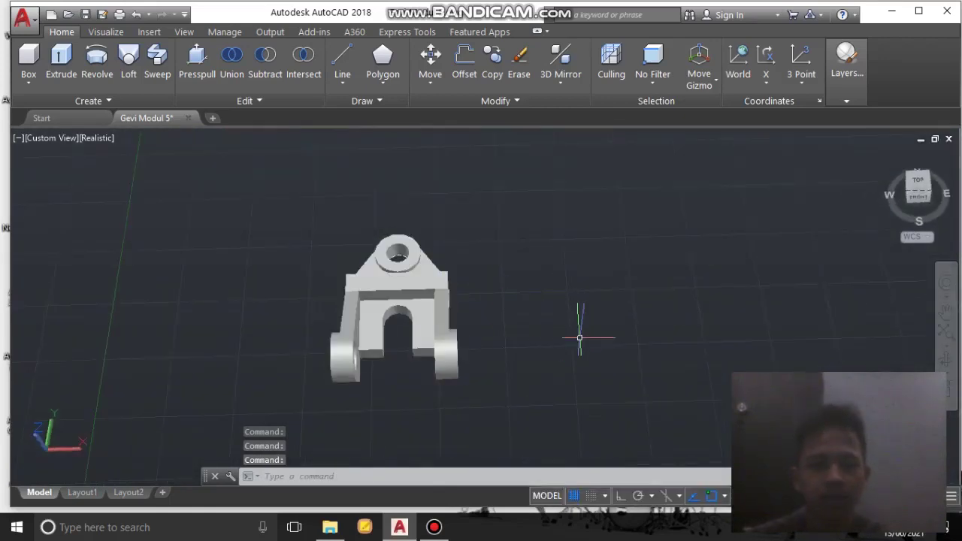
pyautogui.keyDown('shift'); pyautogui.moveTo(594, 323); pyautogui.dragTo(599, 348, button='middle'); pyautogui.keyUp('shift')
pyautogui.scroll(-1, 566, 334)
pyautogui.scroll(3, 484, 282)
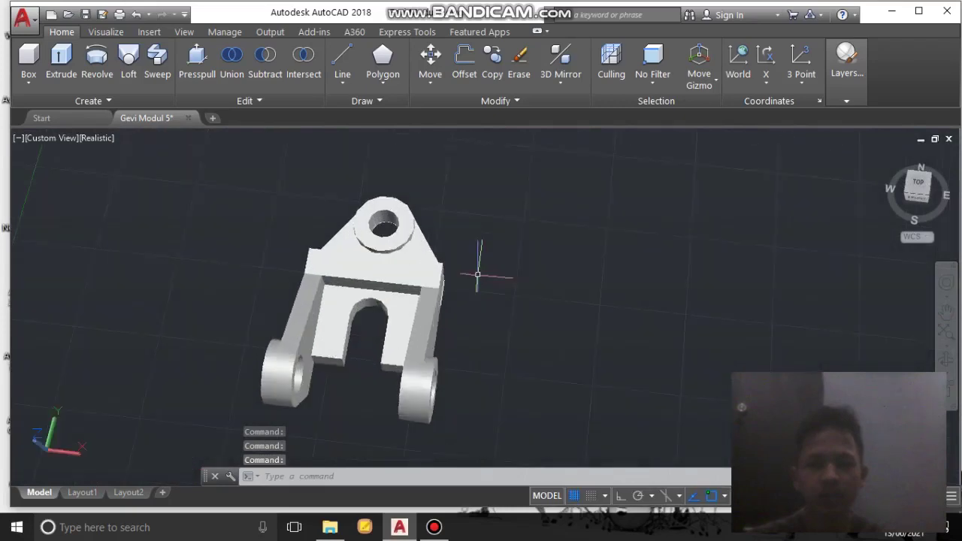
pyautogui.moveTo(481, 277); pyautogui.dragTo(392, 256, button='middle')
pyautogui.scroll(3, 537, 292)
pyautogui.scroll(-4, 502, 306)
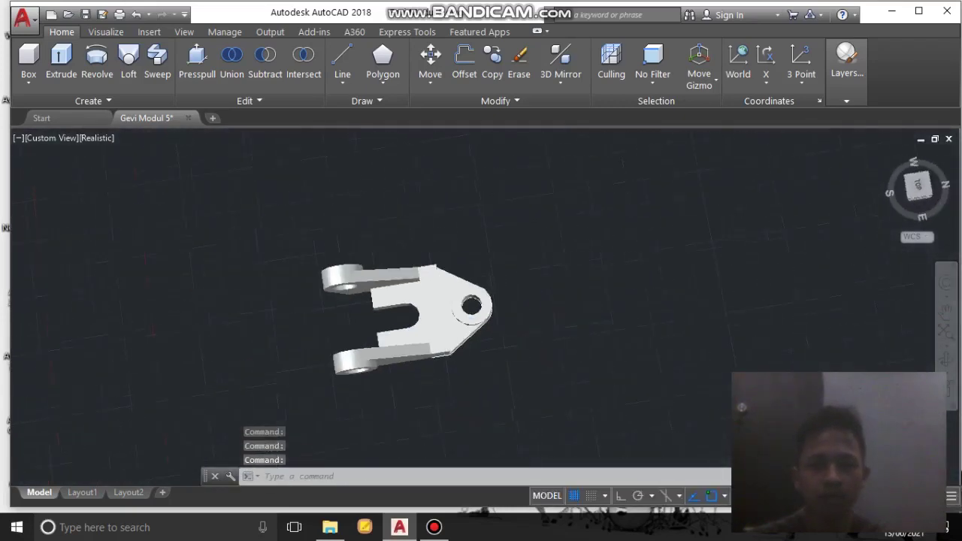
pyautogui.keyDown('shift'); pyautogui.moveTo(498, 314); pyautogui.dragTo(492, 288, button='middle'); pyautogui.keyUp('shift')
pyautogui.scroll(1, 556, 326)
pyautogui.click(342, 59)
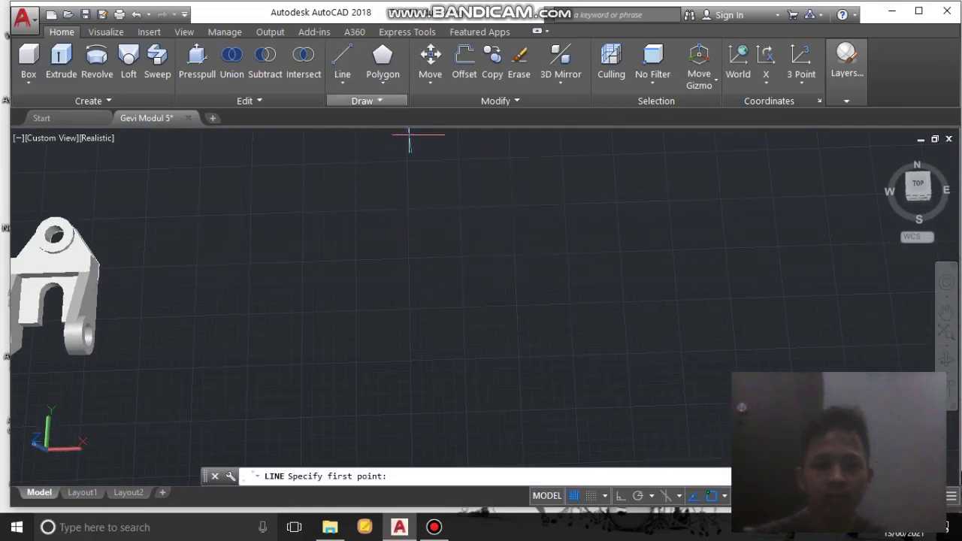
pyautogui.click(342, 82)
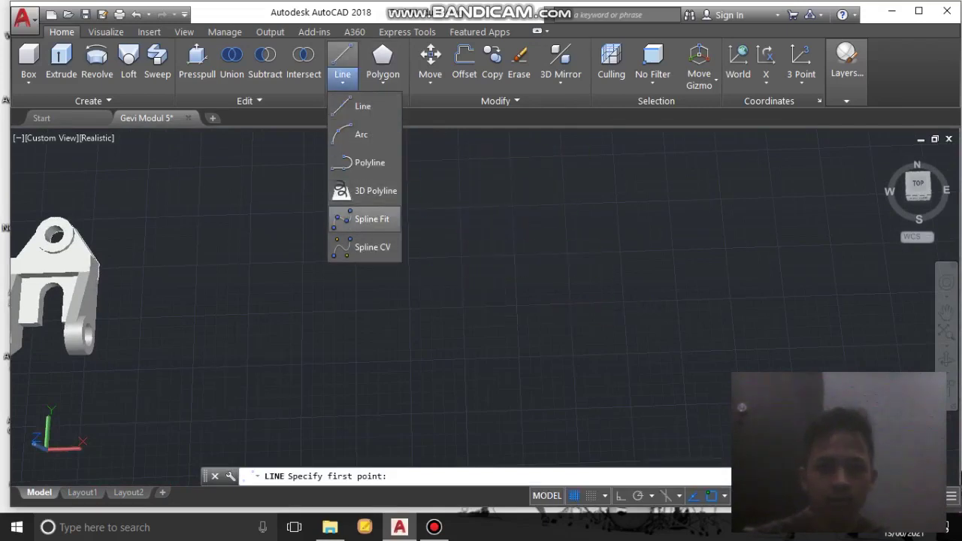
pyautogui.click(342, 82)
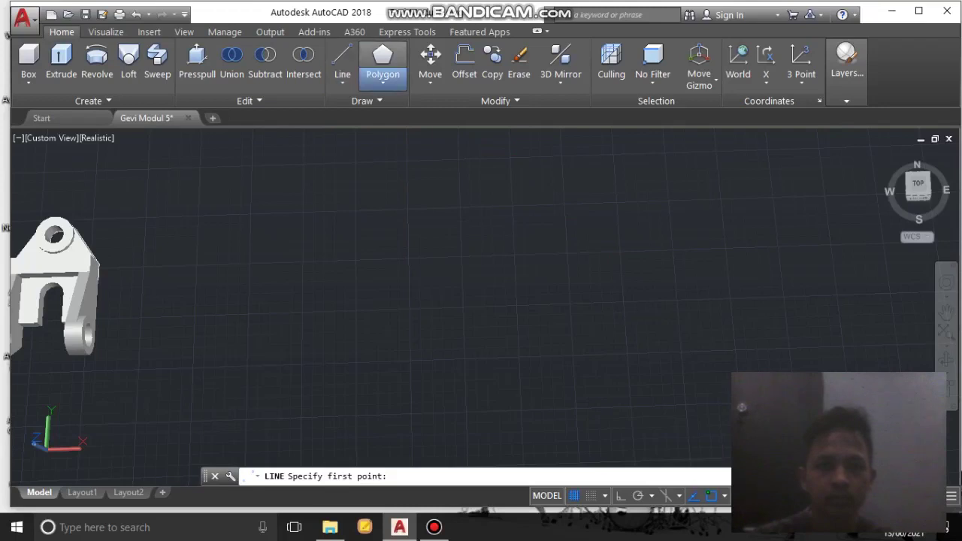
# Draw a rectangle 77 wide and 16 high in the empty area beside the finished bracket.
pyautogui.click(382, 81)
pyautogui.click(383, 81)
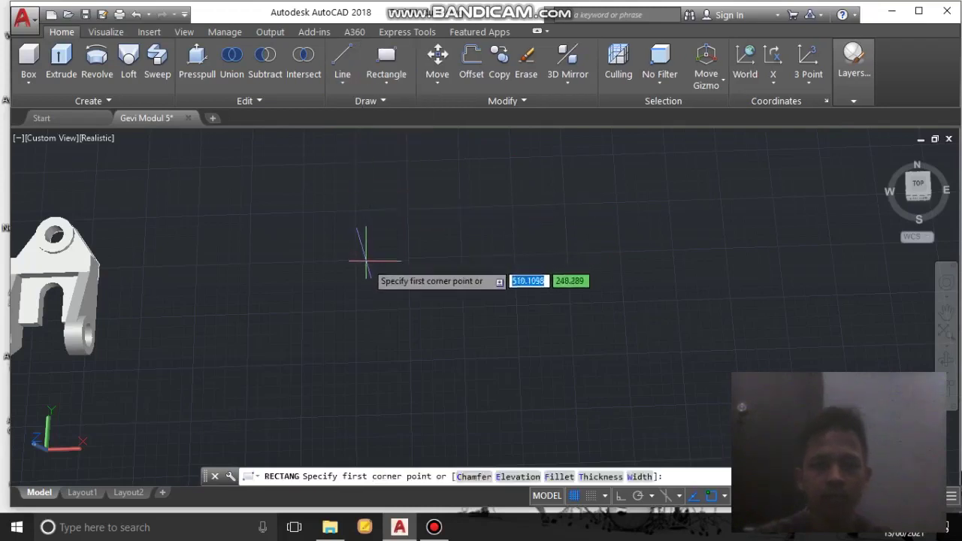
pyautogui.scroll(2, 389, 256)
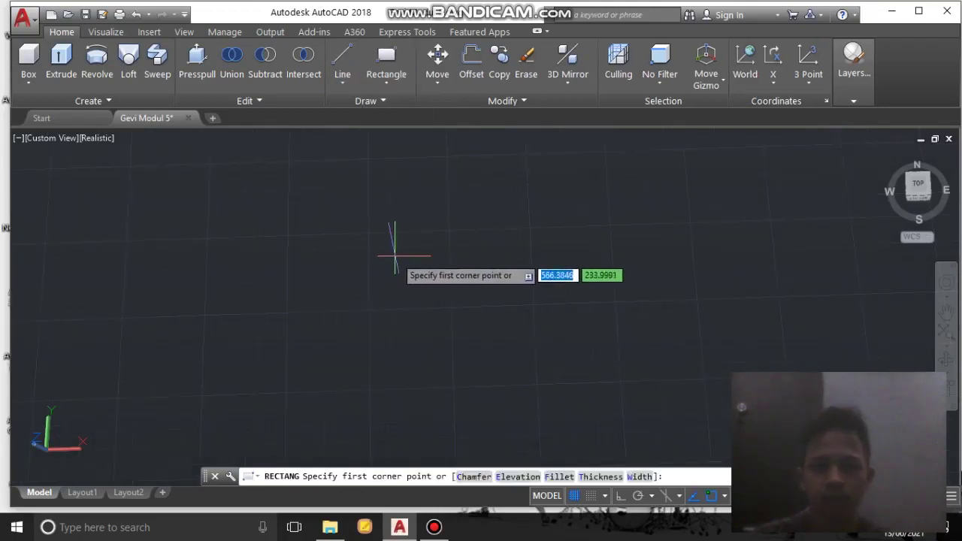
pyautogui.click(393, 244)
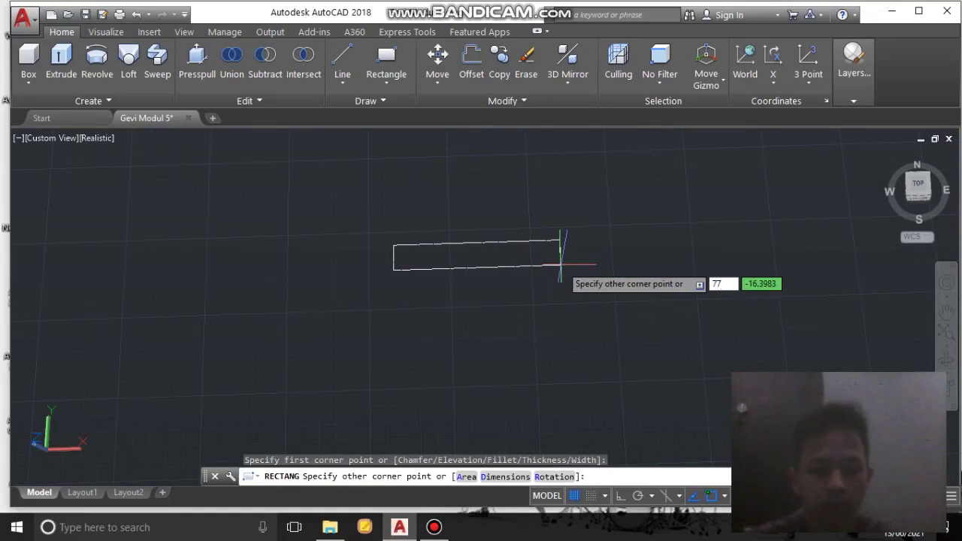
pyautogui.press('Tab')
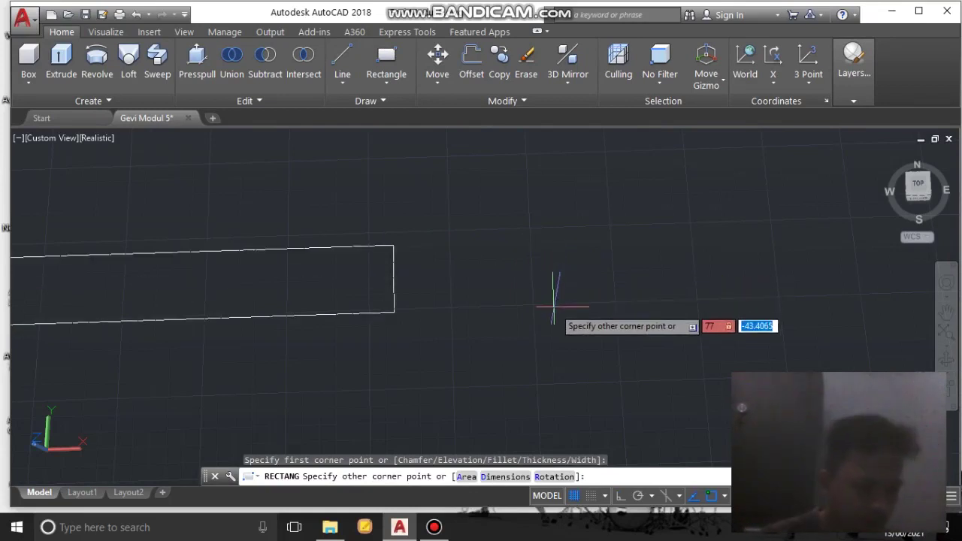
pyautogui.write('1')
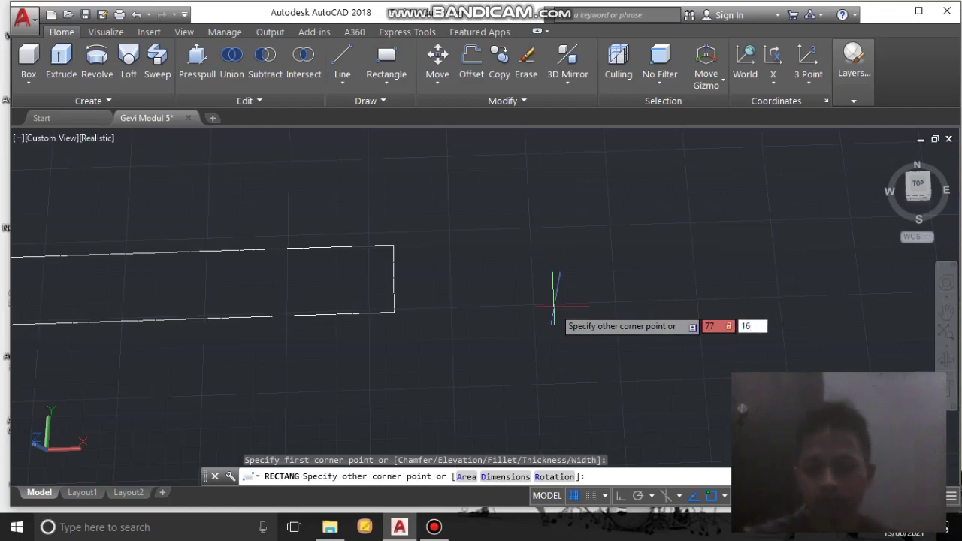
pyautogui.write('6')
pyautogui.press('Return')
# Draw a 38.5 line with Ortho on from the rectangle's upper-left corner along its top edge.
pyautogui.keyDown('shift'); pyautogui.moveTo(528, 216); pyautogui.dragTo(440, 194, button='middle'); pyautogui.keyUp('shift')
pyautogui.keyDown('shift'); pyautogui.moveTo(534, 286); pyautogui.dragTo(485, 301, button='middle'); pyautogui.keyUp('shift')
pyautogui.scroll(2, 481, 297)
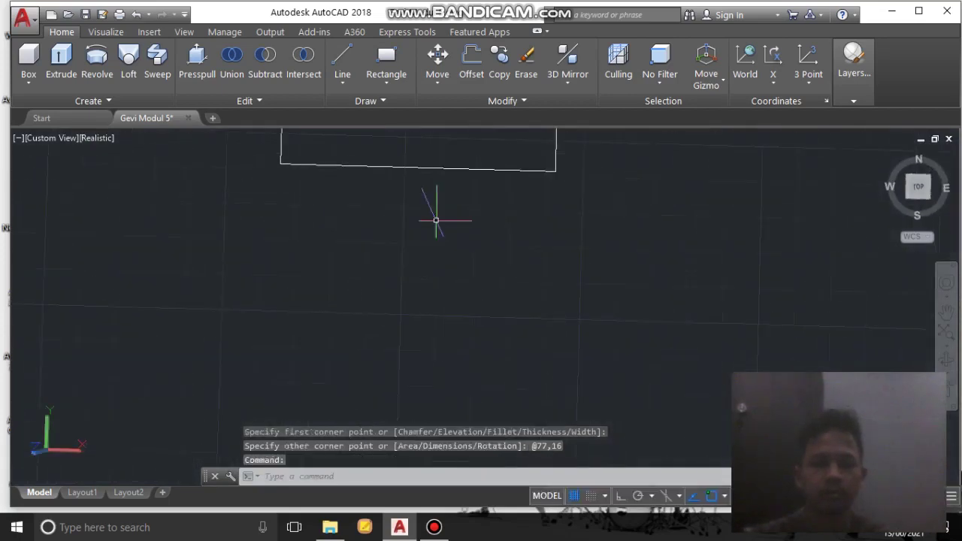
pyautogui.moveTo(436, 218)
pyautogui.mouseDown(button='middle')
pyautogui.moveTo(522, 358)
pyautogui.moveTo(557, 355)
pyautogui.mouseUp(button='middle')
pyautogui.keyDown('shift'); pyautogui.moveTo(513, 286); pyautogui.dragTo(493, 328, button='middle'); pyautogui.keyUp('shift')
pyautogui.keyDown('shift'); pyautogui.rightClick(518, 338); pyautogui.keyUp('shift')
pyautogui.click(489, 326)
pyautogui.click(343, 61)
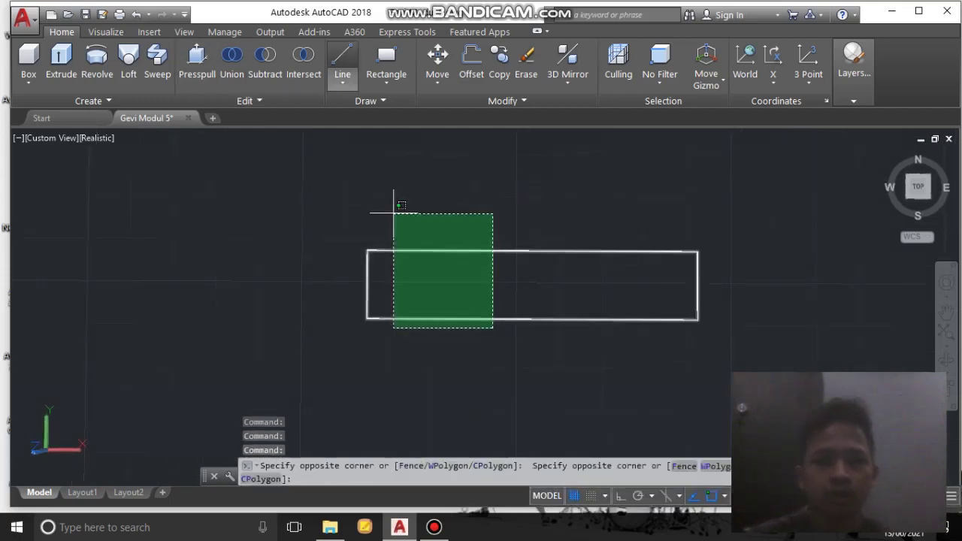
pyautogui.click(367, 251)
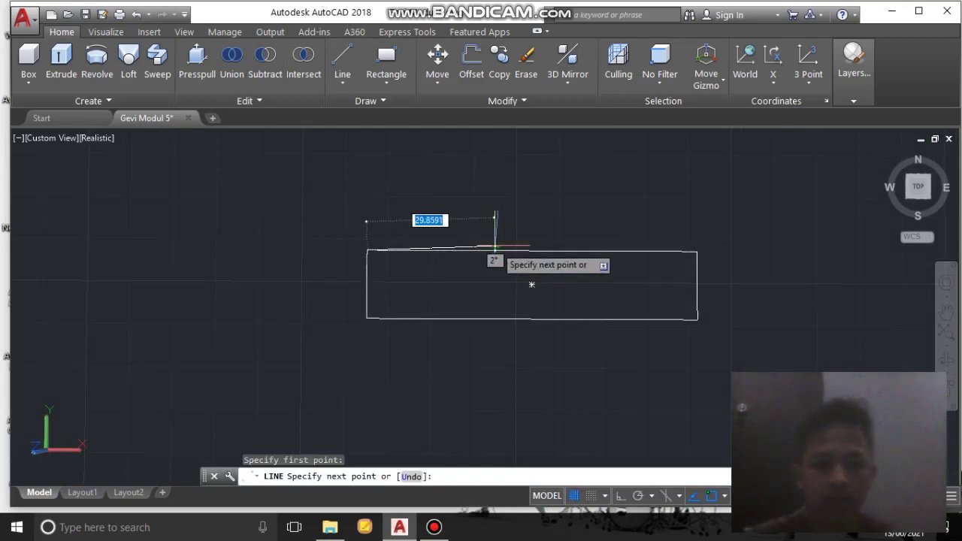
pyautogui.press('F8')
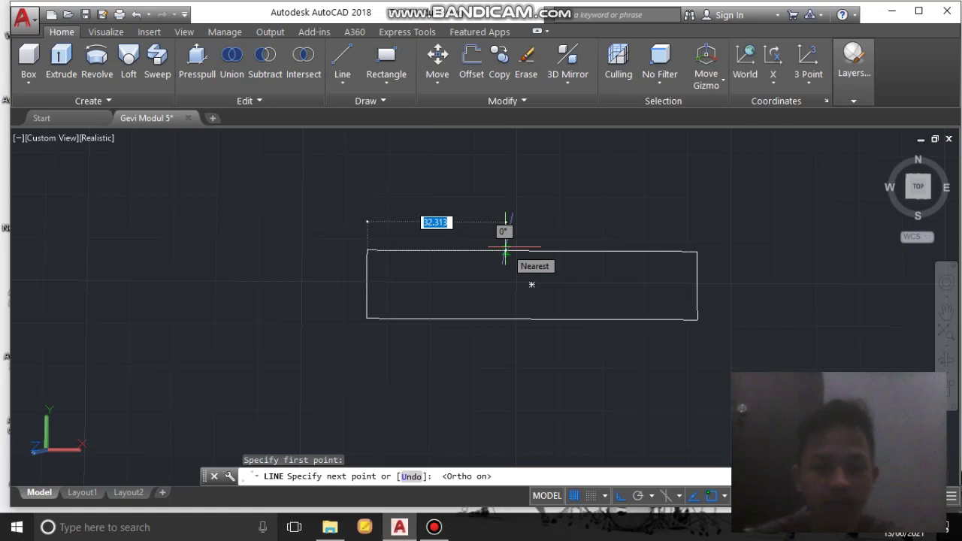
pyautogui.write('8')
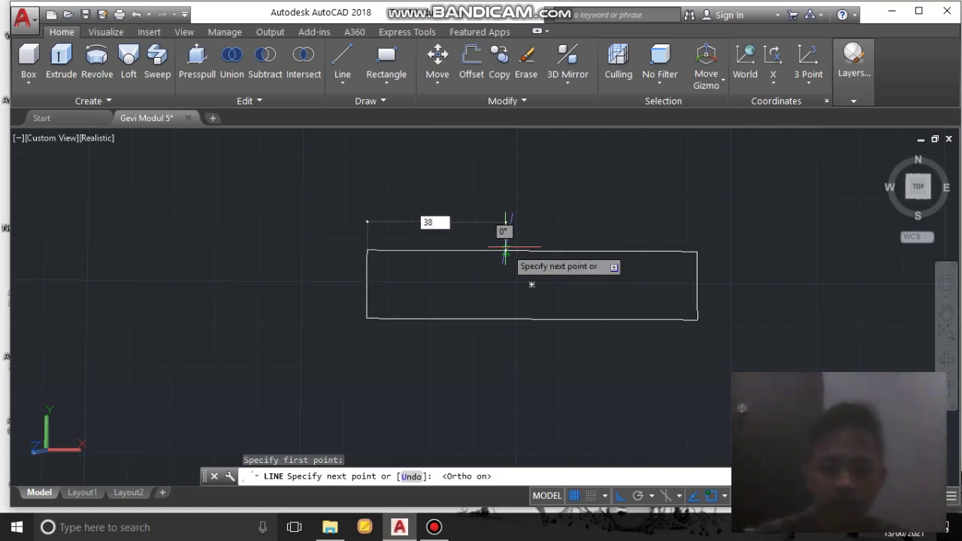
pyautogui.write('.5')
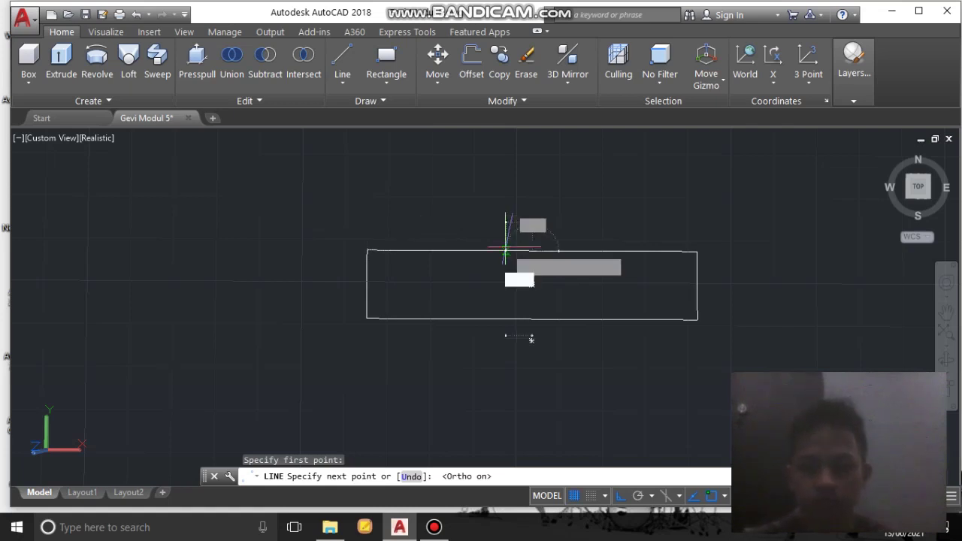
pyautogui.press('Return')
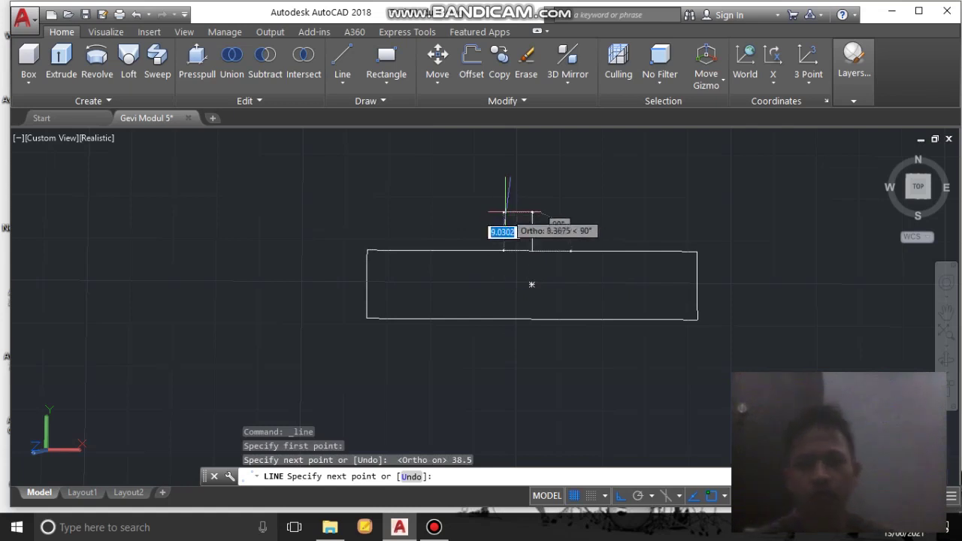
# Continue the line 25 straight up from the middle of the rectangle's top edge and end it there.
pyautogui.moveTo(505, 201)
pyautogui.mouseDown(button='middle')
pyautogui.moveTo(509, 337)
pyautogui.moveTo(530, 285)
pyautogui.mouseUp(button='middle')
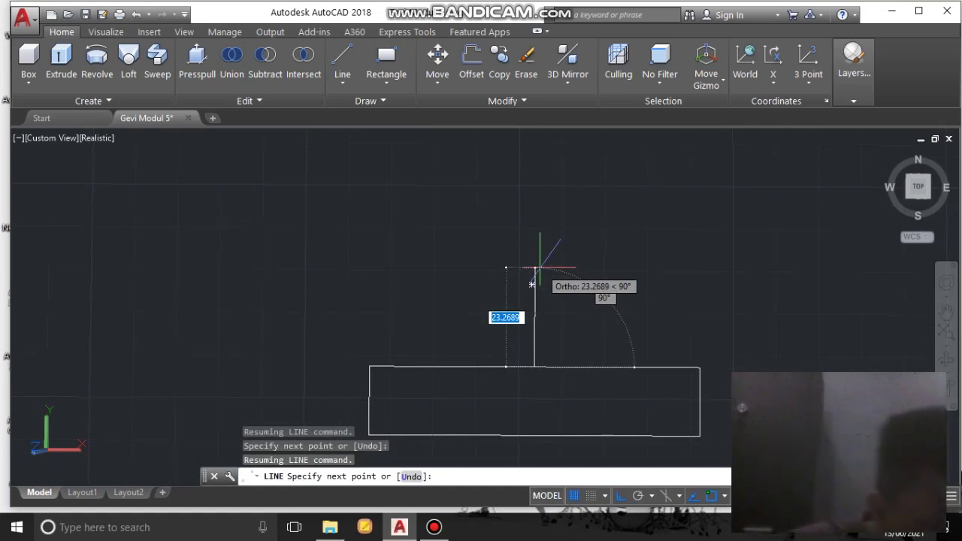
pyautogui.write('25')
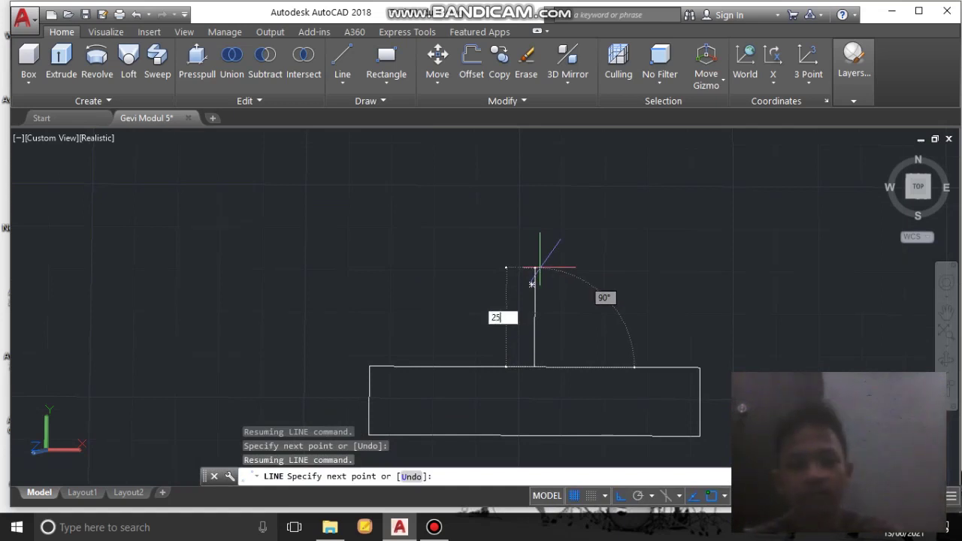
pyautogui.press('Return')
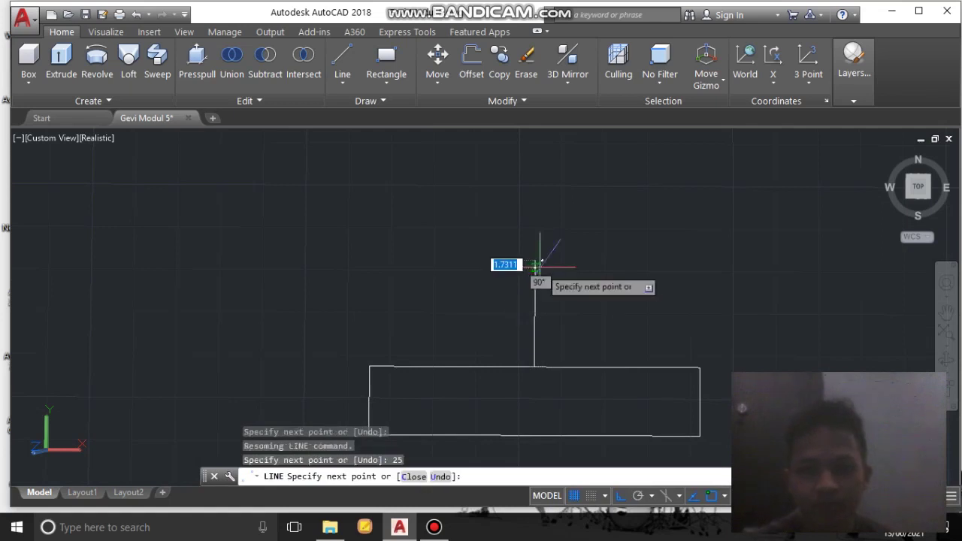
pyautogui.press('Escape')
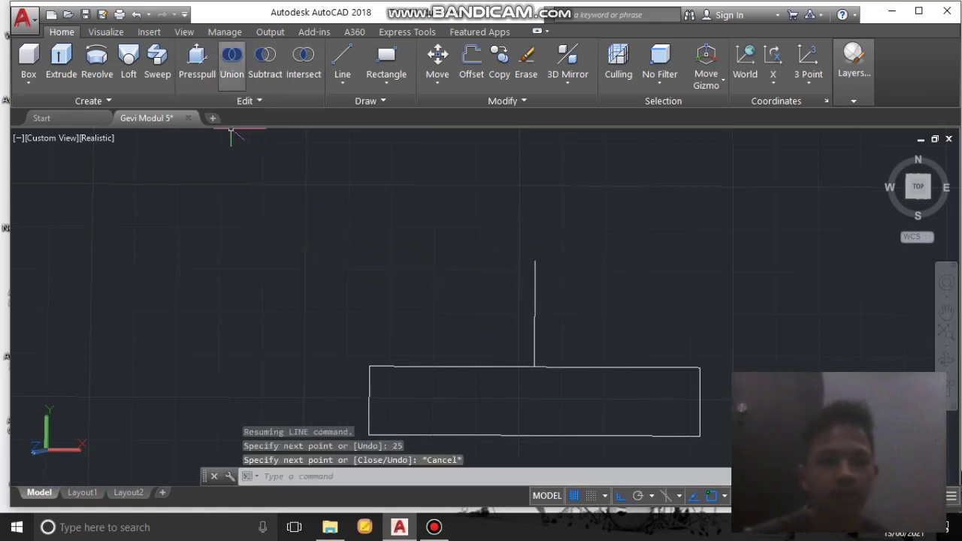
# Draw a circle of radius 9 centred on the upper end of the vertical line.
pyautogui.click(386, 83)
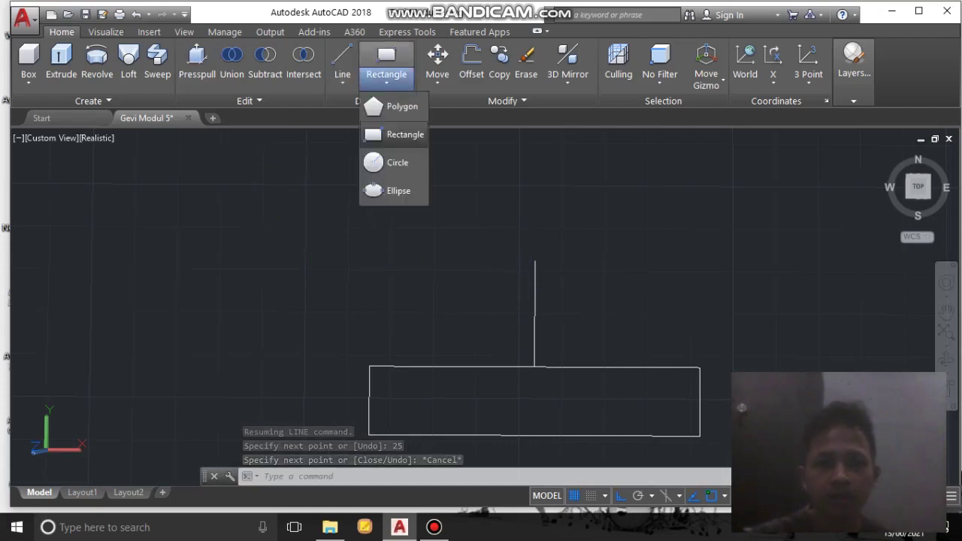
pyautogui.click(395, 161)
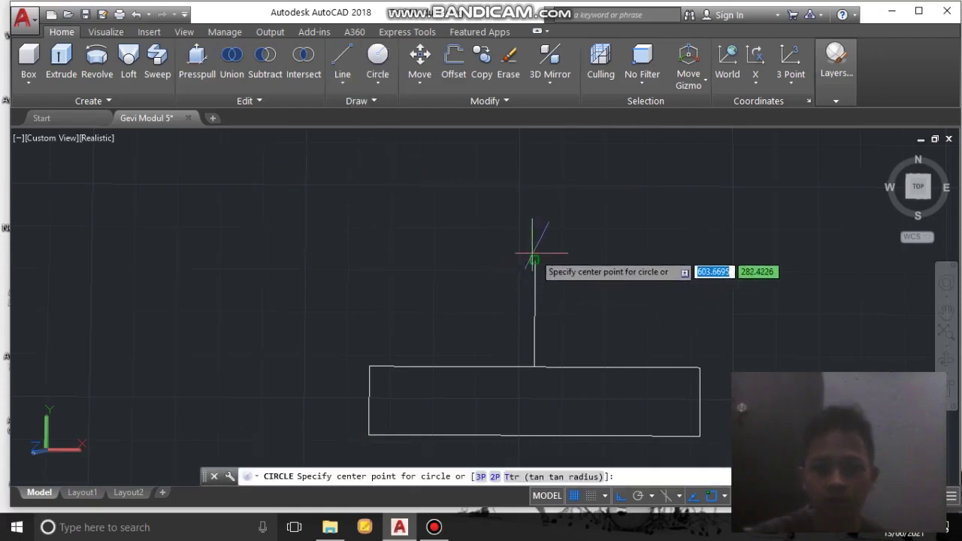
pyautogui.click(534, 262)
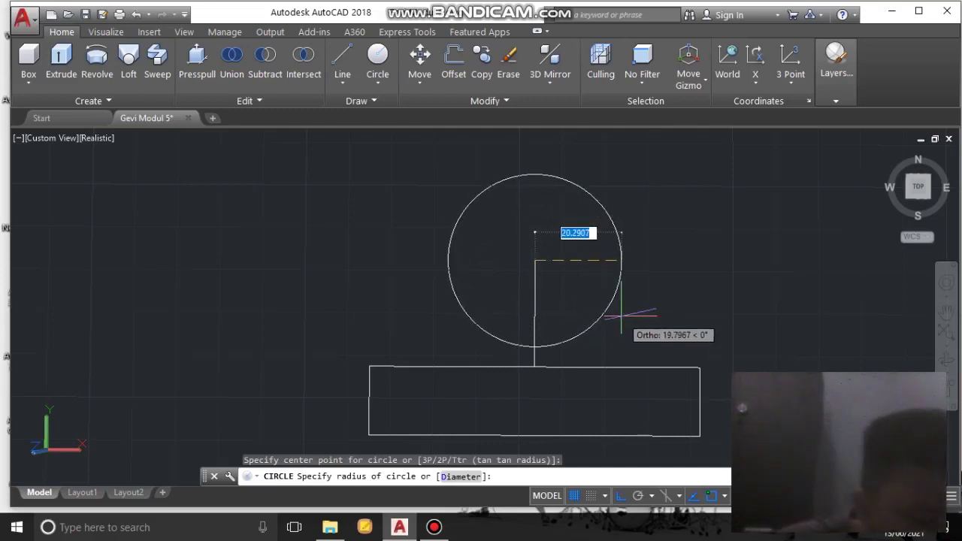
pyautogui.write('1')
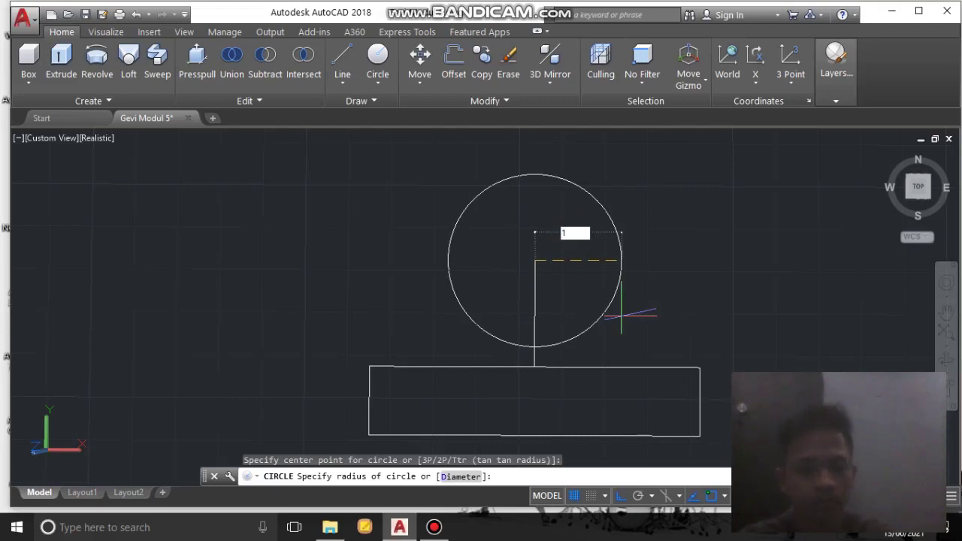
pyautogui.press('BackSpace')
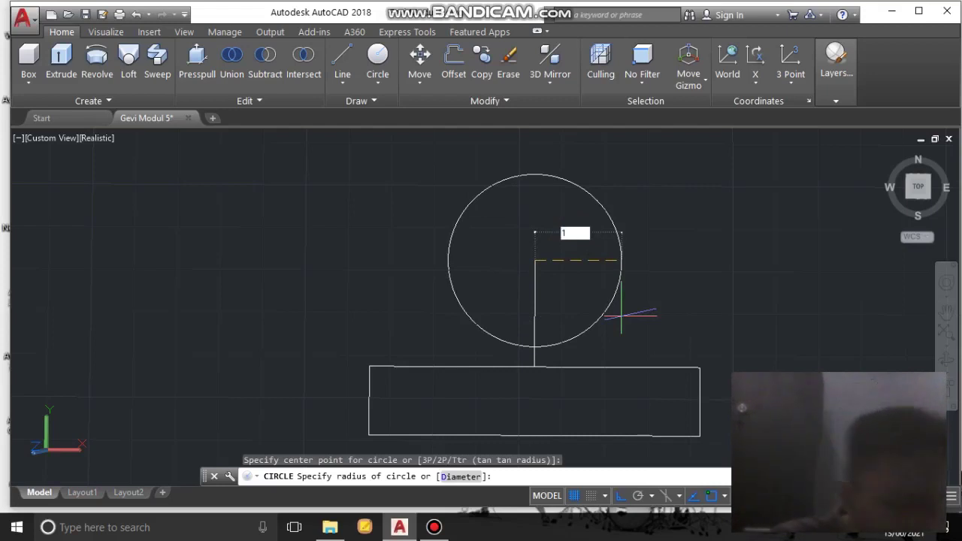
pyautogui.write('9')
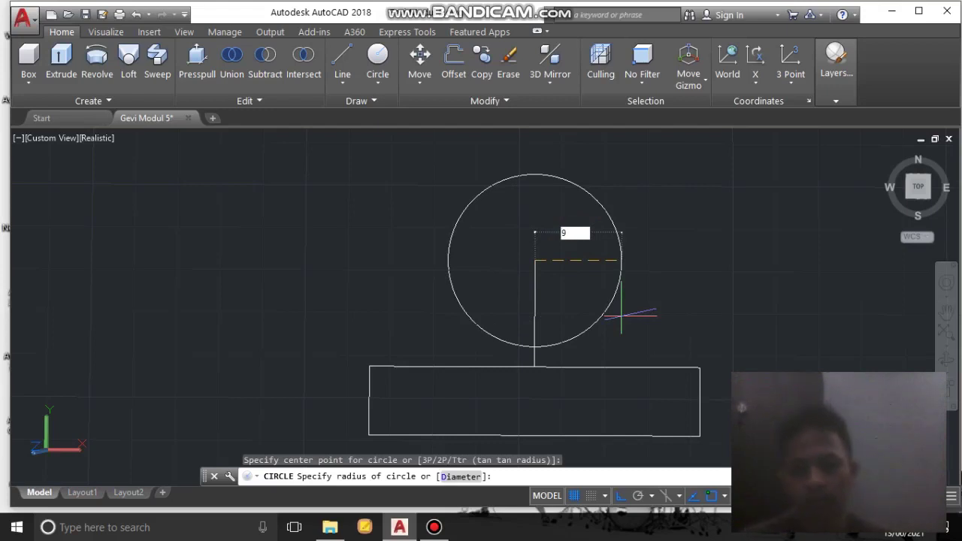
pyautogui.press('Return')
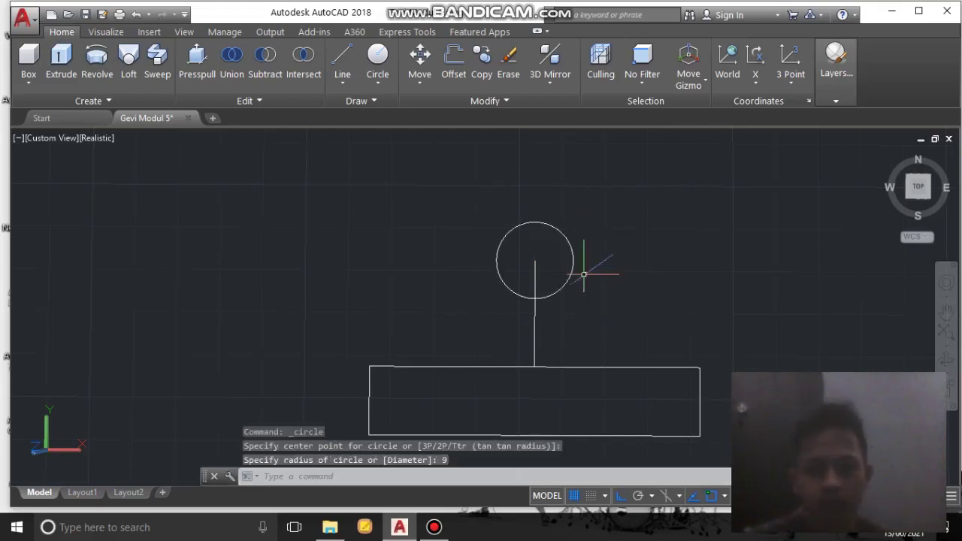
# Draw a second circle of radius 18 concentric with the radius 9 circle.
pyautogui.click(378, 57)
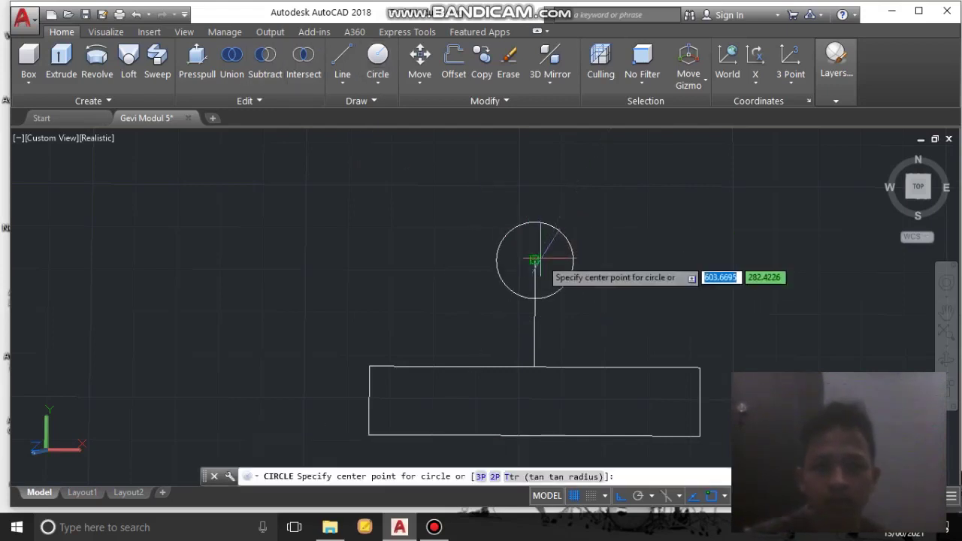
pyautogui.click(535, 261)
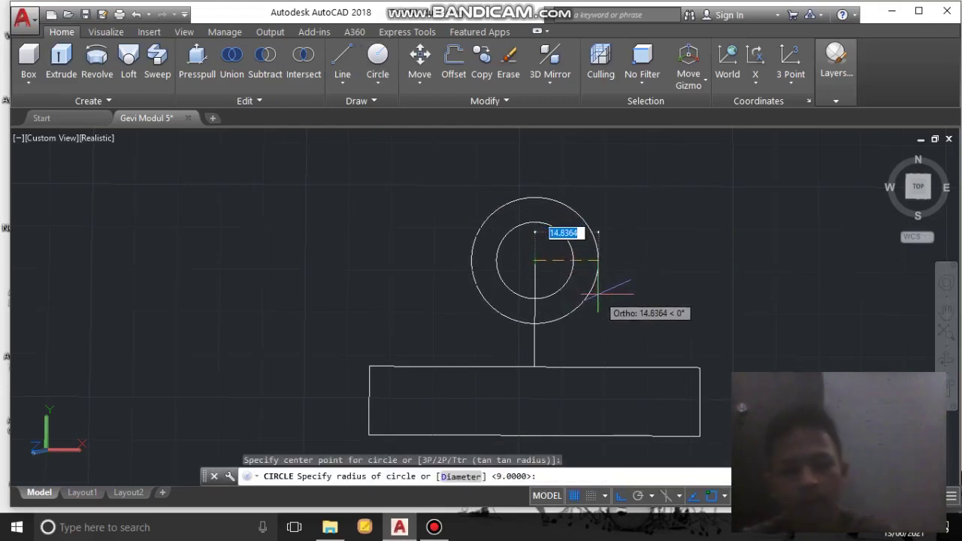
pyautogui.write('18')
pyautogui.press('Return')
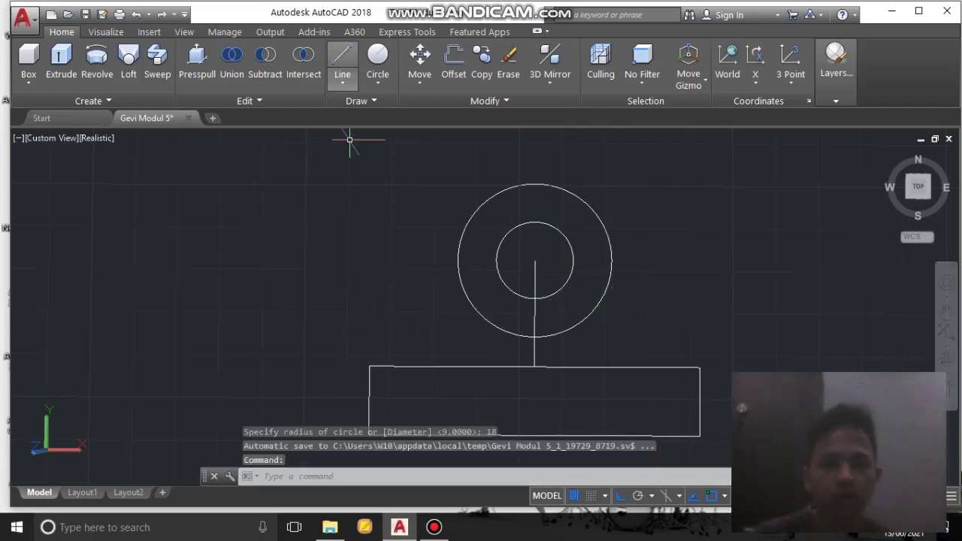
# Draw a line with Ortho off from the rectangle's upper-left corner tangent to the outer circle.
pyautogui.click(343, 59)
pyautogui.moveTo(466, 293); pyautogui.dragTo(481, 254, button='middle')
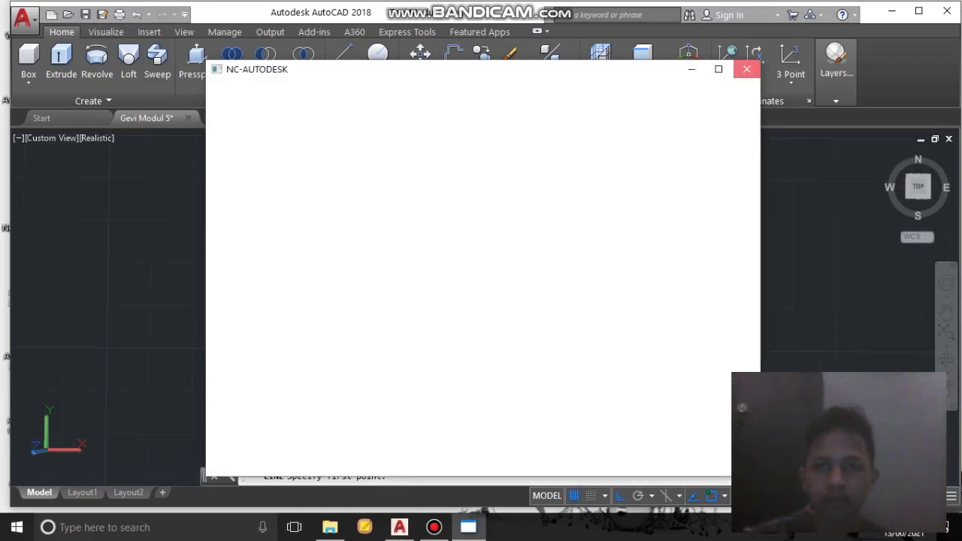
pyautogui.click(746, 69)
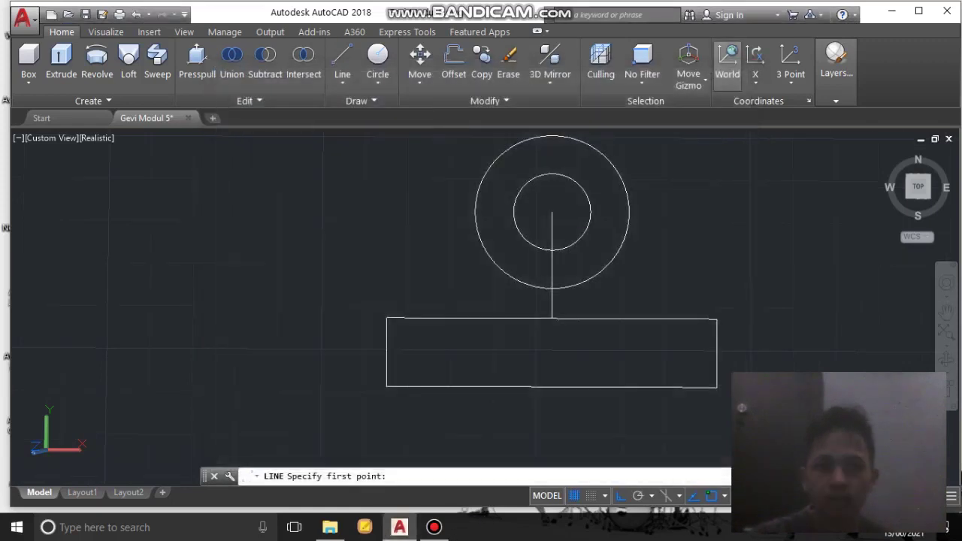
pyautogui.click(387, 318)
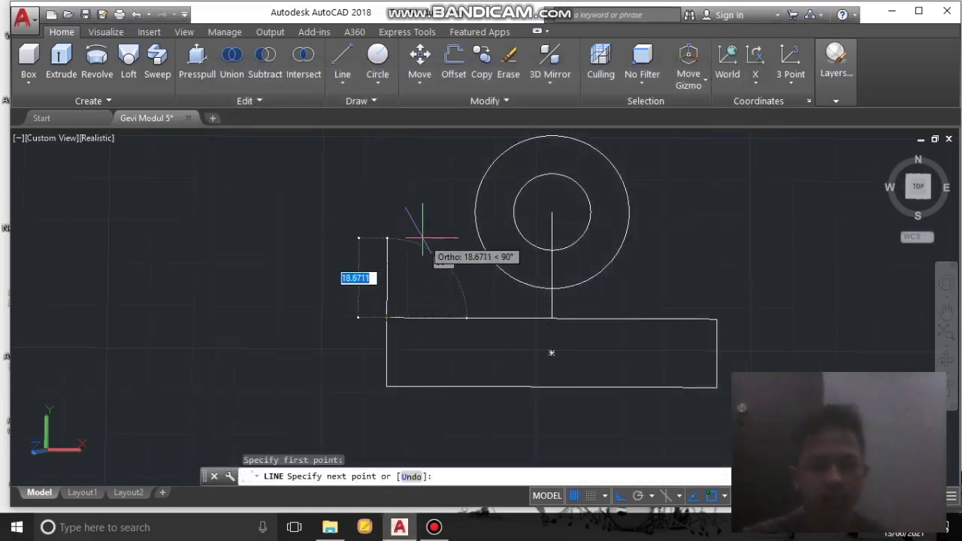
pyautogui.press('F8')
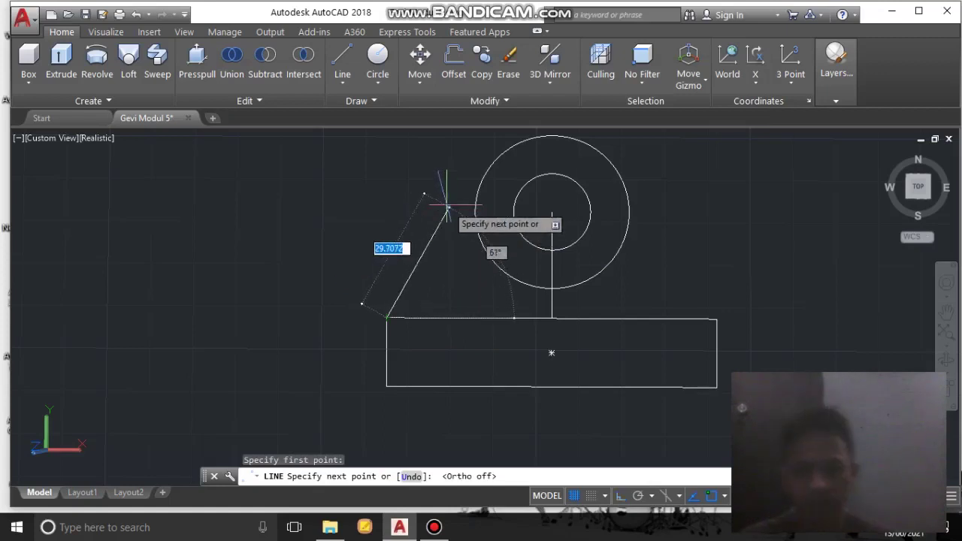
pyautogui.scroll(3, 453, 217)
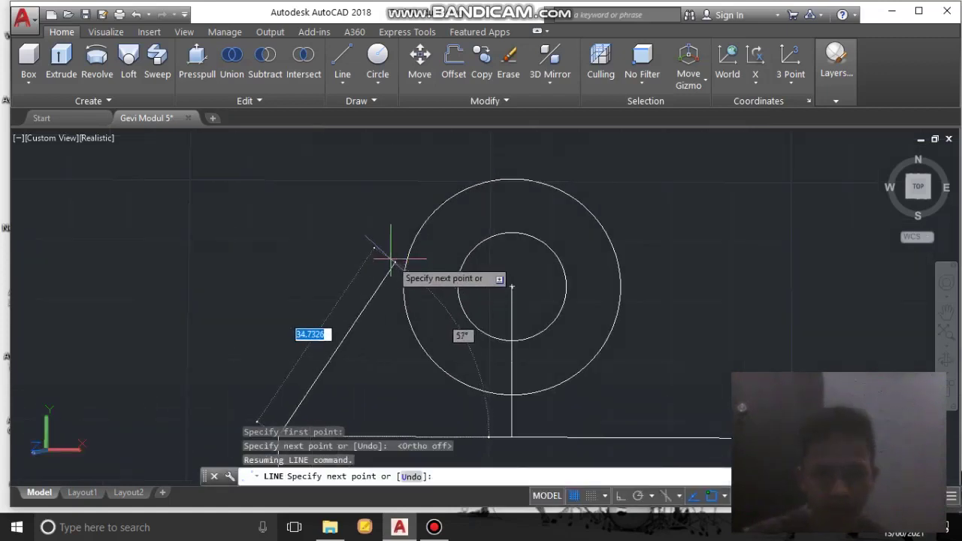
pyautogui.scroll(2, 386, 248)
pyautogui.scroll(-1, 361, 241)
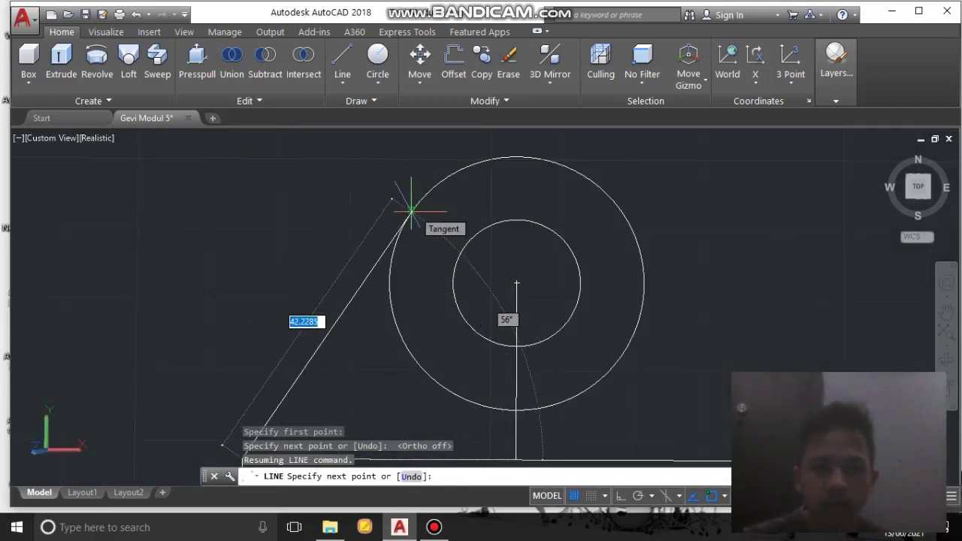
pyautogui.click(411, 211)
pyautogui.moveTo(483, 276); pyautogui.dragTo(394, 192, button='middle')
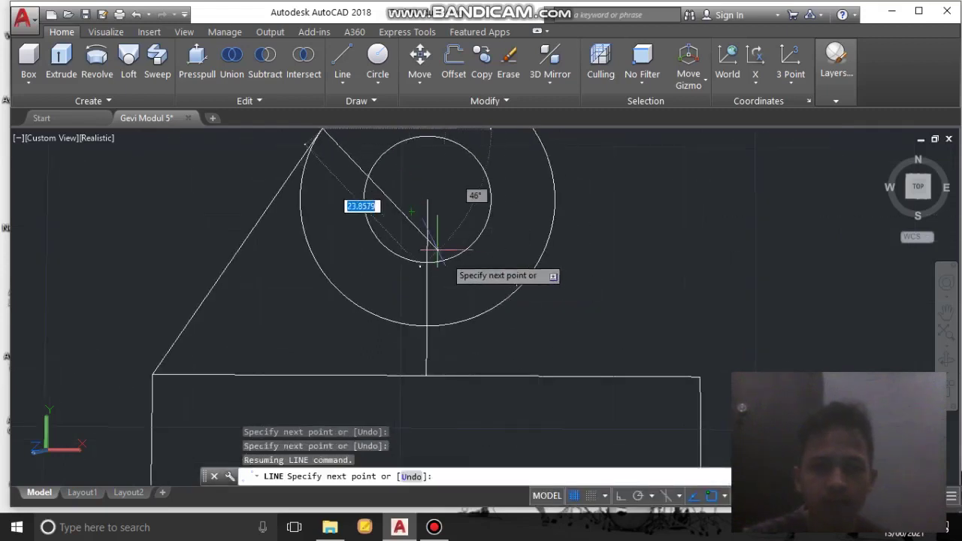
pyautogui.press('Escape')
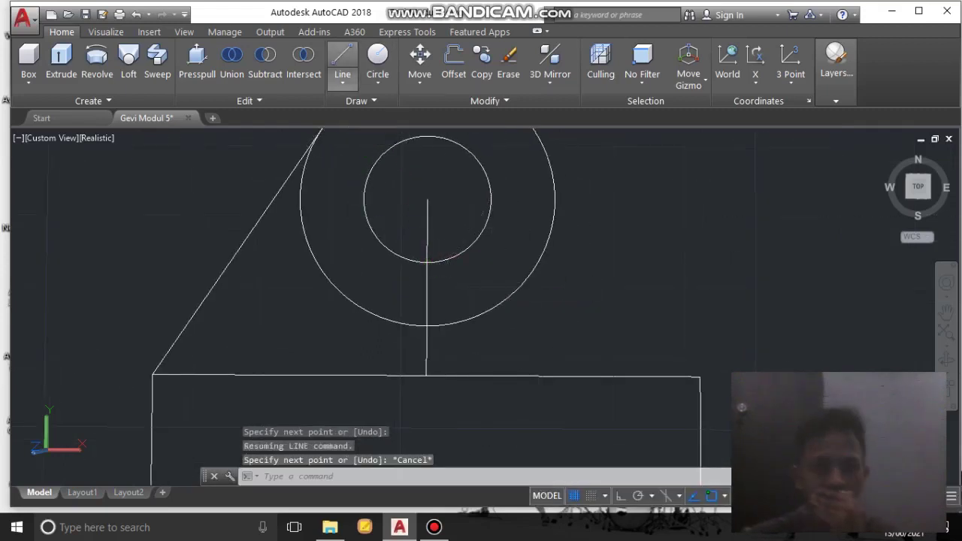
# Draw a matching line from the rectangle's upper-right corner tangent to the outer circle.
pyautogui.press('Return')
pyautogui.click(700, 377)
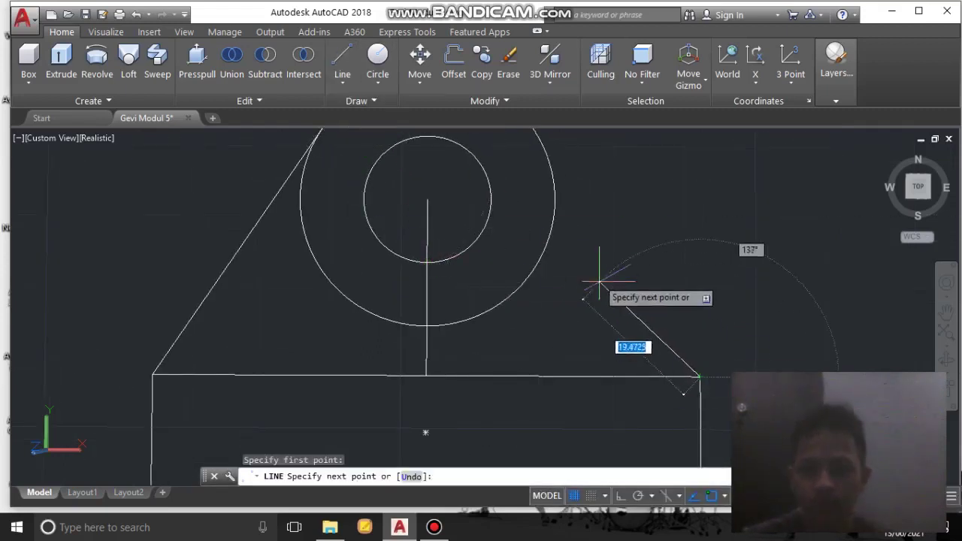
pyautogui.moveTo(507, 218); pyautogui.dragTo(572, 328, button='middle')
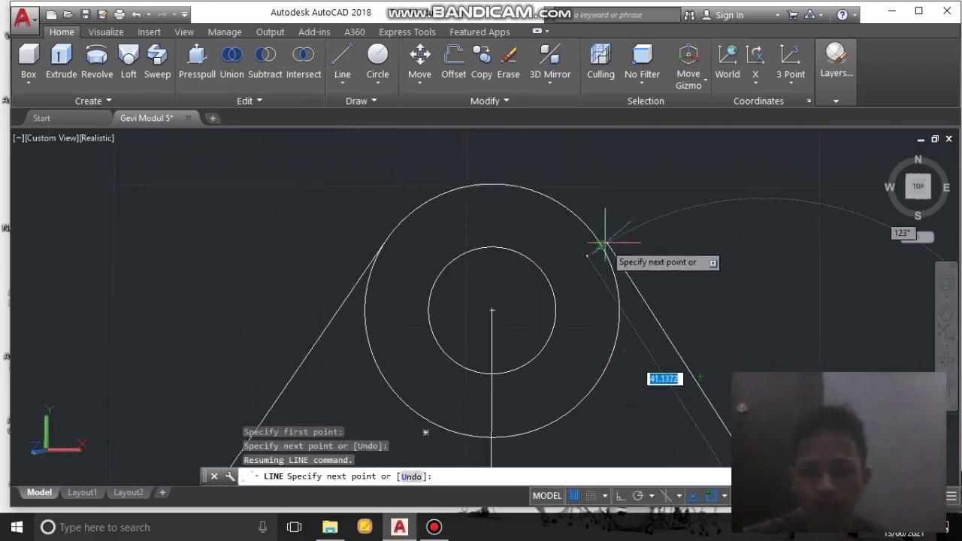
pyautogui.click(597, 239)
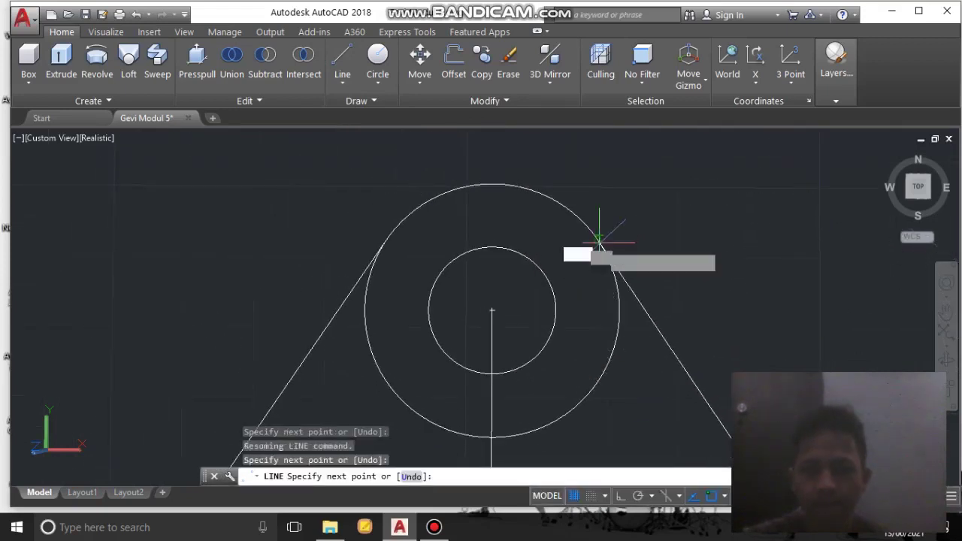
pyautogui.press('Escape')
# Erase the vertical helper line and the half-length helper line along the rectangle's top edge.
pyautogui.scroll(-1, 580, 271)
pyautogui.moveTo(588, 273); pyautogui.dragTo(556, 217, button='middle')
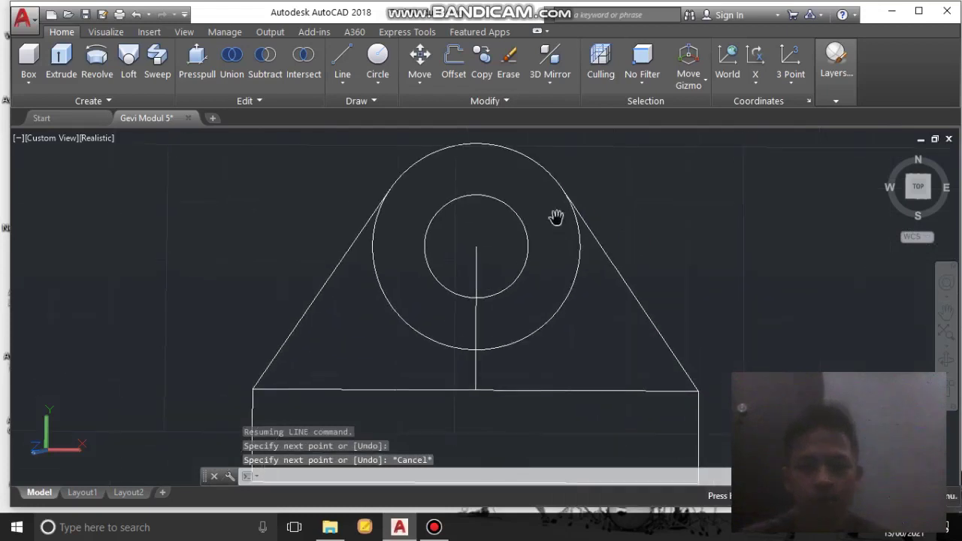
pyautogui.moveTo(525, 256); pyautogui.dragTo(508, 204, button='middle')
pyautogui.write('e')
pyautogui.press('Return')
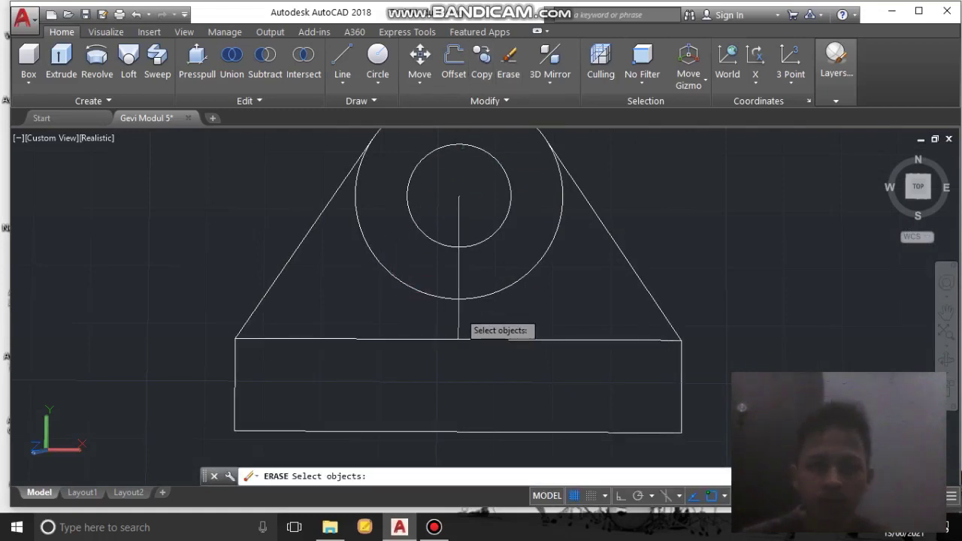
pyautogui.click(459, 327)
pyautogui.press('Return')
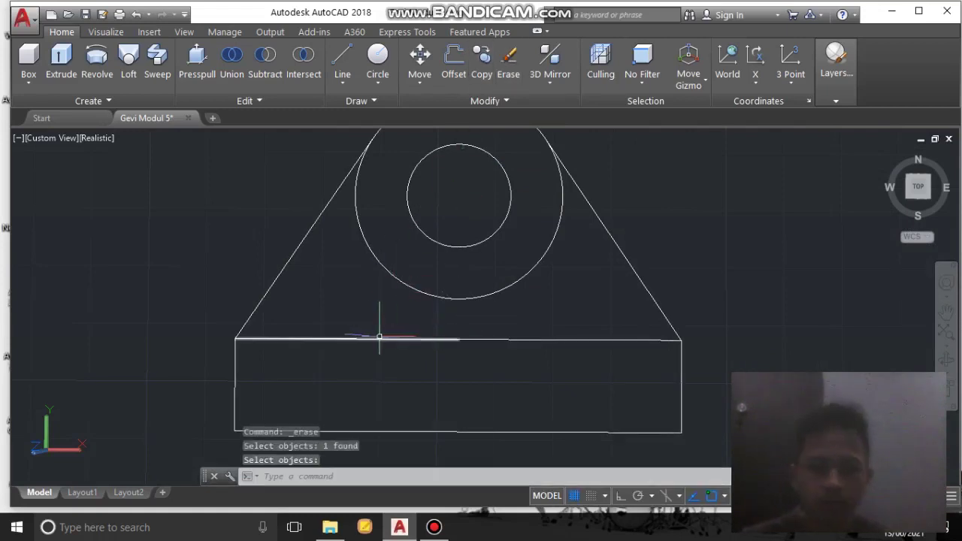
pyautogui.click(508, 58)
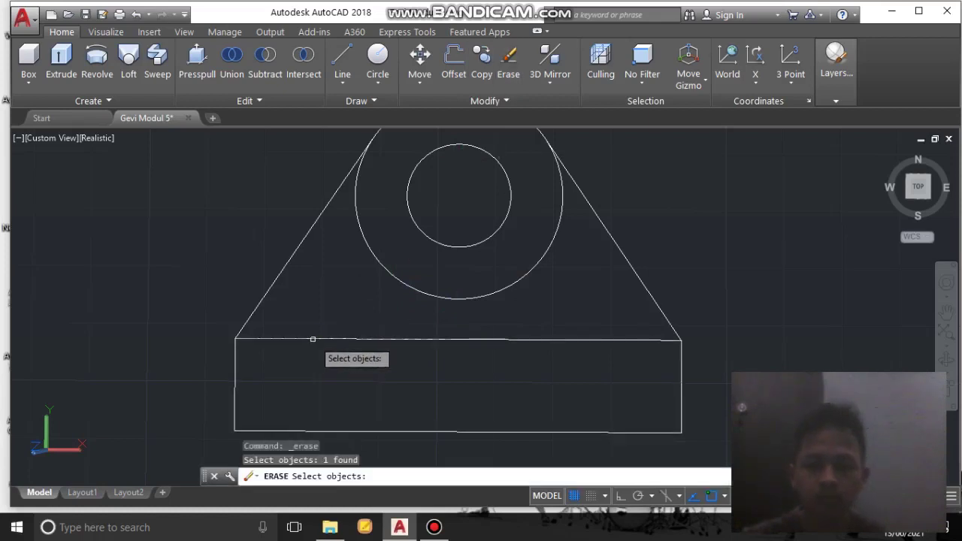
pyautogui.press('Return')
# Presspull the rectangle area upward to a height of 25.
pyautogui.scroll(-1, 331, 339)
pyautogui.scroll(-1, 335, 348)
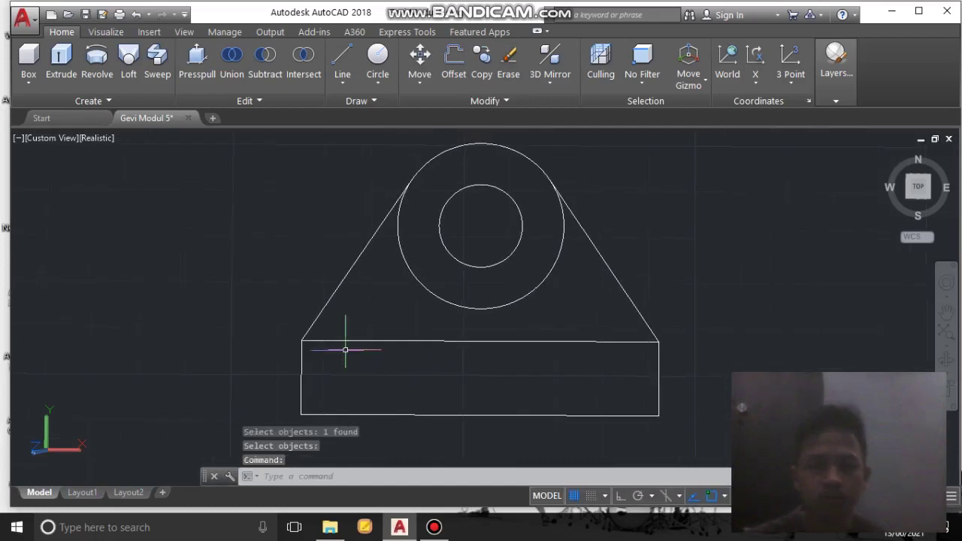
pyautogui.scroll(-1, 346, 338)
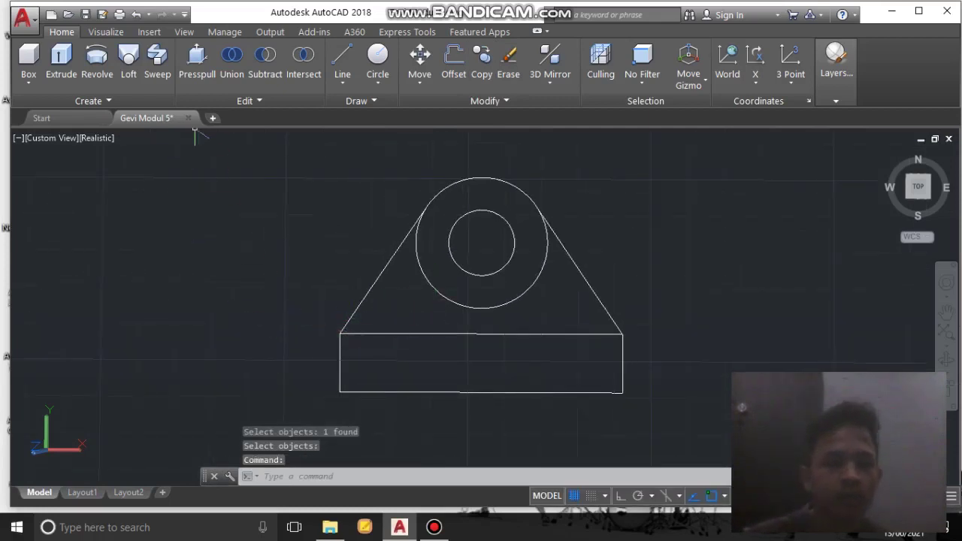
pyautogui.click(197, 61)
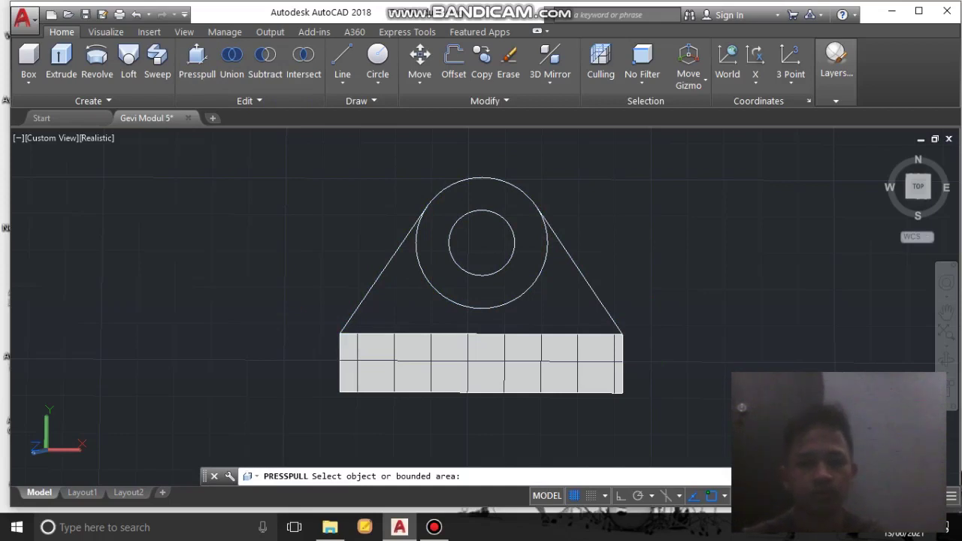
pyautogui.click(477, 359)
pyautogui.moveTo(271, 207); pyautogui.dragTo(273, 200, button='middle')
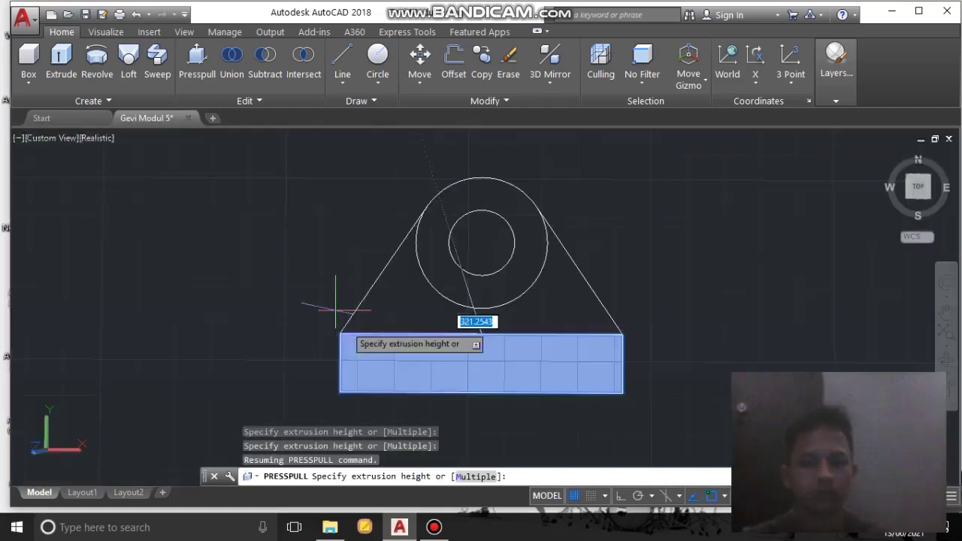
pyautogui.keyDown('shift'); pyautogui.moveTo(336, 311); pyautogui.dragTo(533, 219, button='middle'); pyautogui.keyUp('shift')
pyautogui.scroll(-1, 490, 281)
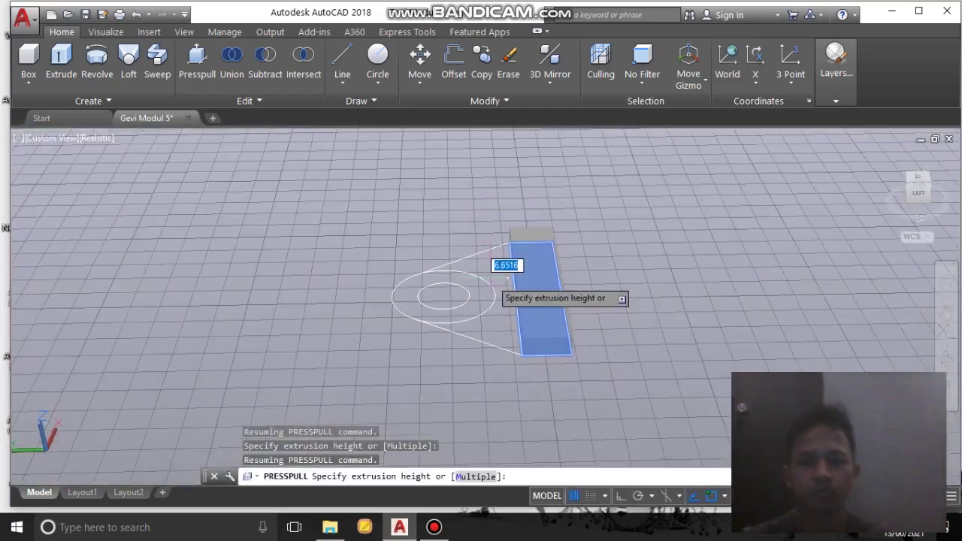
pyautogui.moveTo(488, 290); pyautogui.dragTo(480, 273, button='middle')
pyautogui.keyDown('shift'); pyautogui.moveTo(449, 311); pyautogui.dragTo(477, 256, button='middle'); pyautogui.keyUp('shift')
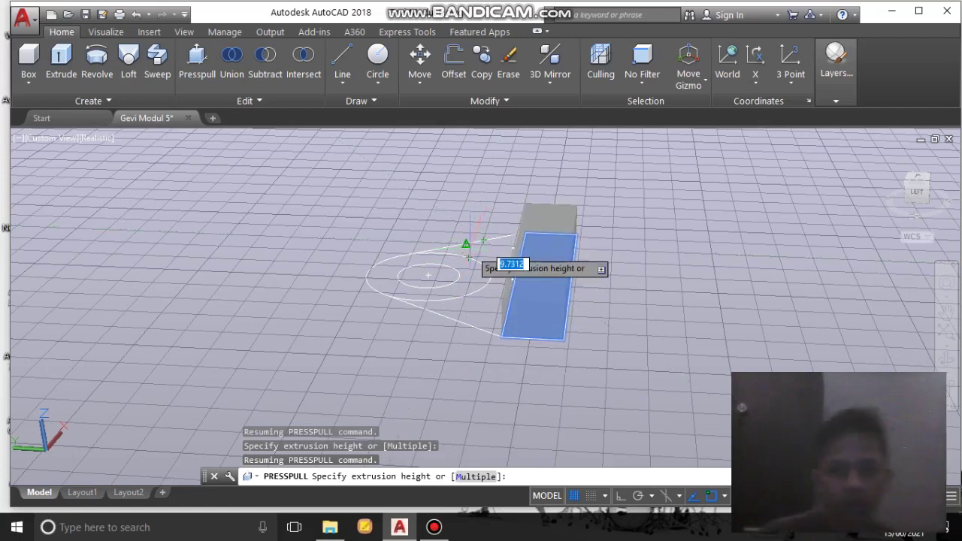
pyautogui.press('BackSpace')
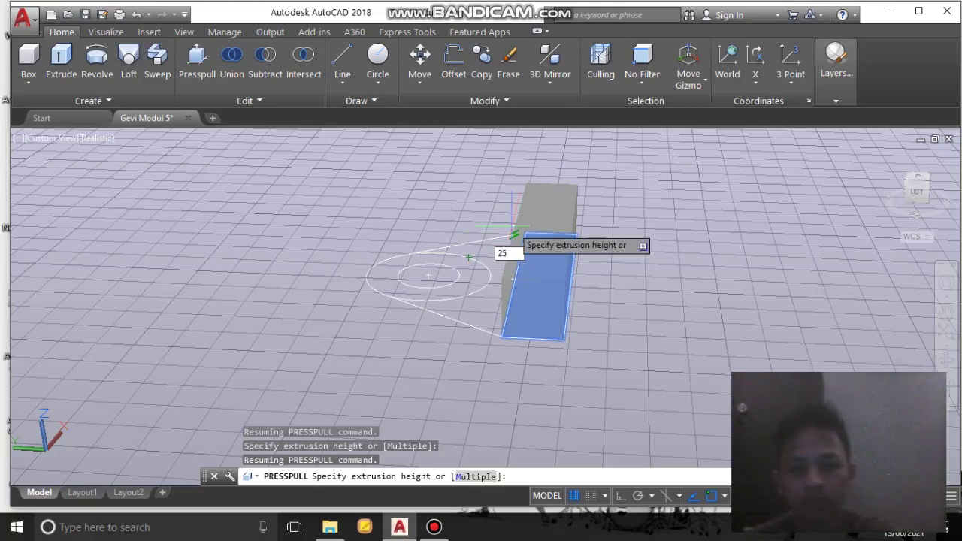
pyautogui.press('Return')
# Presspull the web area between the block, the tangent lines and the outer circle to a height of 12.
pyautogui.scroll(-2, 410, 307)
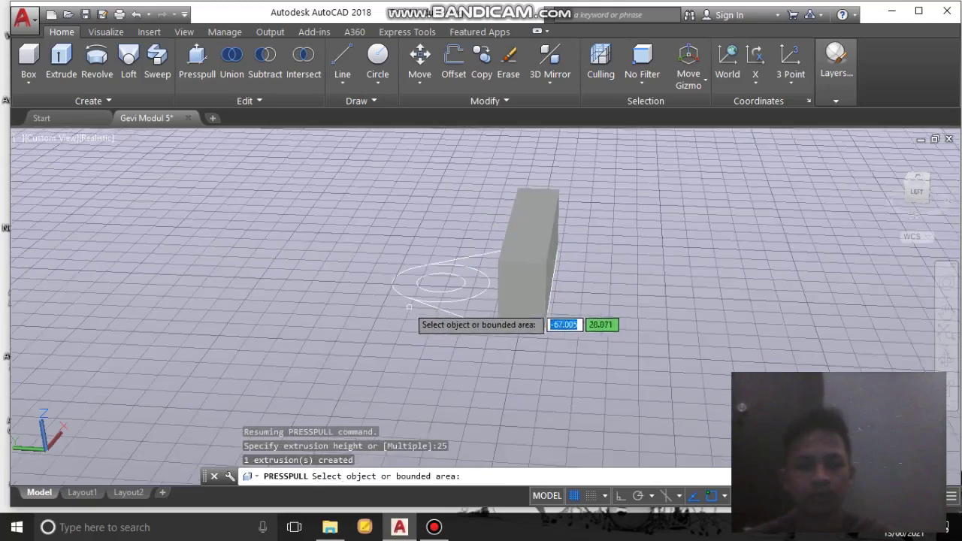
pyautogui.click(475, 314)
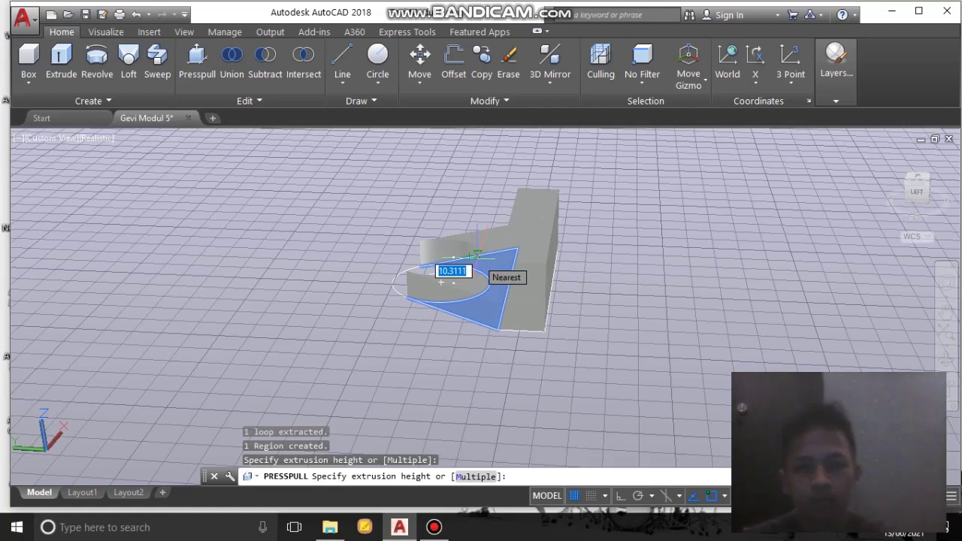
pyautogui.write('12')
pyautogui.press('Return')
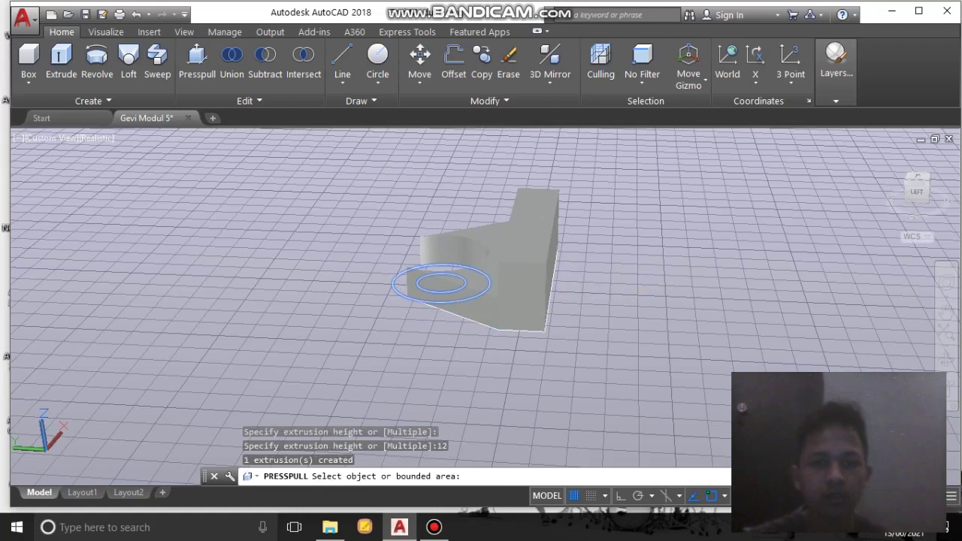
# Presspull the ring area between the two circles to a height of 16.
pyautogui.click(400, 283)
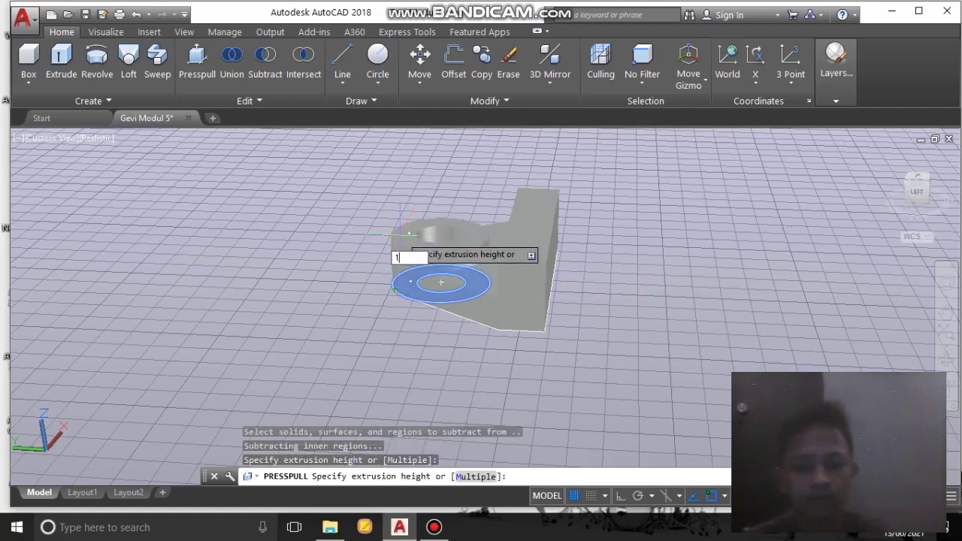
pyautogui.press('Return')
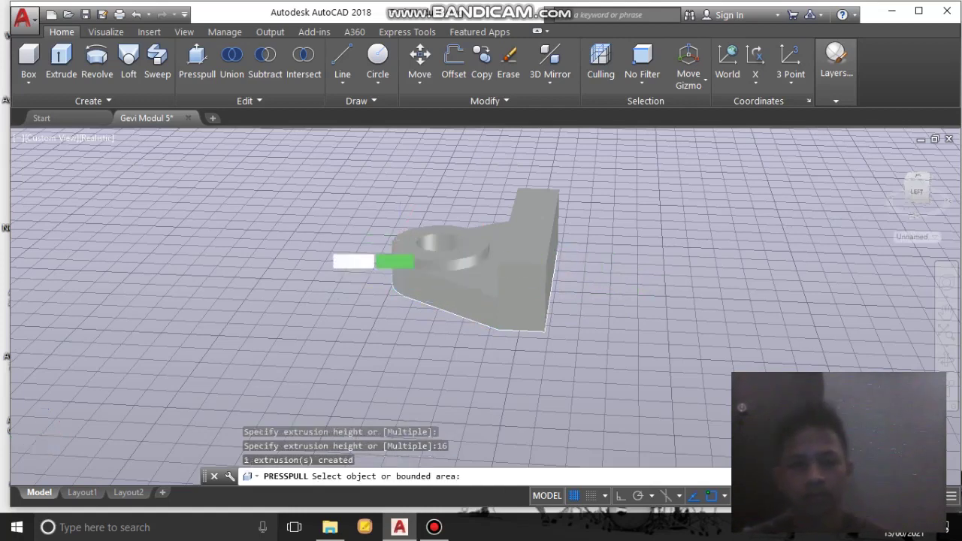
pyautogui.scroll(-2, 322, 241)
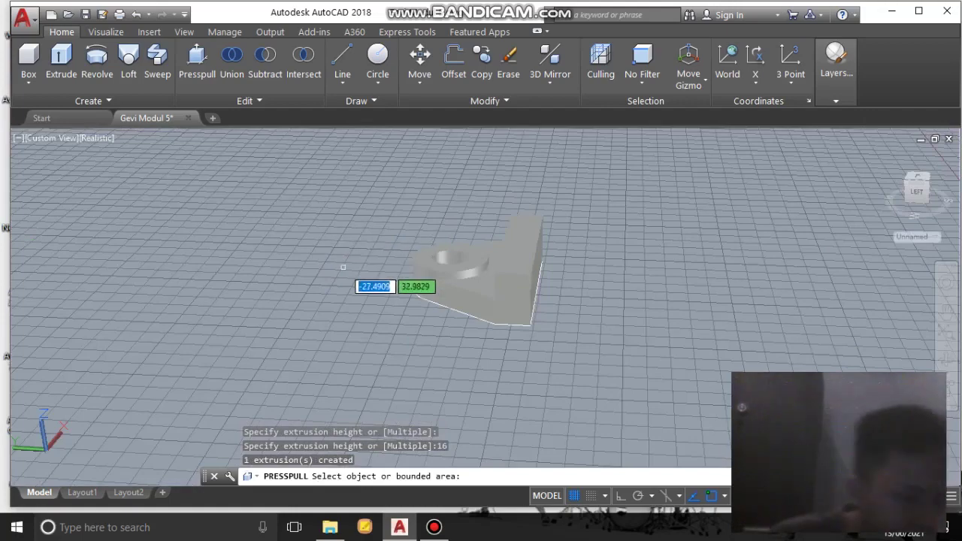
# End the Presspull command and switch the viewport's visual style to 2D Wireframe.
pyautogui.keyDown('shift'); pyautogui.moveTo(342, 269); pyautogui.dragTo(434, 267, button='middle'); pyautogui.keyUp('shift')
pyautogui.keyDown('shift'); pyautogui.moveTo(685, 290); pyautogui.dragTo(755, 342, button='middle'); pyautogui.keyUp('shift')
pyautogui.keyDown('shift'); pyautogui.moveTo(617, 342); pyautogui.dragTo(643, 303, button='middle'); pyautogui.keyUp('shift')
pyautogui.scroll(-1, 640, 302)
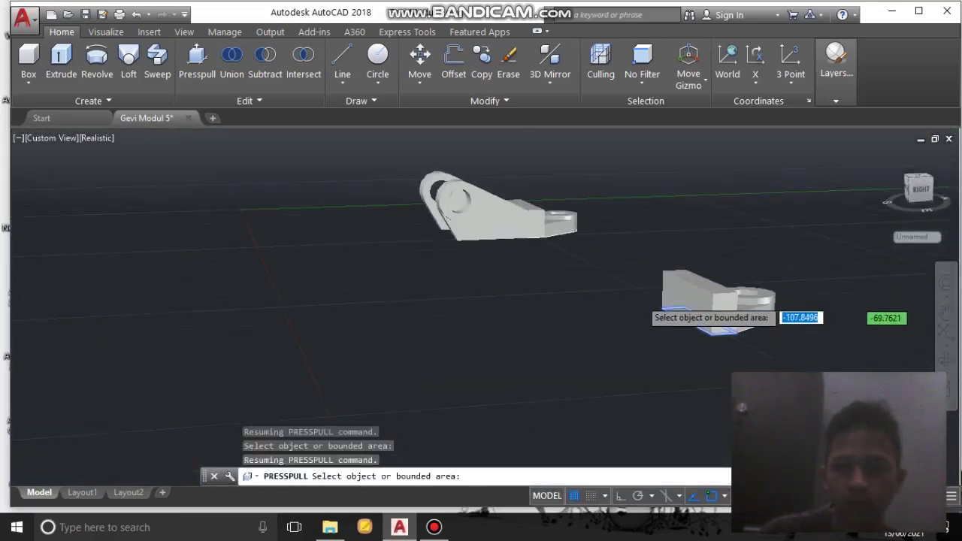
pyautogui.keyDown('shift'); pyautogui.moveTo(563, 290); pyautogui.dragTo(452, 286, button='middle'); pyautogui.keyUp('shift')
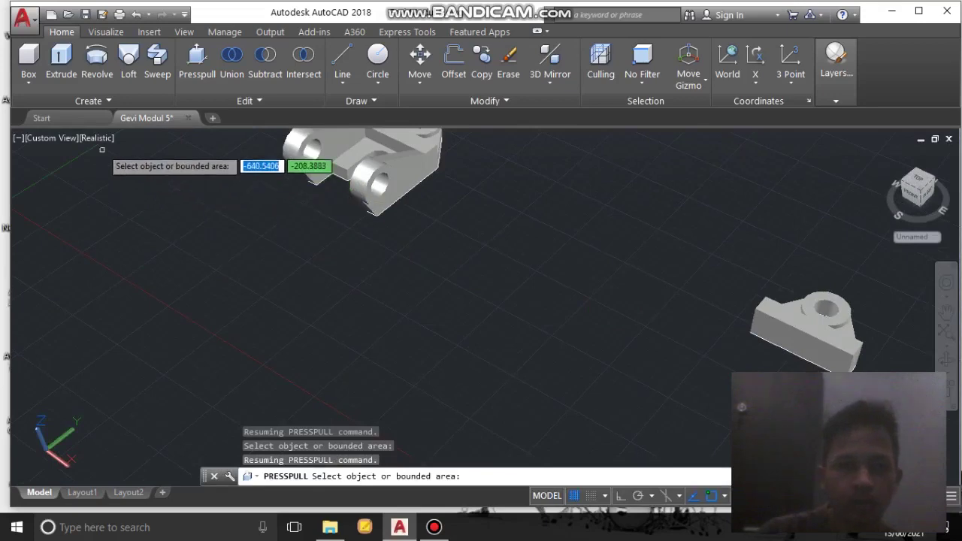
pyautogui.press('Return')
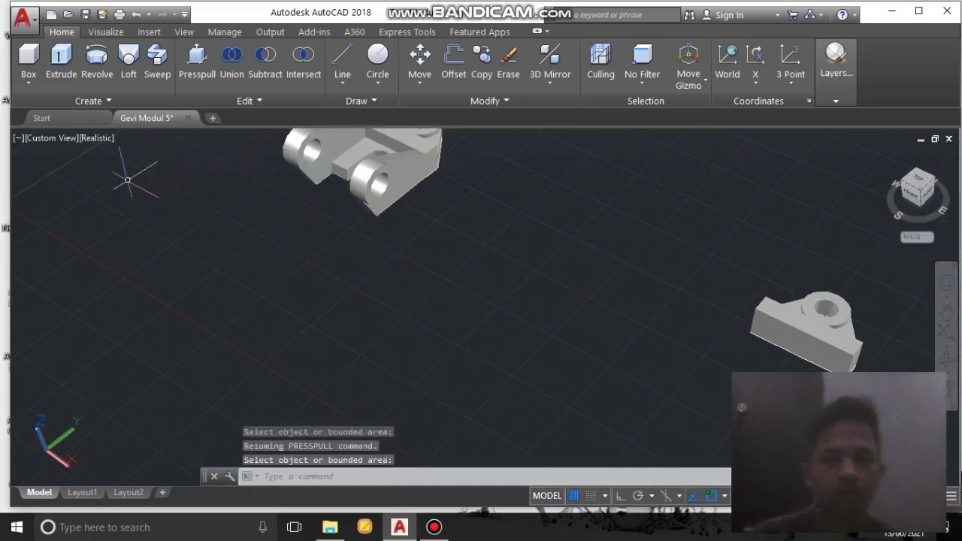
pyautogui.click(96, 138)
pyautogui.click(150, 173)
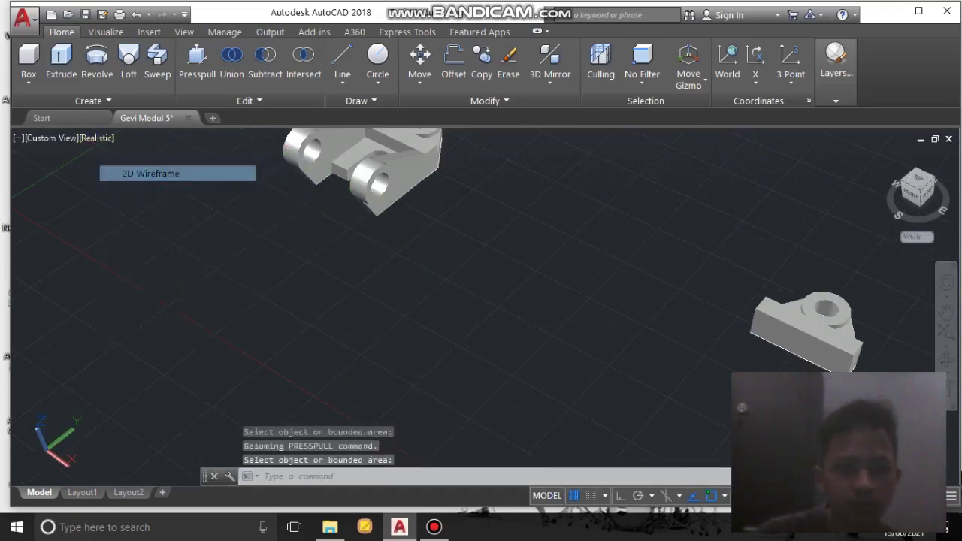
# Examine the block-and-ring-boss part in wireframe from the side and beside the fork-shaped bracket.
pyautogui.keyDown('shift'); pyautogui.moveTo(386, 276); pyautogui.dragTo(227, 285, button='middle'); pyautogui.keyUp('shift')
pyautogui.scroll(2, 682, 337)
pyautogui.scroll(4, 683, 337)
pyautogui.moveTo(691, 333); pyautogui.dragTo(353, 278, button='middle')
pyautogui.scroll(-4, 326, 239)
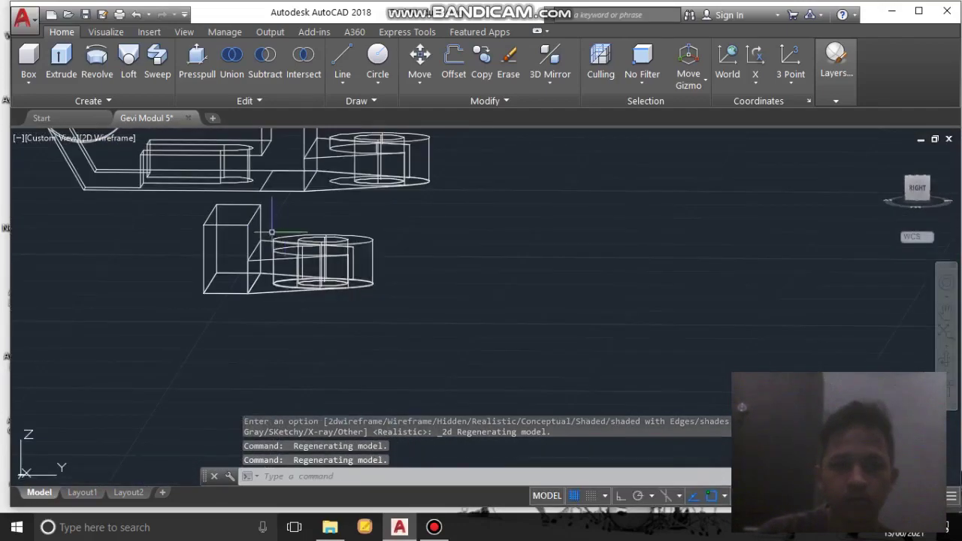
pyautogui.moveTo(271, 229); pyautogui.dragTo(490, 326, button='middle')
pyautogui.scroll(-6, 494, 317)
pyautogui.click(434, 528)
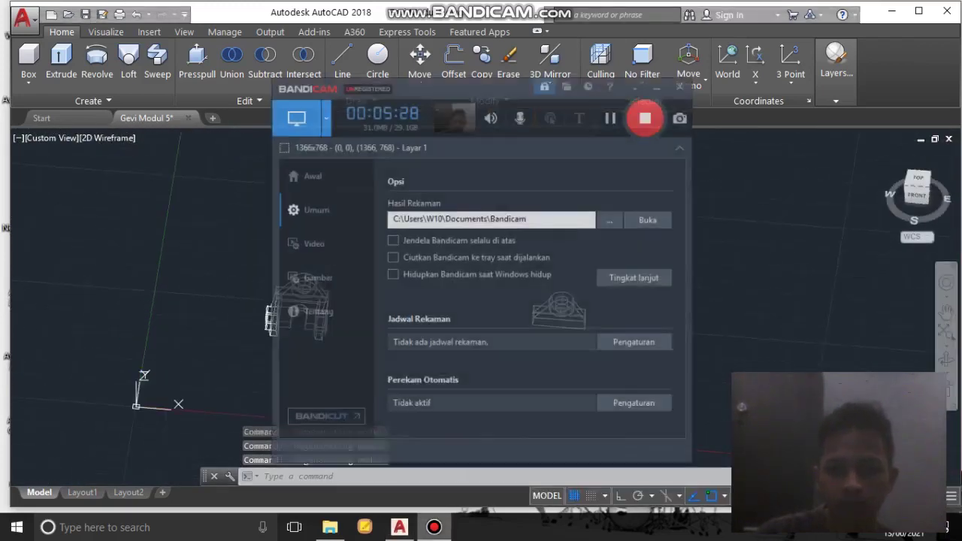
pyautogui.click(642, 67)
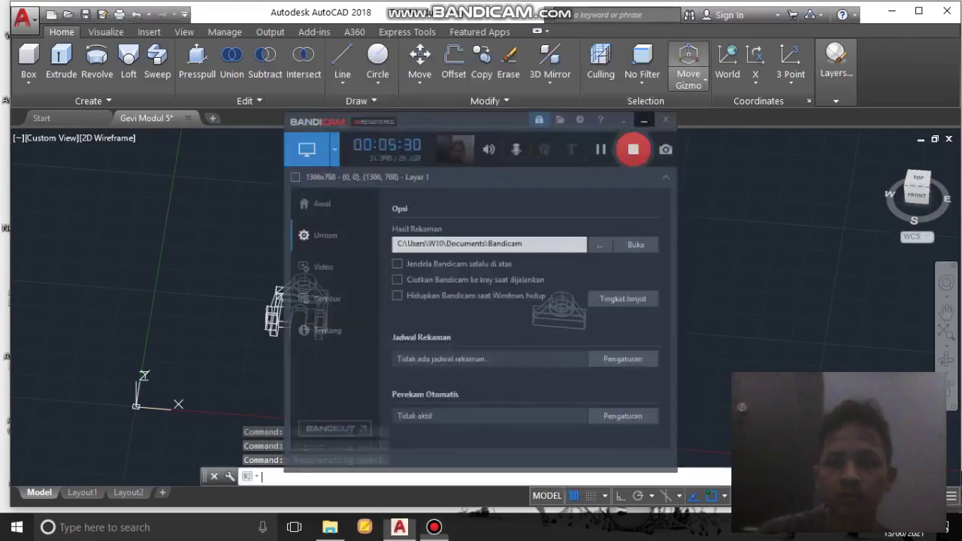
pyautogui.scroll(2, 648, 271)
pyautogui.scroll(2, 649, 271)
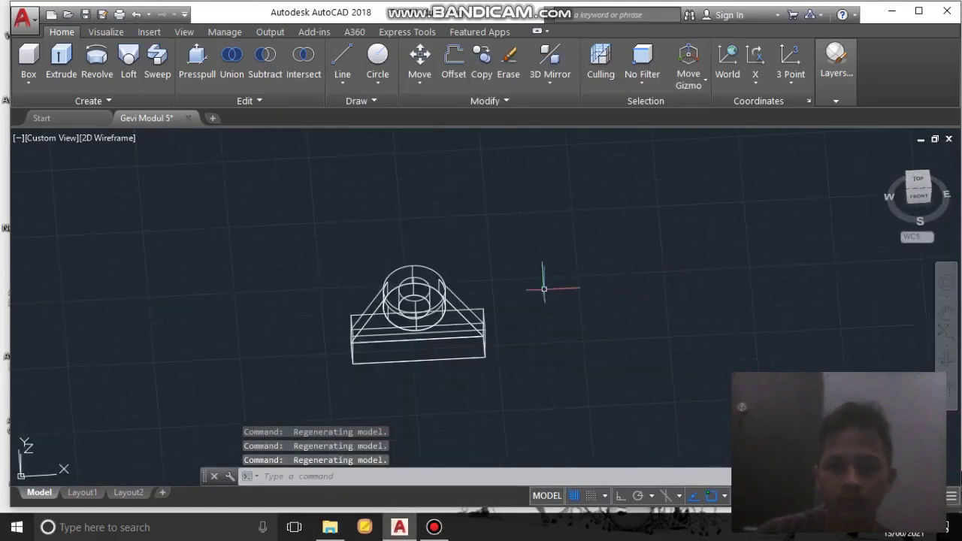
pyautogui.scroll(-2, 493, 289)
pyautogui.keyDown('shift'); pyautogui.moveTo(494, 289); pyautogui.dragTo(493, 267, button='middle'); pyautogui.keyUp('shift')
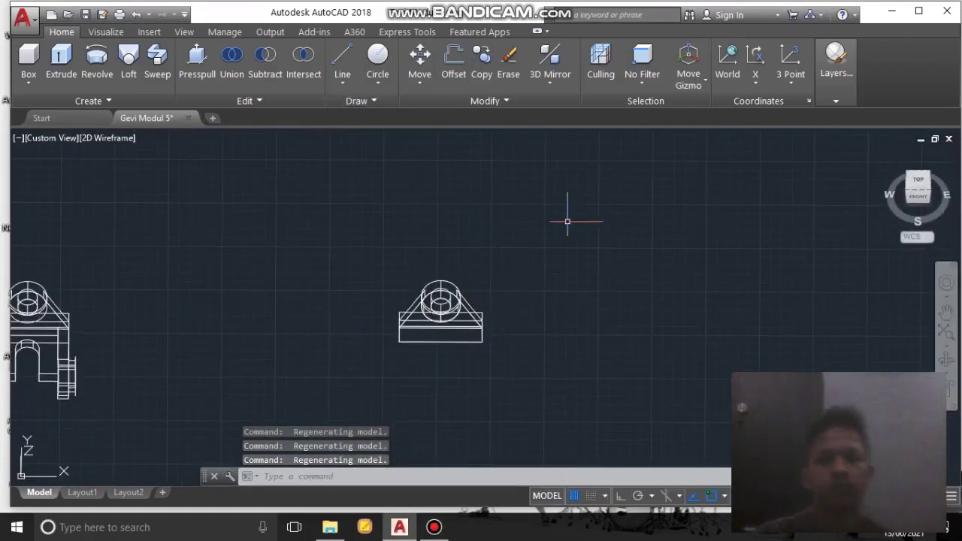
pyautogui.click(433, 527)
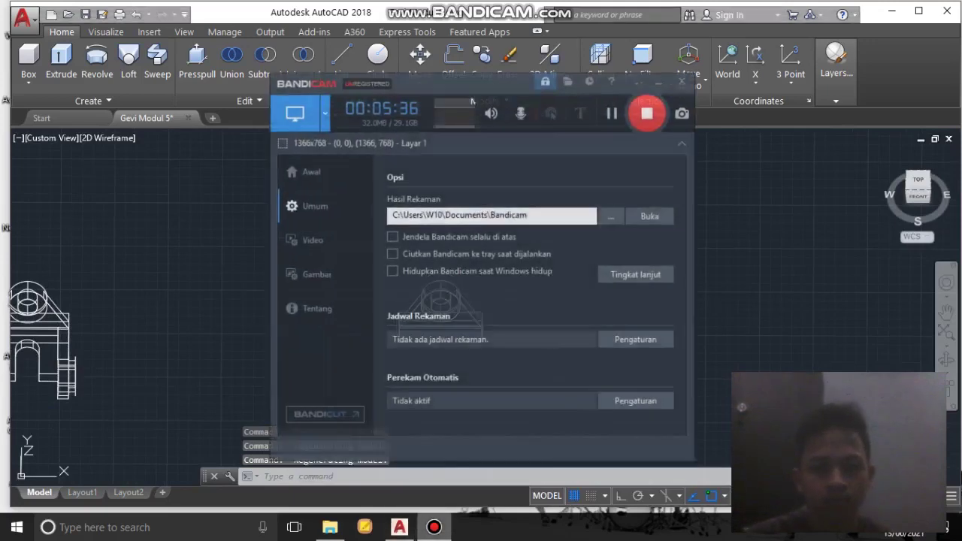
pyautogui.click(653, 98)
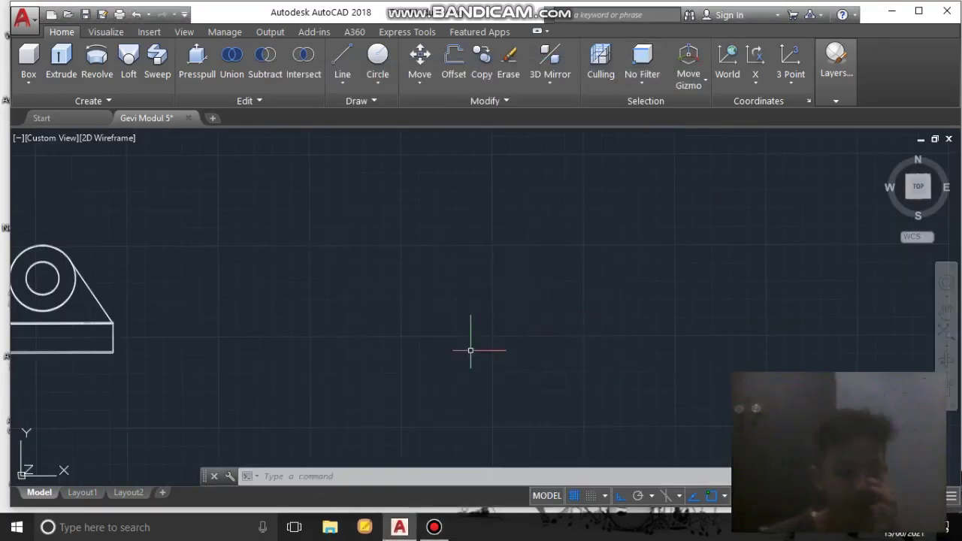
# Inspect the fork-shaped bracket and the ring-boss part in wireframe from above and at an oblique angle.
pyautogui.scroll(-2, 340, 353)
pyautogui.moveTo(358, 330)
pyautogui.mouseDown(button='middle')
pyautogui.moveTo(448, 293)
pyautogui.moveTo(683, 260)
pyautogui.mouseUp(button='middle')
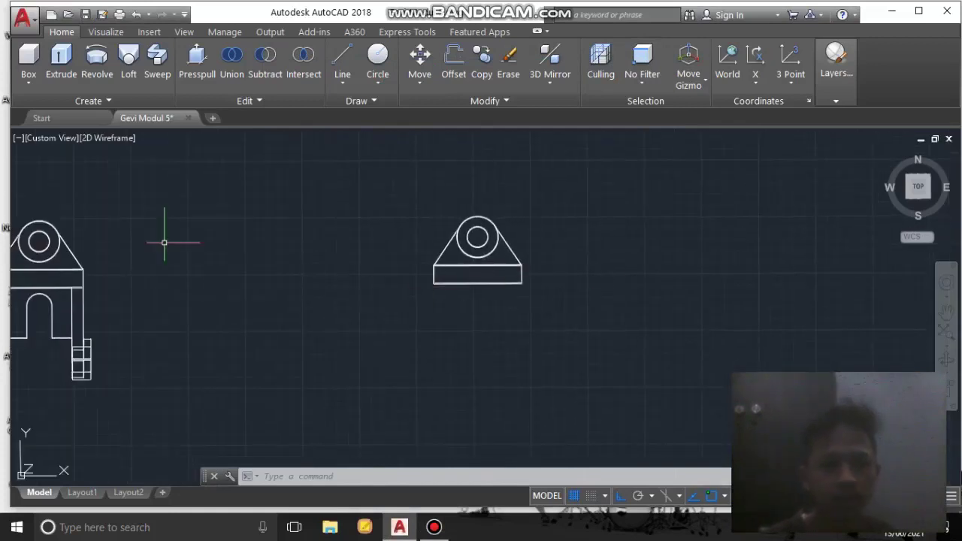
pyautogui.moveTo(163, 243); pyautogui.dragTo(512, 282, button='middle')
pyautogui.moveTo(314, 337); pyautogui.dragTo(388, 338, button='middle')
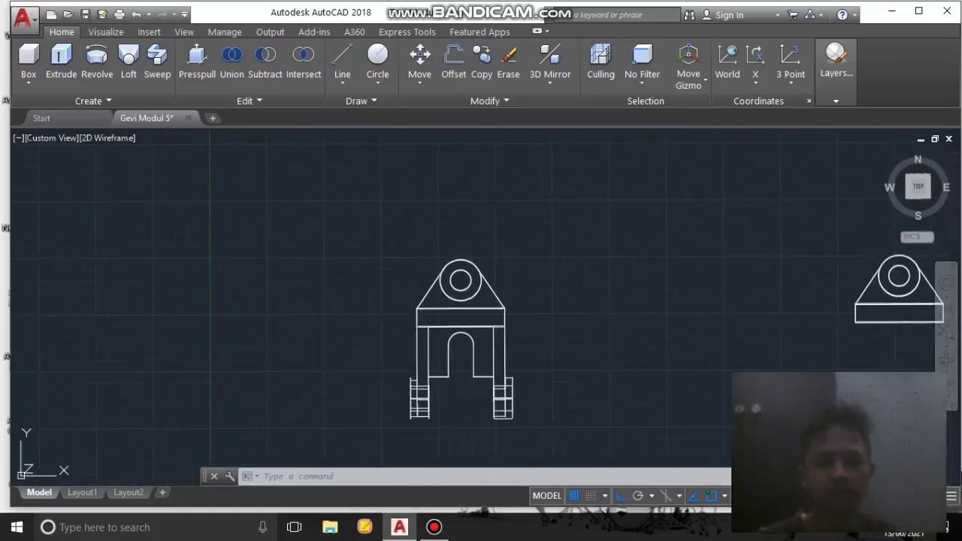
pyautogui.keyDown('shift'); pyautogui.moveTo(518, 421); pyautogui.dragTo(676, 329, button='middle'); pyautogui.keyUp('shift')
pyautogui.moveTo(556, 327); pyautogui.dragTo(560, 191, button='middle')
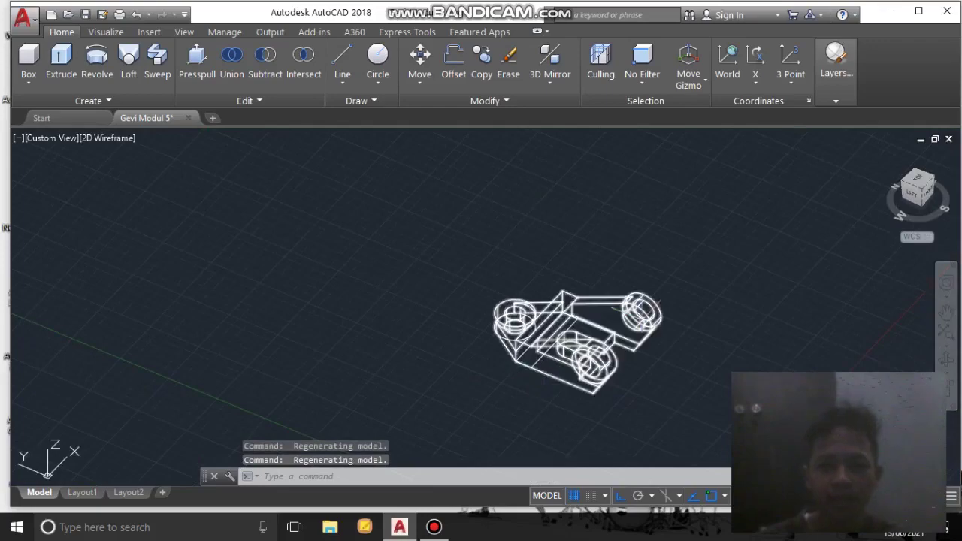
pyautogui.moveTo(643, 358)
pyautogui.mouseDown(button='middle')
pyautogui.moveTo(498, 359)
pyautogui.moveTo(350, 428)
pyautogui.moveTo(339, 444)
pyautogui.moveTo(306, 233)
pyautogui.mouseUp(button='middle')
pyautogui.moveTo(593, 245); pyautogui.dragTo(456, 338, button='middle')
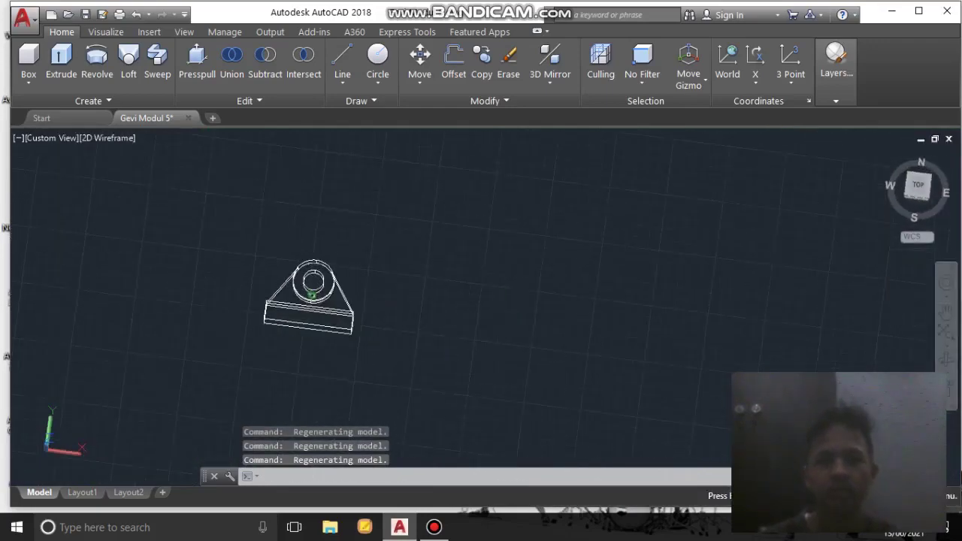
pyautogui.scroll(2, 533, 321)
pyautogui.moveTo(532, 325); pyautogui.dragTo(564, 326, button='middle')
pyautogui.keyDown('shift'); pyautogui.moveTo(555, 325); pyautogui.dragTo(569, 316, button='middle'); pyautogui.keyUp('shift')
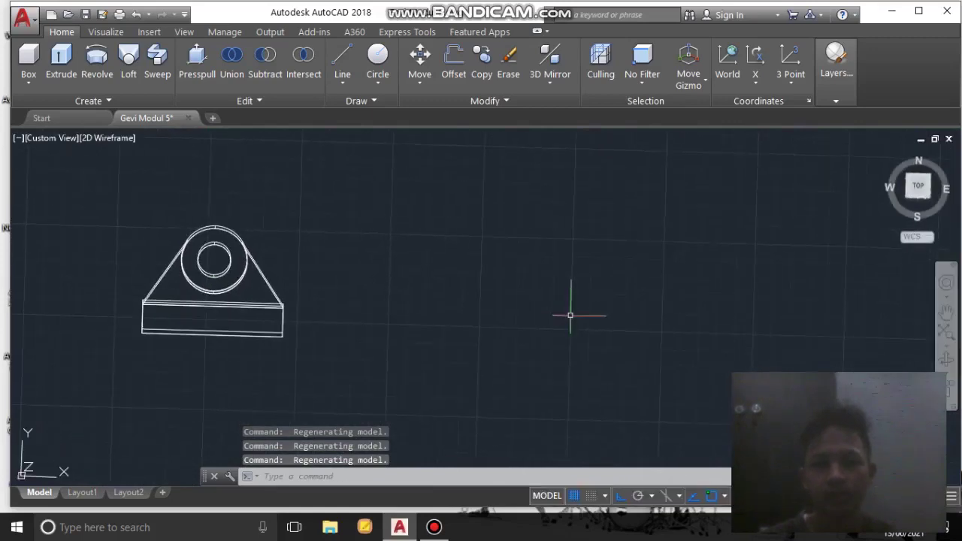
# Draw a line of length 64 along the X axis in the empty area right of the ring-boss part.
pyautogui.scroll(-2, 625, 317)
pyautogui.click(342, 60)
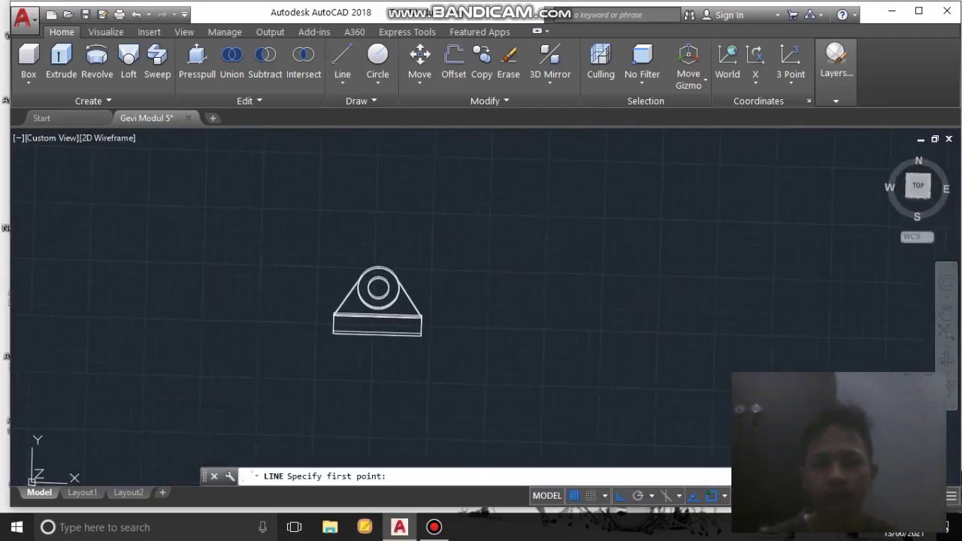
pyautogui.moveTo(629, 264); pyautogui.dragTo(415, 209, button='middle')
pyautogui.scroll(2, 450, 215)
pyautogui.click(325, 293)
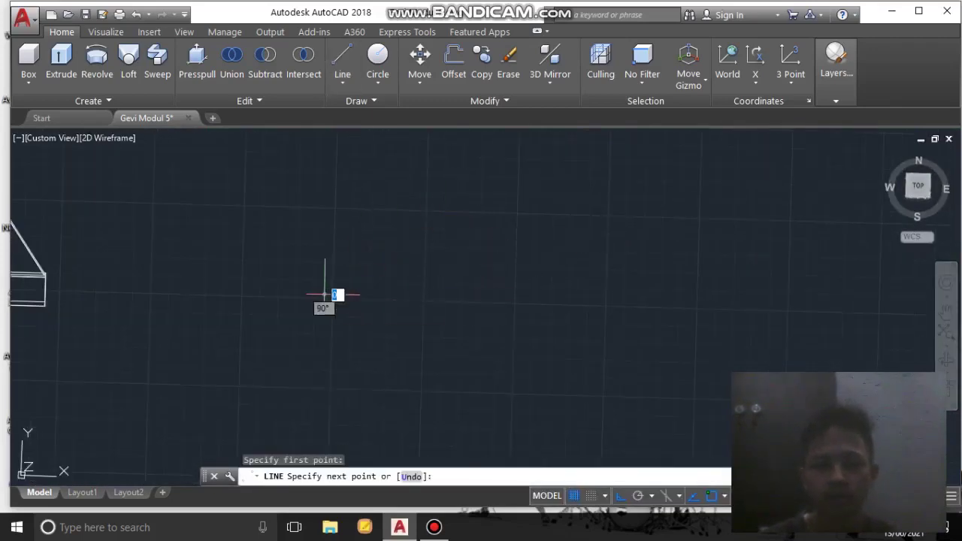
pyautogui.keyDown('shift'); pyautogui.moveTo(408, 302); pyautogui.dragTo(436, 298, button='middle'); pyautogui.keyUp('shift')
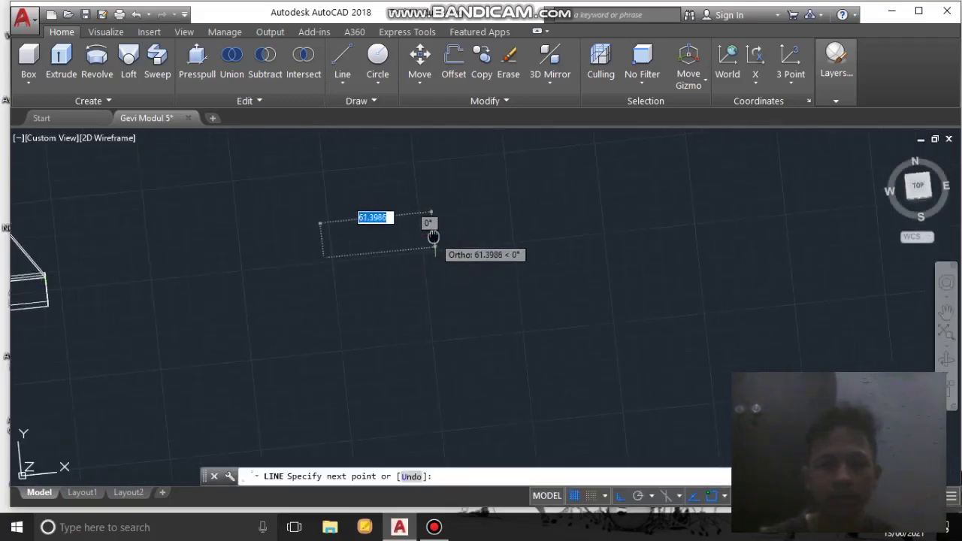
pyautogui.keyDown('shift'); pyautogui.moveTo(434, 237); pyautogui.dragTo(460, 280, button='middle'); pyautogui.keyUp('shift')
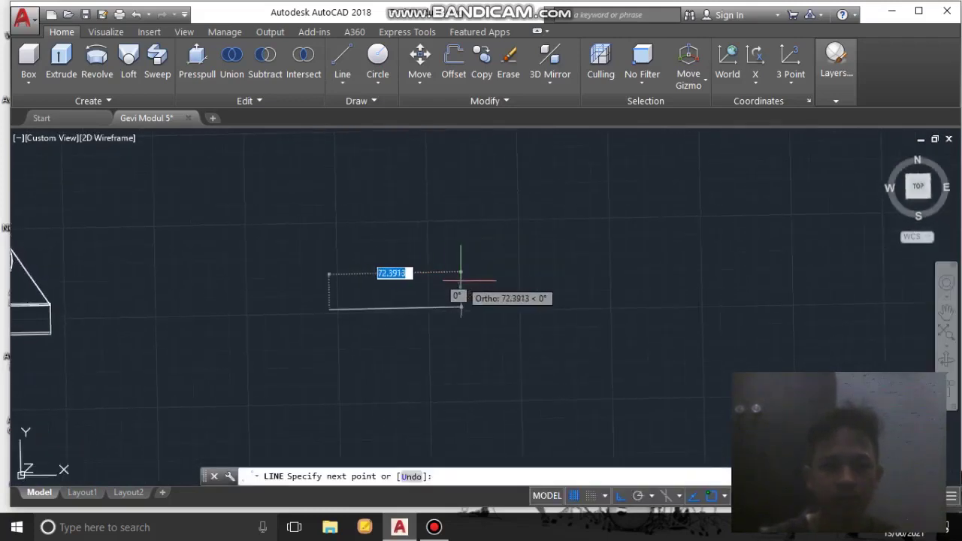
pyautogui.write('6')
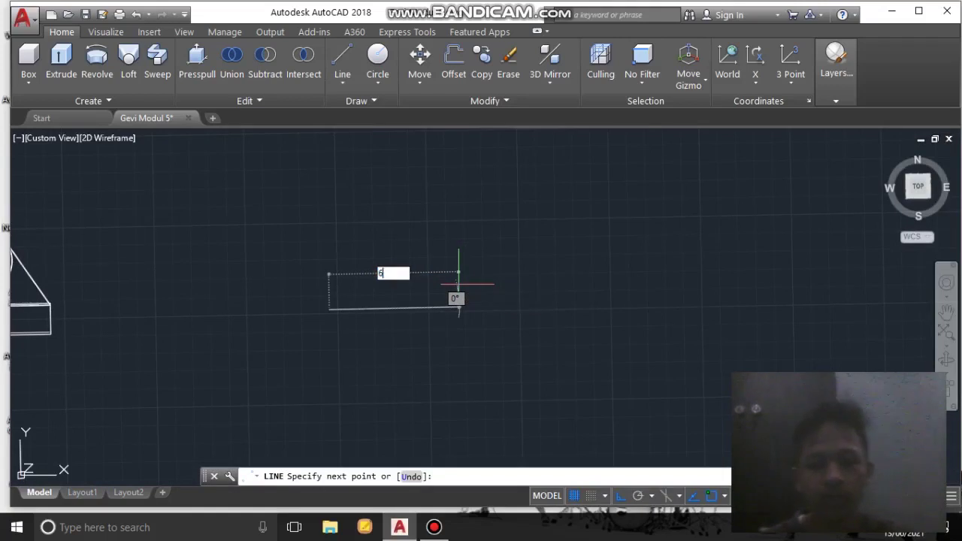
pyautogui.write('4')
pyautogui.press('Return')
# Try to continue the 64-long base line with a perpendicular segment of length 25 at its right end.
pyautogui.keyDown('shift'); pyautogui.moveTo(458, 262); pyautogui.dragTo(458, 269, button='middle'); pyautogui.keyUp('shift')
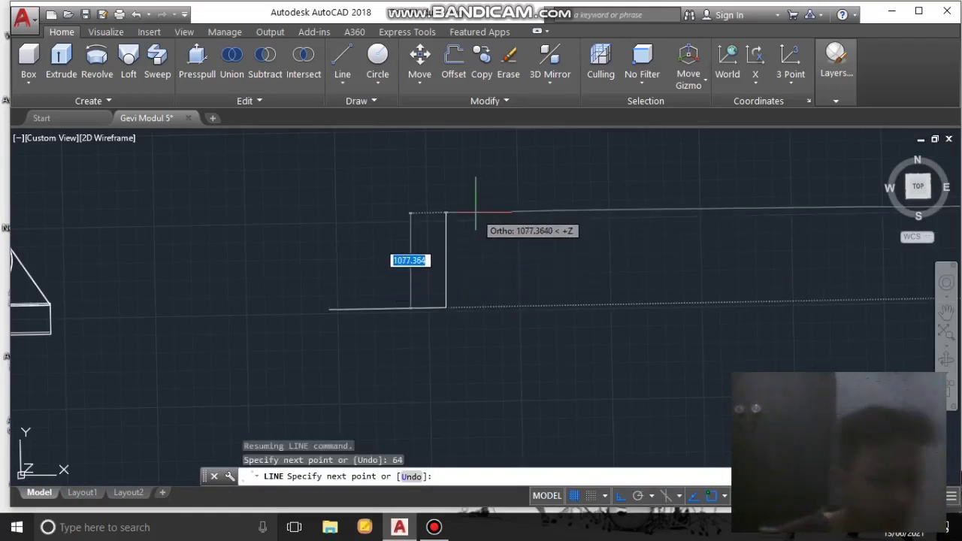
pyautogui.write('25')
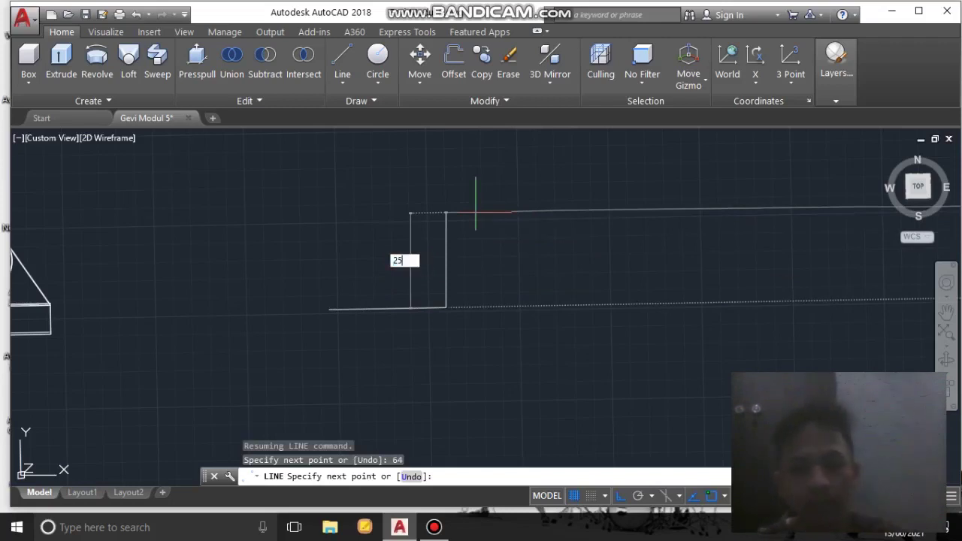
pyautogui.press('Return')
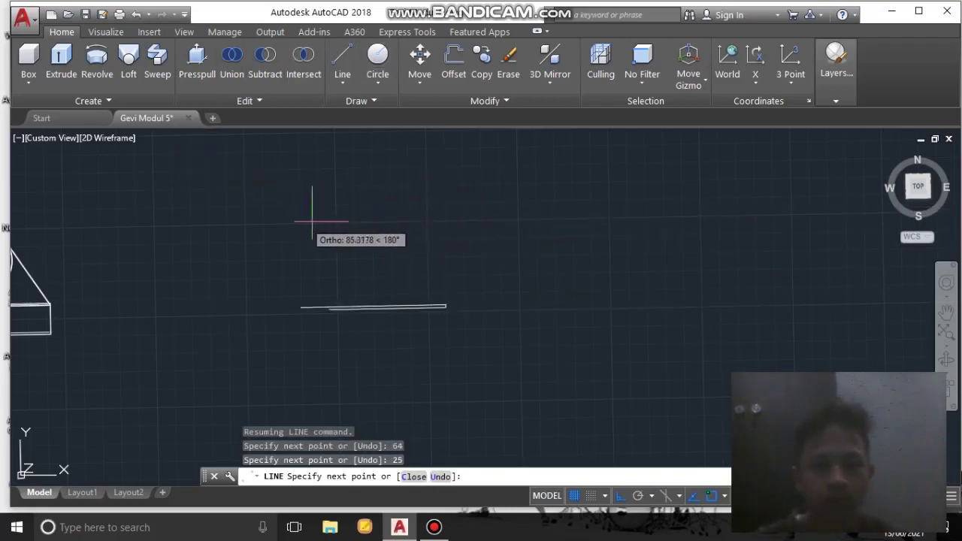
pyautogui.scroll(3, 419, 263)
pyautogui.scroll(-3, 419, 263)
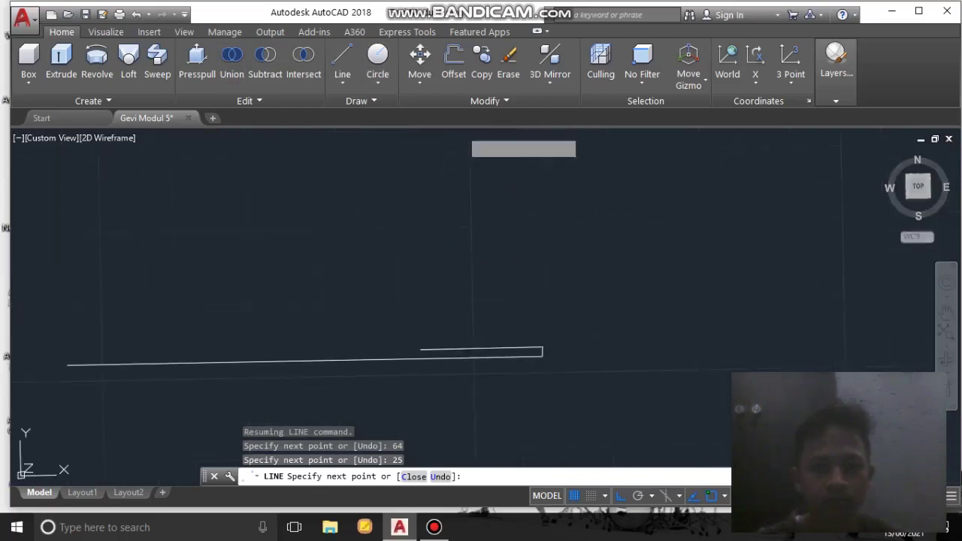
pyautogui.press('Escape')
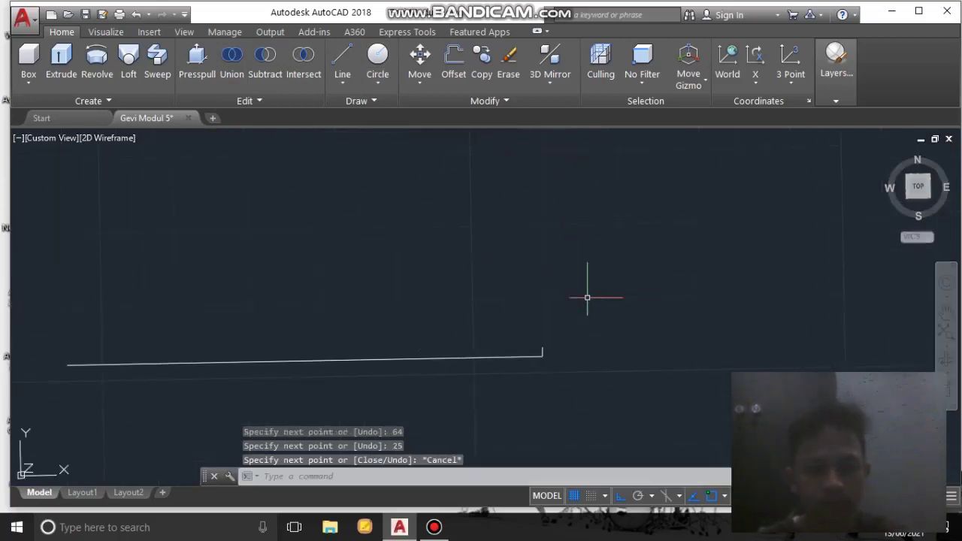
# Erase the short segment at the right end of the base line.
pyautogui.click(508, 58)
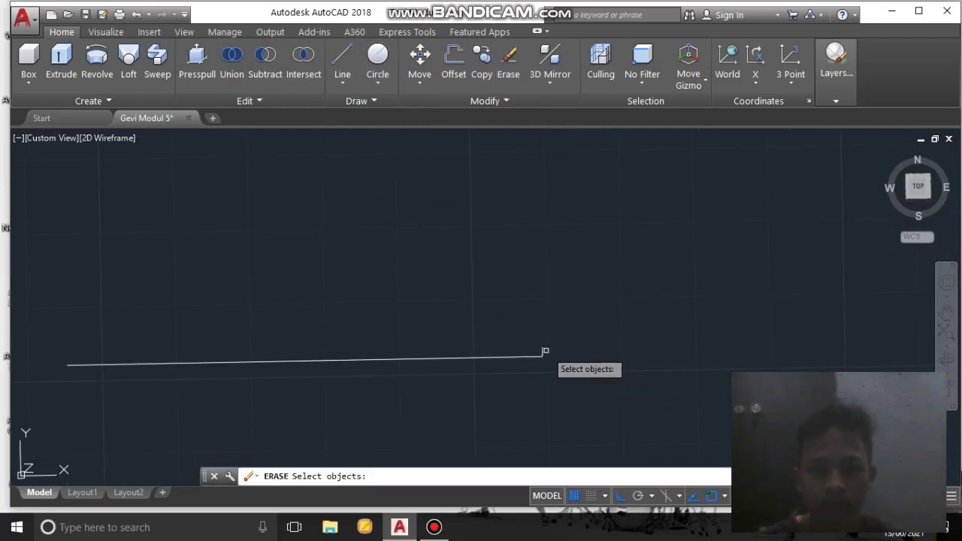
pyautogui.click(424, 296)
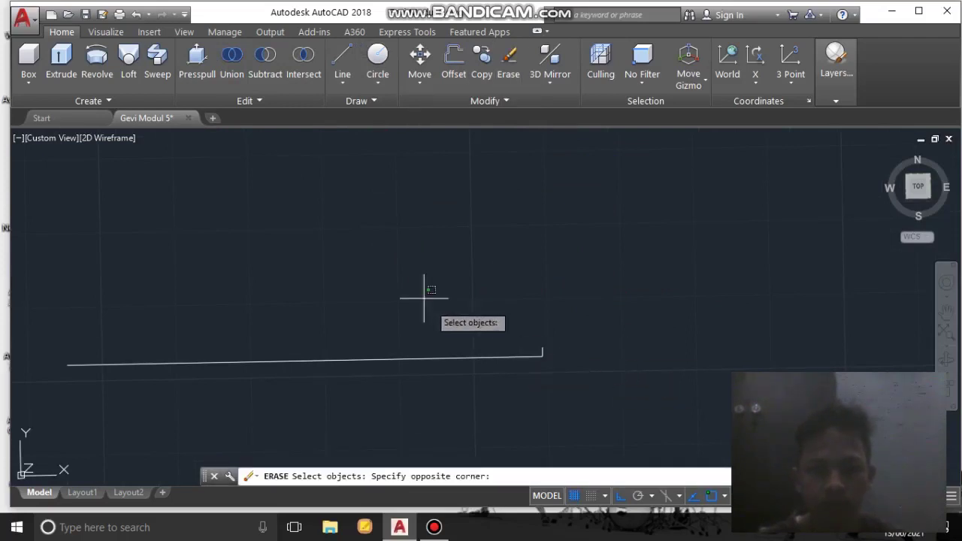
pyautogui.click(566, 380)
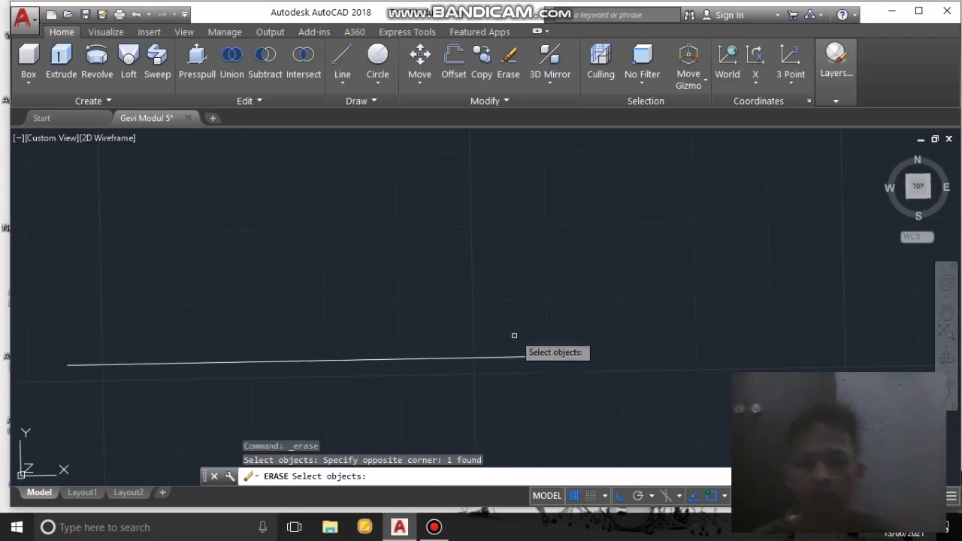
pyautogui.press('Return')
# From the base line's right end, draw a line 25 upward along Y followed by a segment 16 to the left.
pyautogui.click(342, 61)
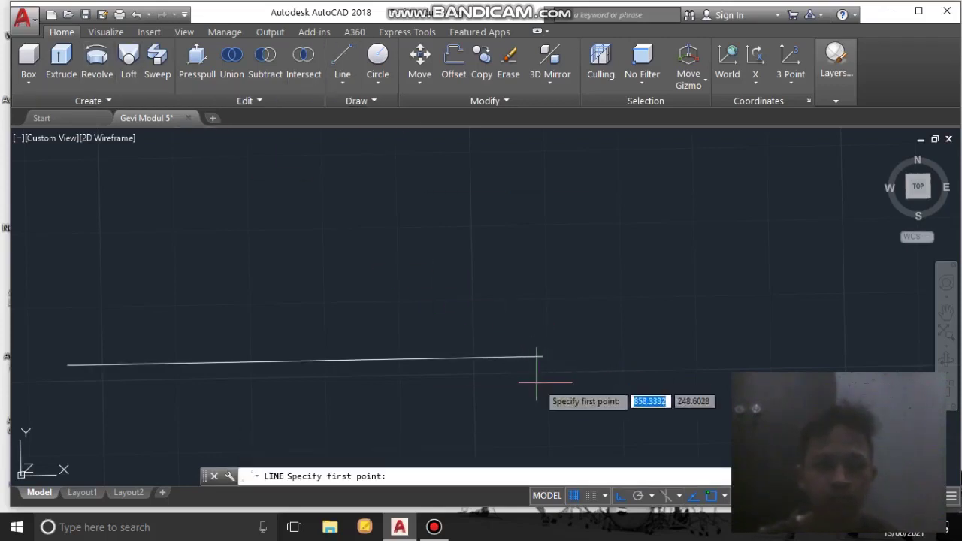
pyautogui.click(542, 357)
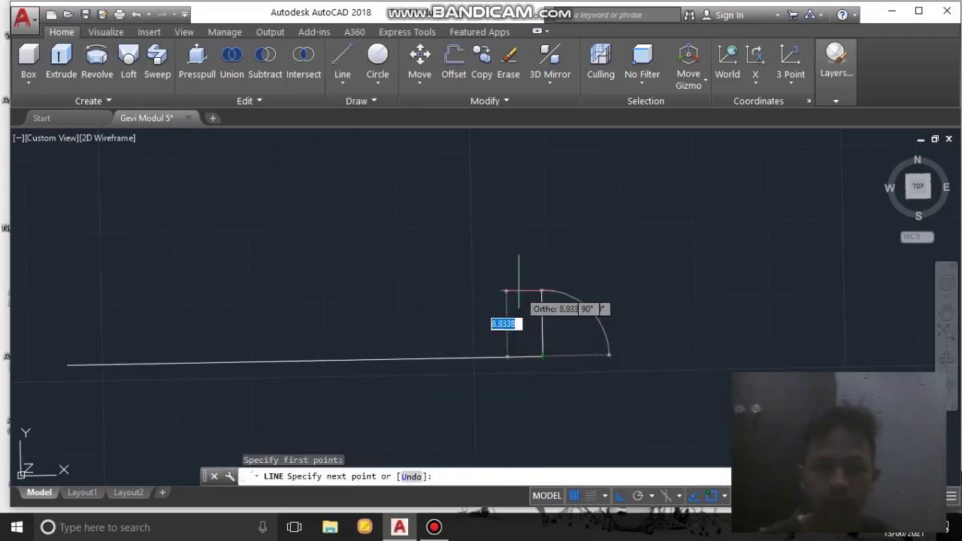
pyautogui.press('Return')
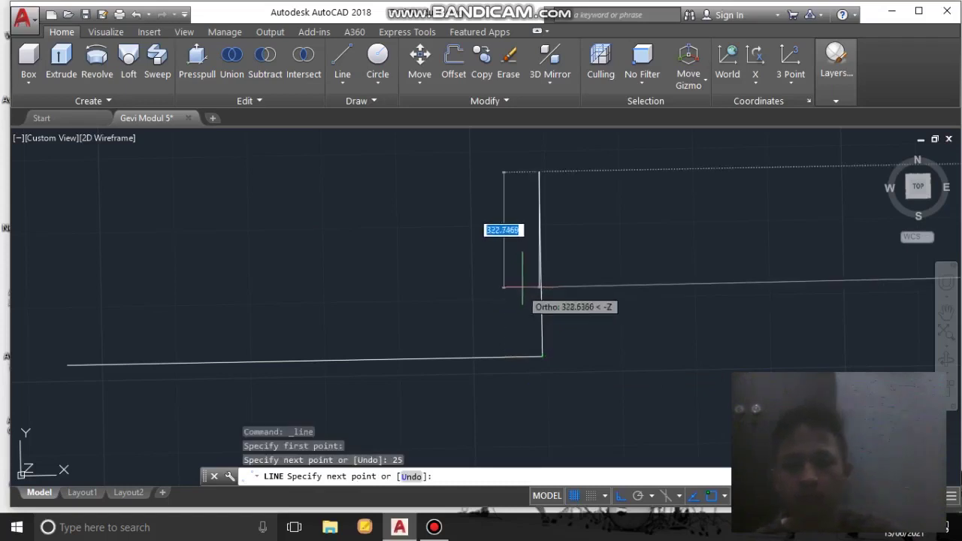
pyautogui.scroll(-2, 302, 216)
pyautogui.moveTo(303, 219); pyautogui.dragTo(318, 278, button='middle')
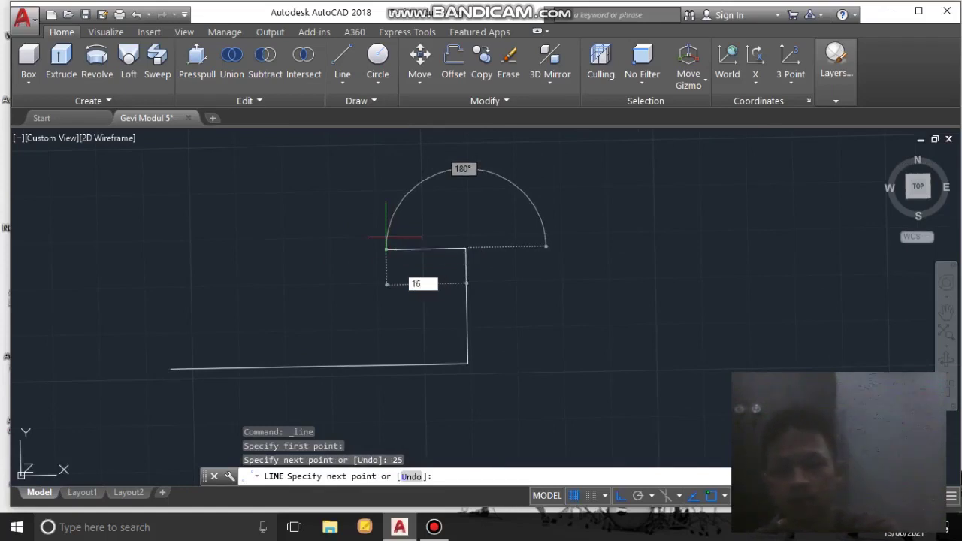
pyautogui.press('Return')
pyautogui.press('Escape')
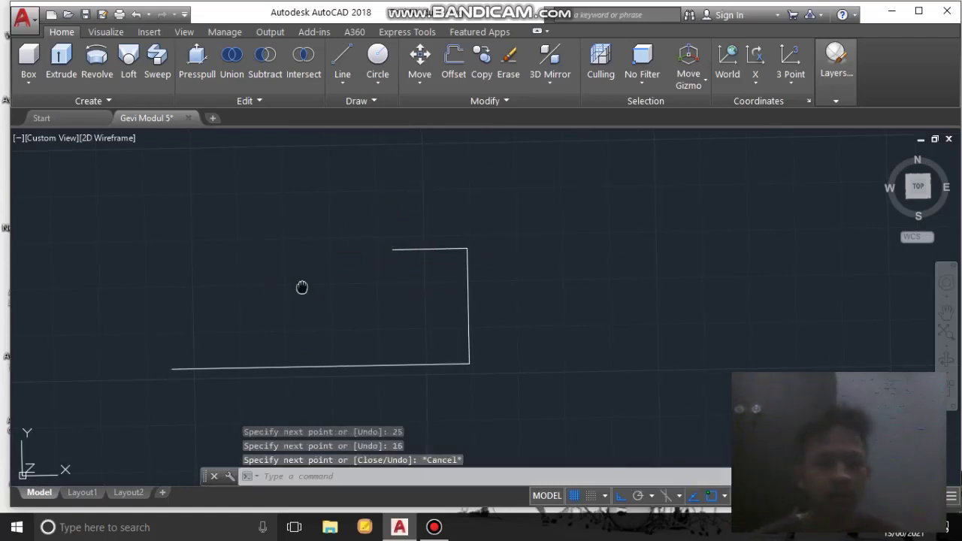
# Draw a line of length 36 upward along Y from the base line's left end.
pyautogui.moveTo(303, 286); pyautogui.dragTo(399, 253, button='middle')
pyautogui.click(342, 60)
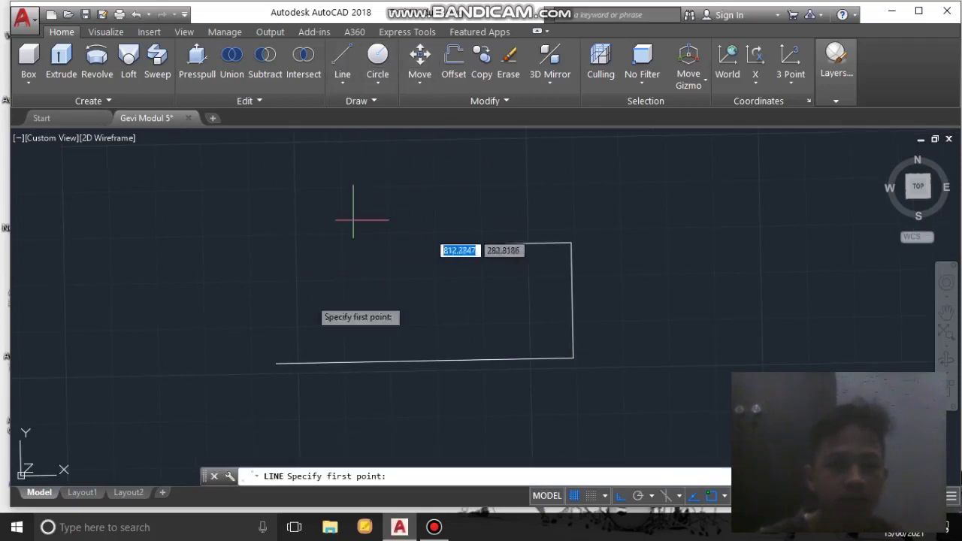
pyautogui.click(276, 363)
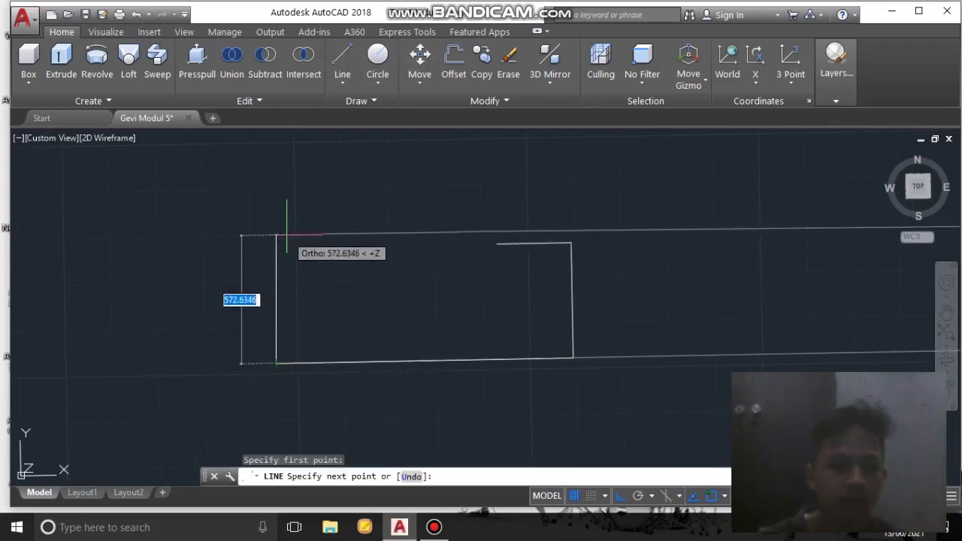
pyautogui.moveTo(282, 224); pyautogui.dragTo(299, 291, button='middle')
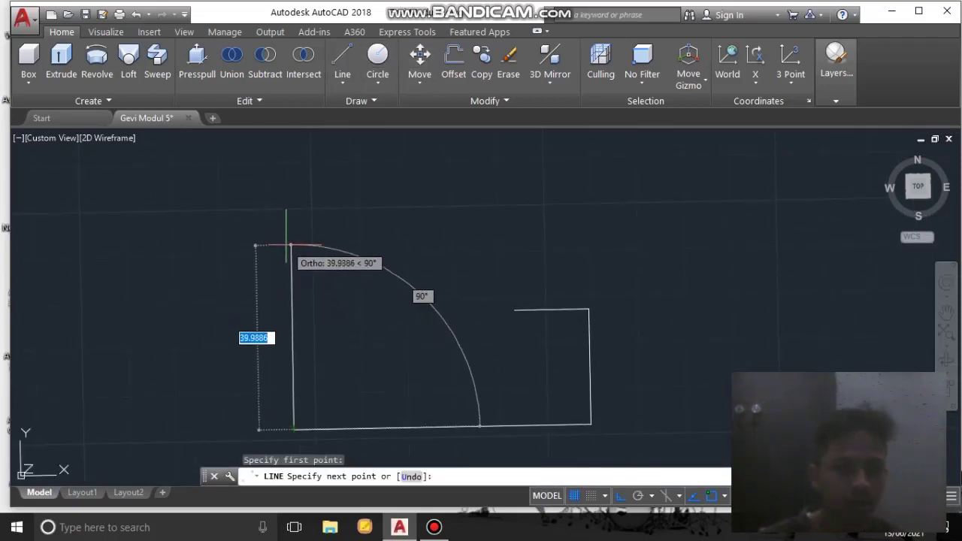
pyautogui.moveTo(286, 247); pyautogui.dragTo(306, 273, button='middle')
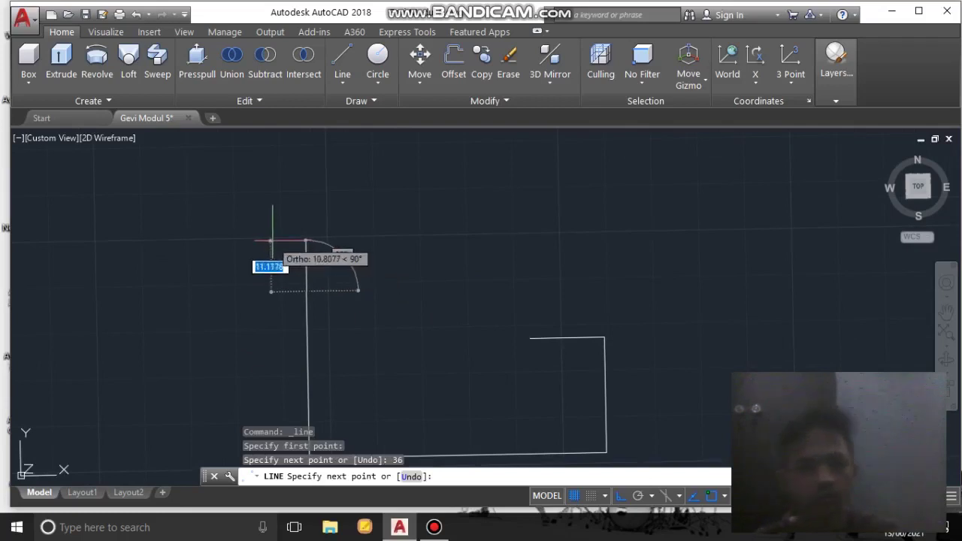
pyautogui.press('Escape')
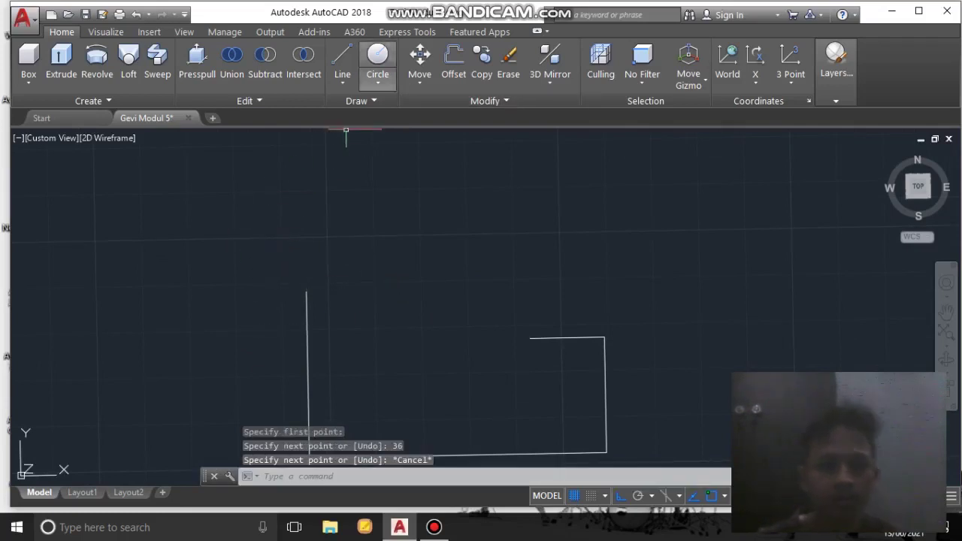
# Draw a circle of radius 18 centred on the upper end of the 36-long vertical line.
pyautogui.click(377, 60)
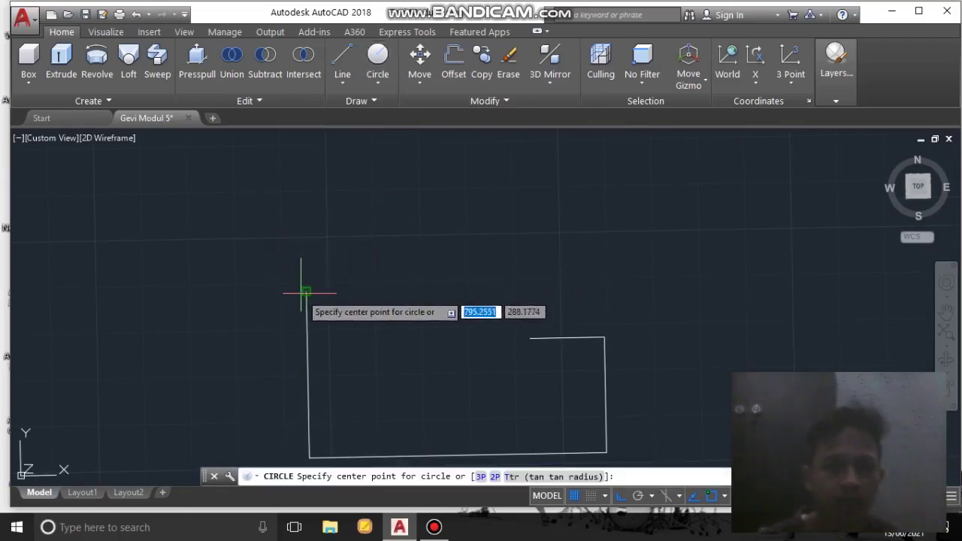
pyautogui.click(378, 80)
pyautogui.click(377, 80)
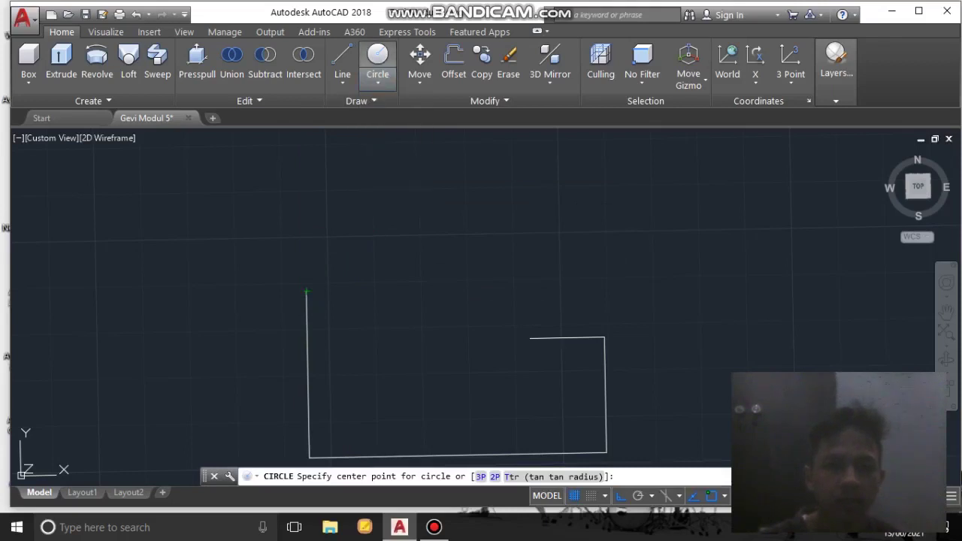
pyautogui.click(307, 291)
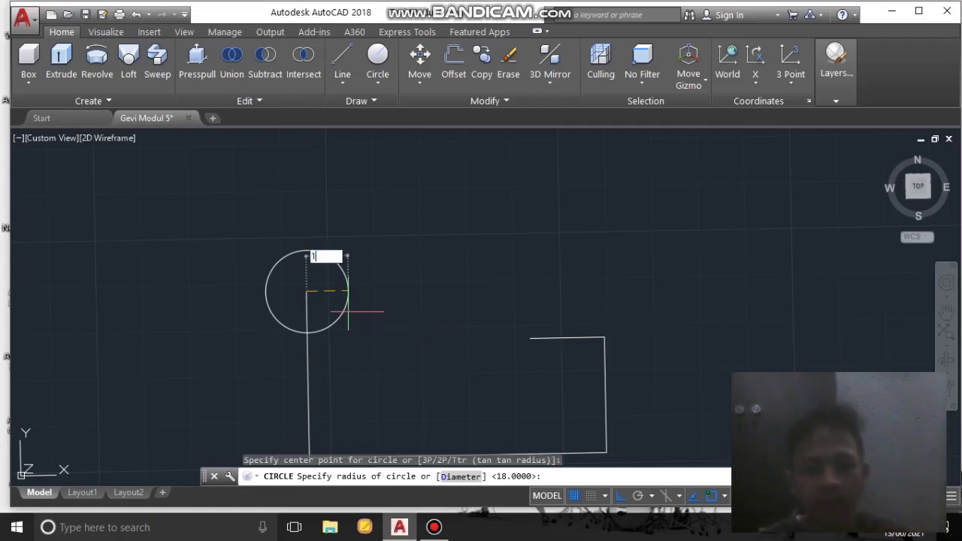
pyautogui.write('18')
pyautogui.press('Return')
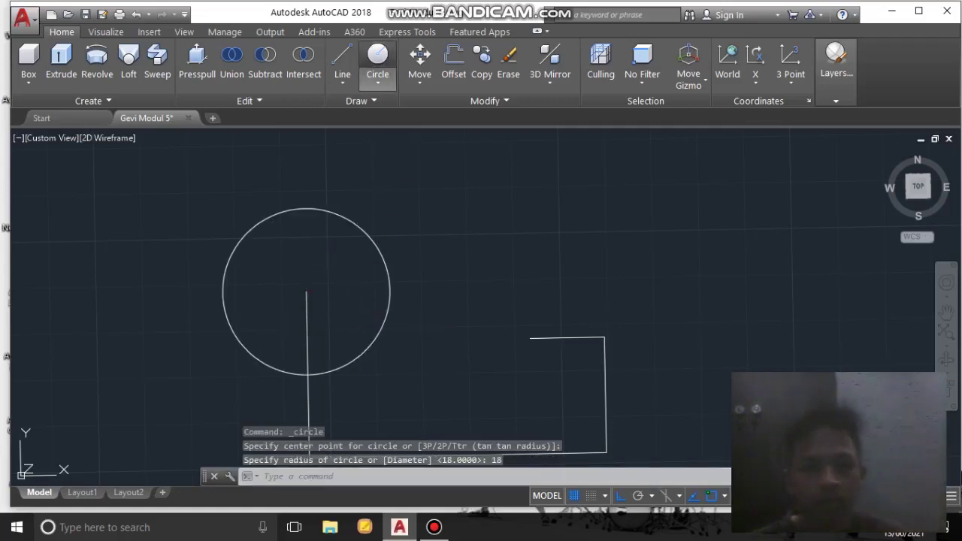
# Add a concentric circle of radius 11 inside the radius 18 circle.
pyautogui.click(378, 57)
pyautogui.click(306, 291)
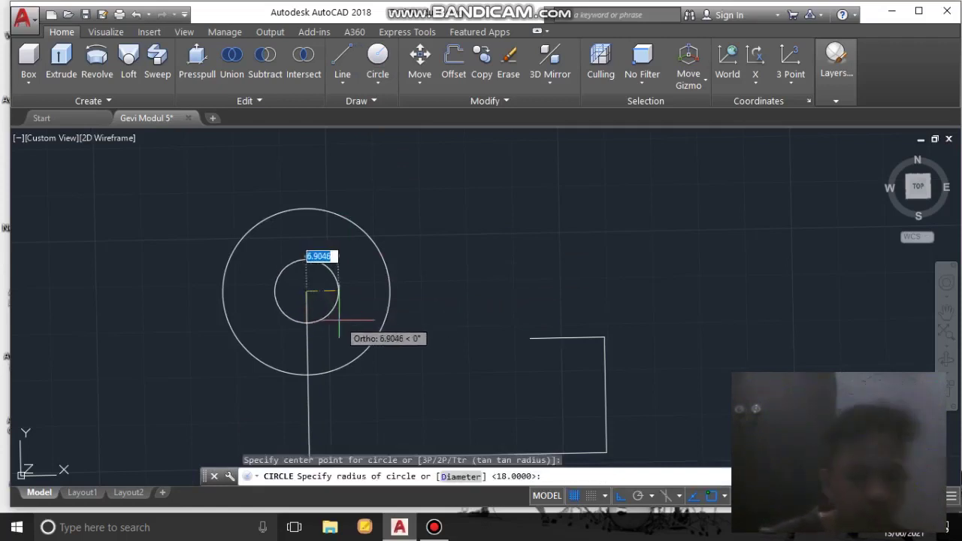
pyautogui.write('11')
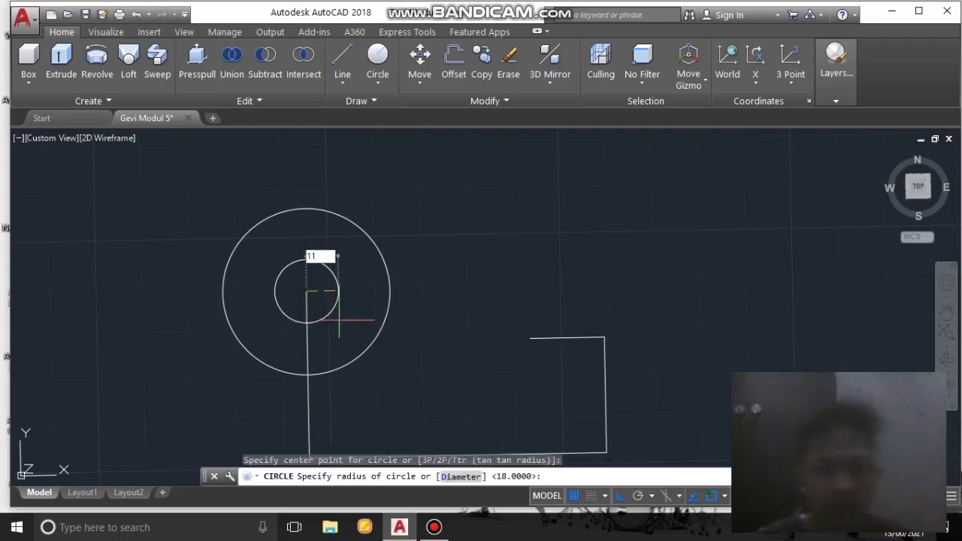
pyautogui.press('Return')
# With Ortho off, draw a line from the base line's left end tangent to the outer circle's lower-left side.
pyautogui.scroll(-2, 365, 323)
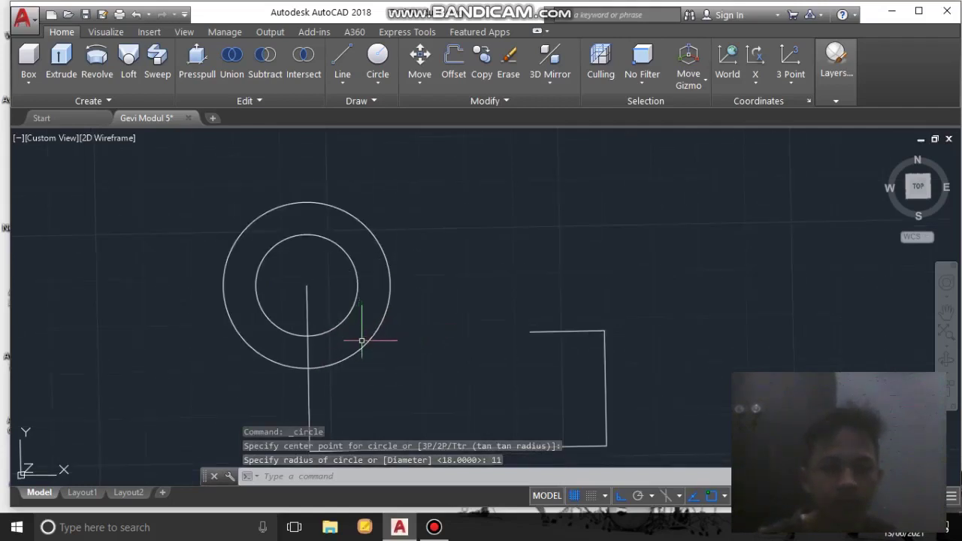
pyautogui.scroll(2, 365, 326)
pyautogui.click(342, 56)
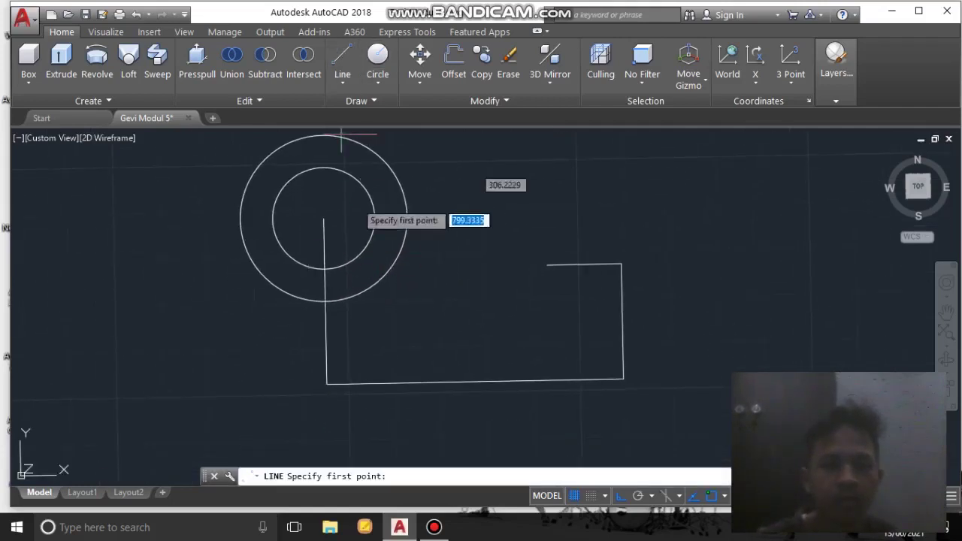
pyautogui.click(326, 385)
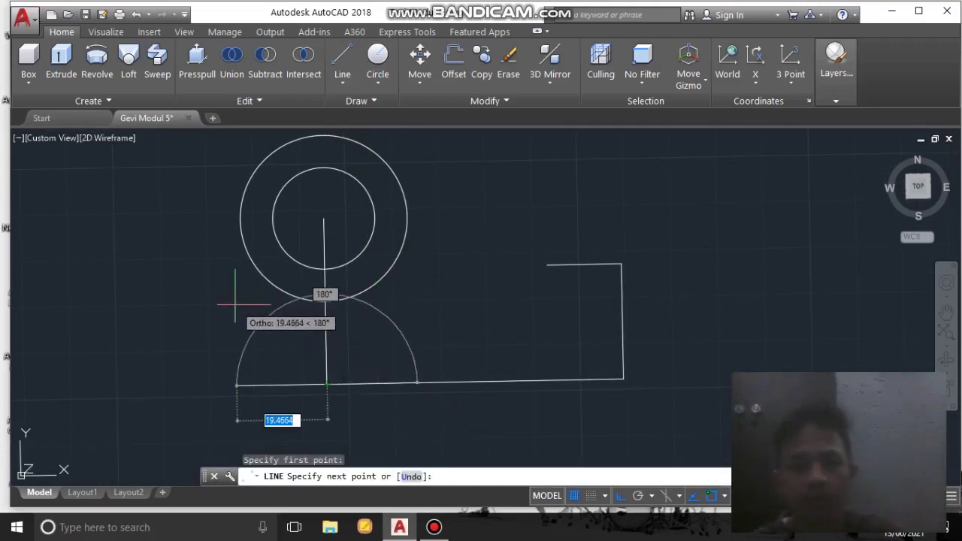
pyautogui.press('F8')
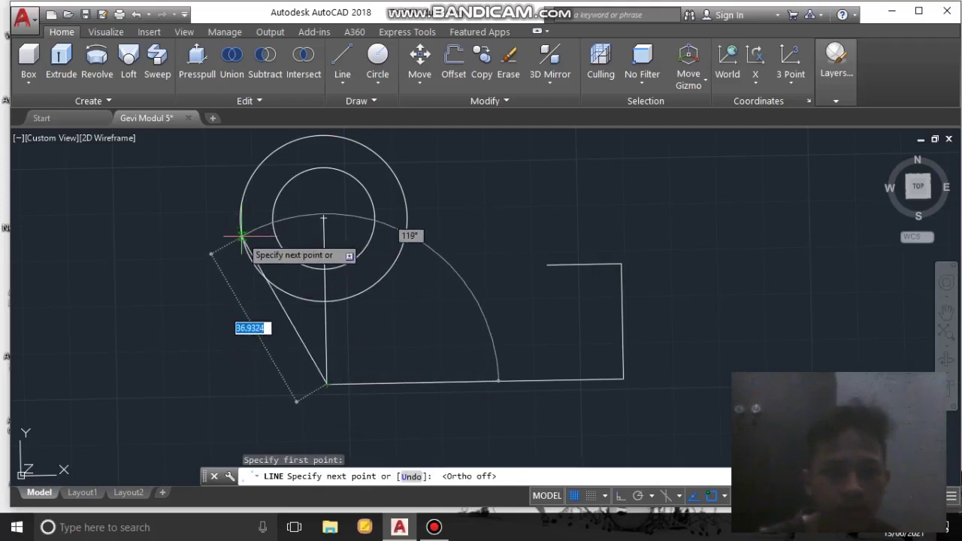
pyautogui.scroll(3, 242, 236)
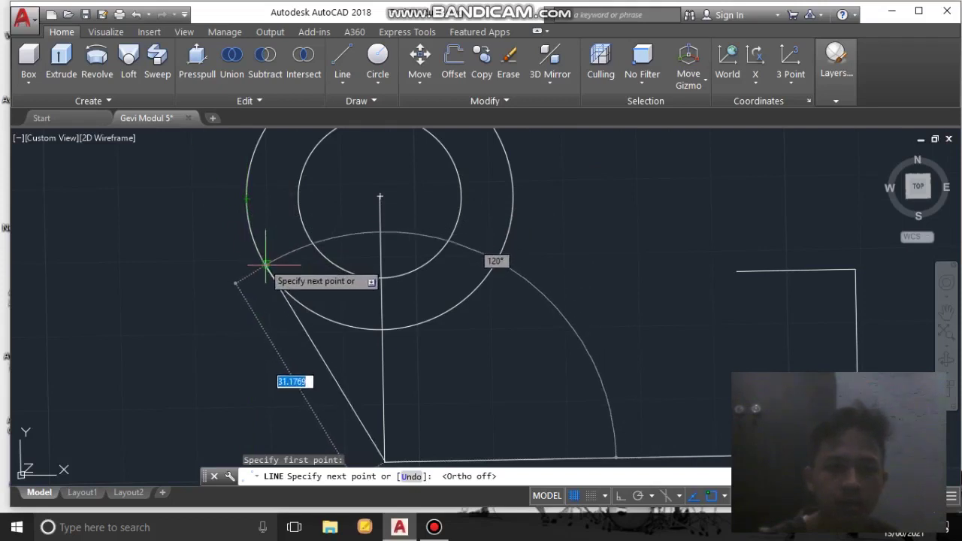
pyautogui.click(265, 264)
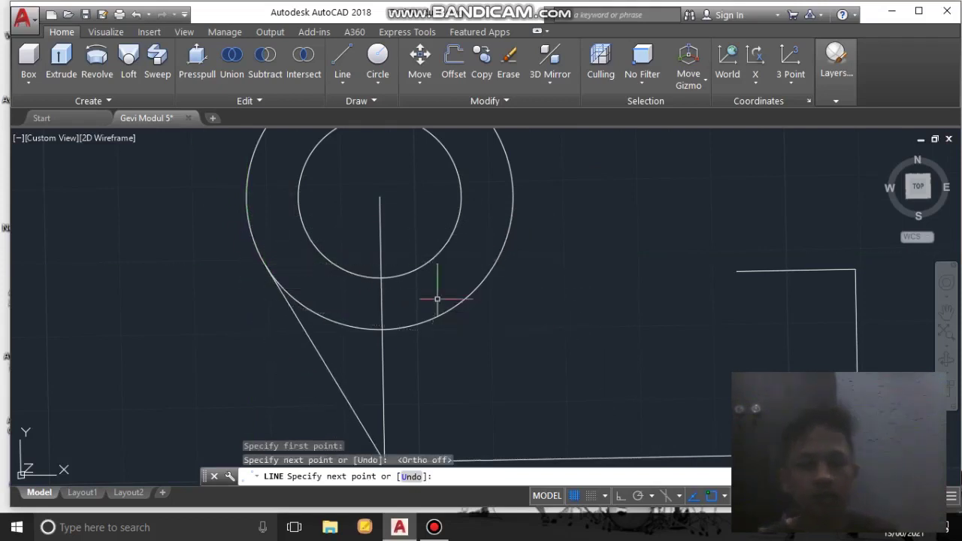
pyautogui.press('Escape')
# Draw a line from the free end of the 16-long segment tangent to the outer circle's upper-right side.
pyautogui.scroll(-3, 503, 154)
pyautogui.moveTo(503, 153); pyautogui.dragTo(461, 219, button='middle')
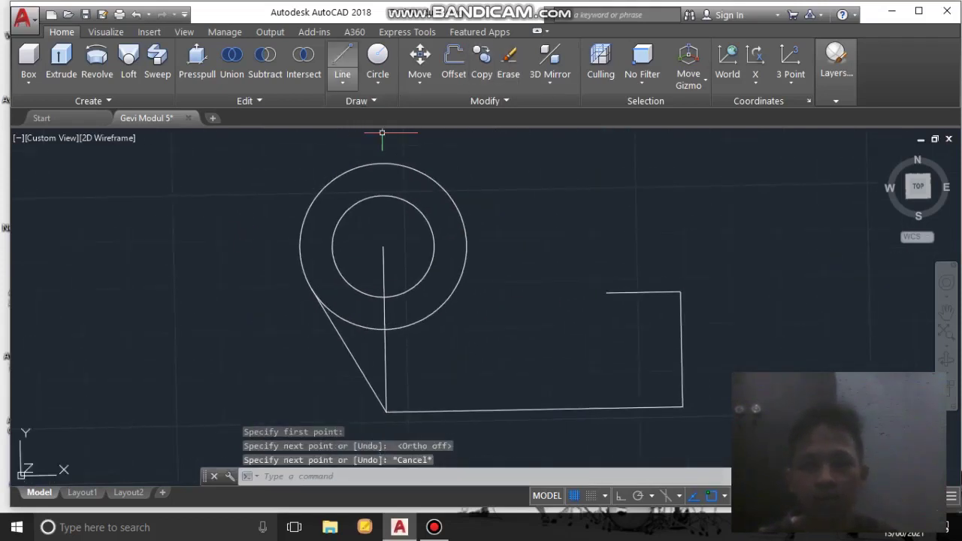
pyautogui.click(343, 61)
pyautogui.click(607, 293)
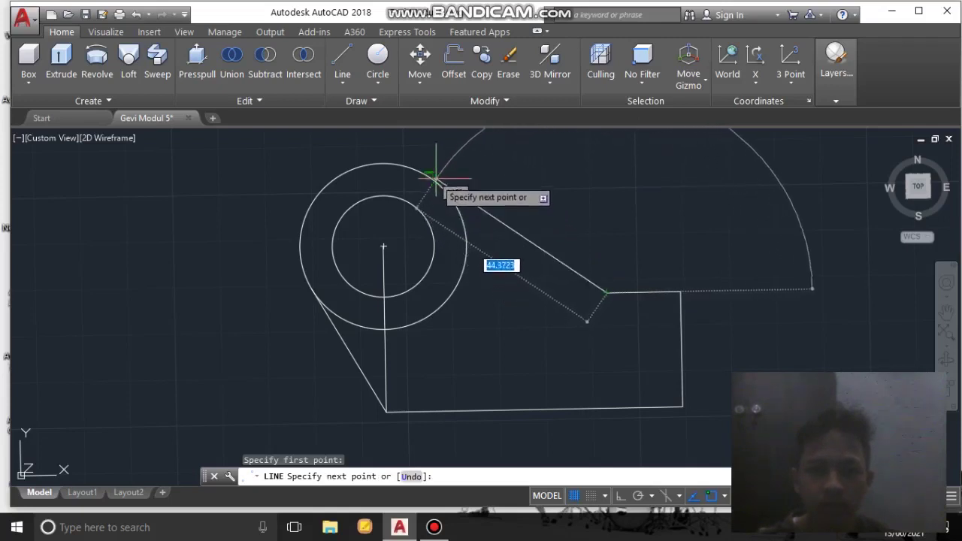
pyautogui.click(421, 201)
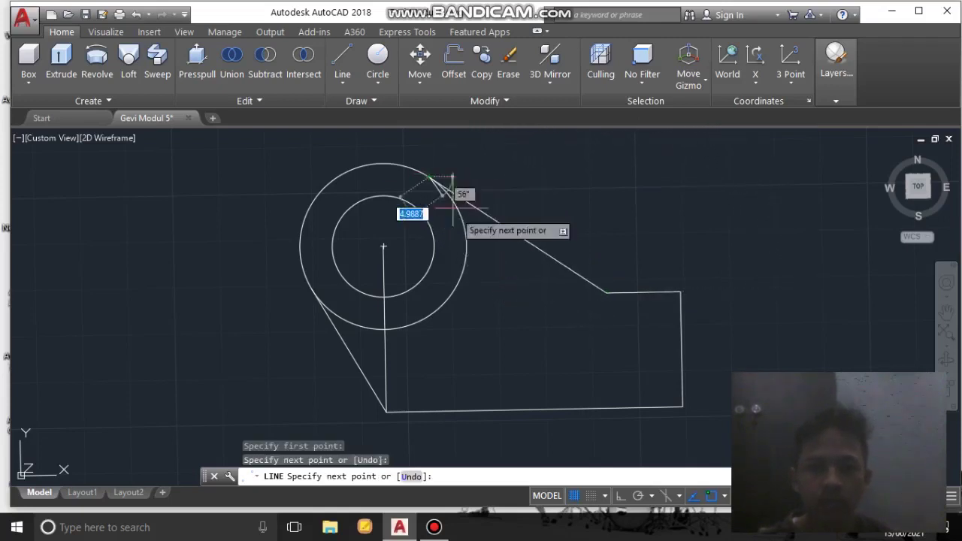
pyautogui.press('Escape')
# Erase the vertical construction line running from the base line's left end to the circle centre.
pyautogui.scroll(-2, 569, 349)
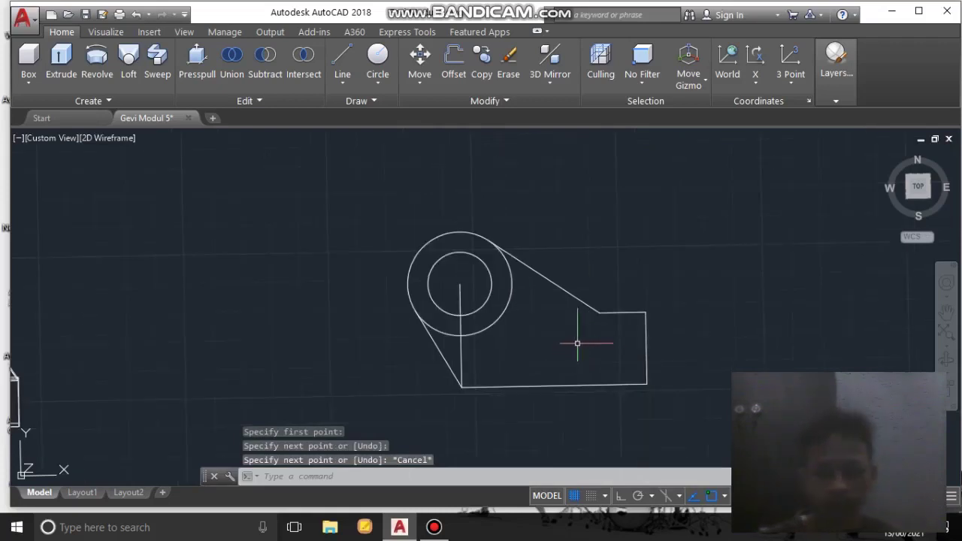
pyautogui.scroll(2, 563, 303)
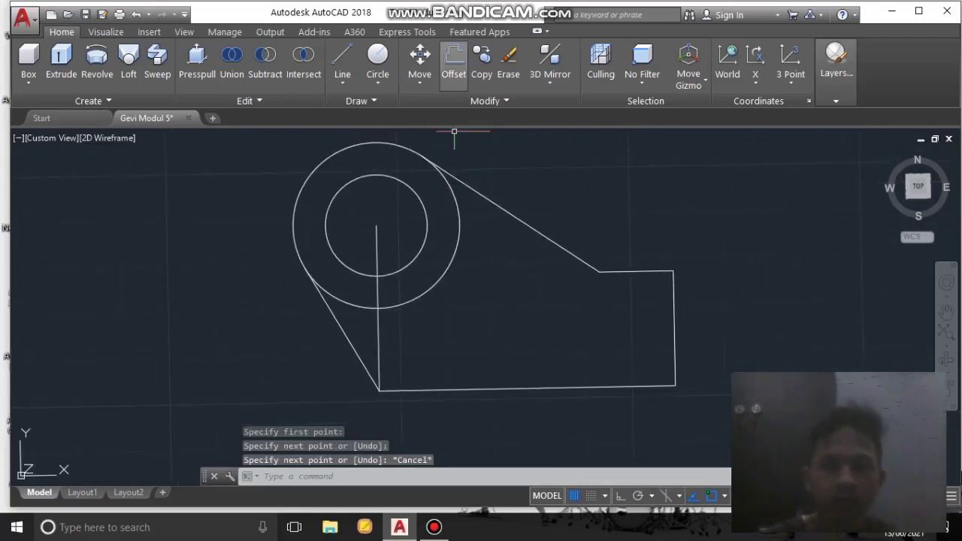
pyautogui.click(508, 60)
pyautogui.click(378, 325)
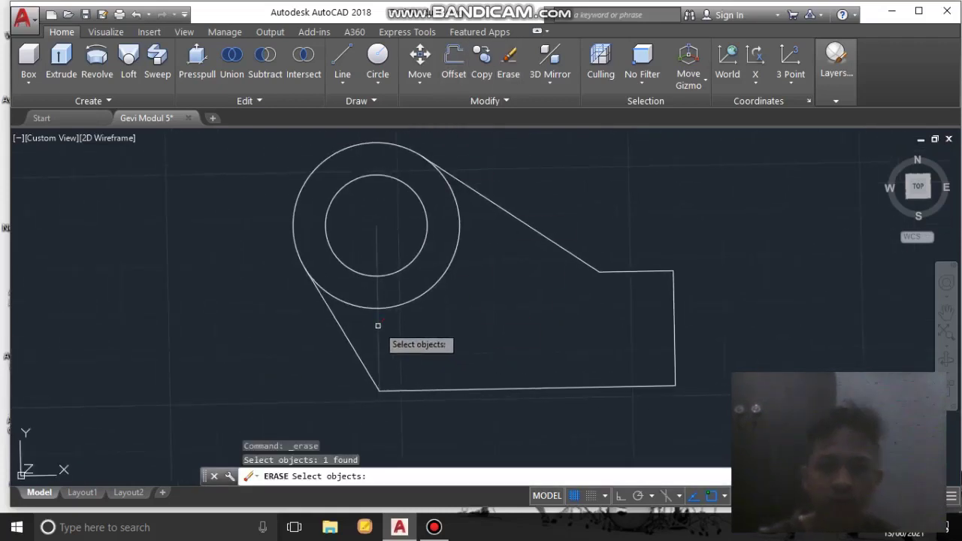
pyautogui.press('Return')
# Presspull the web area between the outer circle and the straight profile lines to a height of 10.
pyautogui.scroll(-2, 544, 313)
pyautogui.moveTo(545, 312); pyautogui.dragTo(518, 349, button='middle')
pyautogui.scroll(-2, 557, 377)
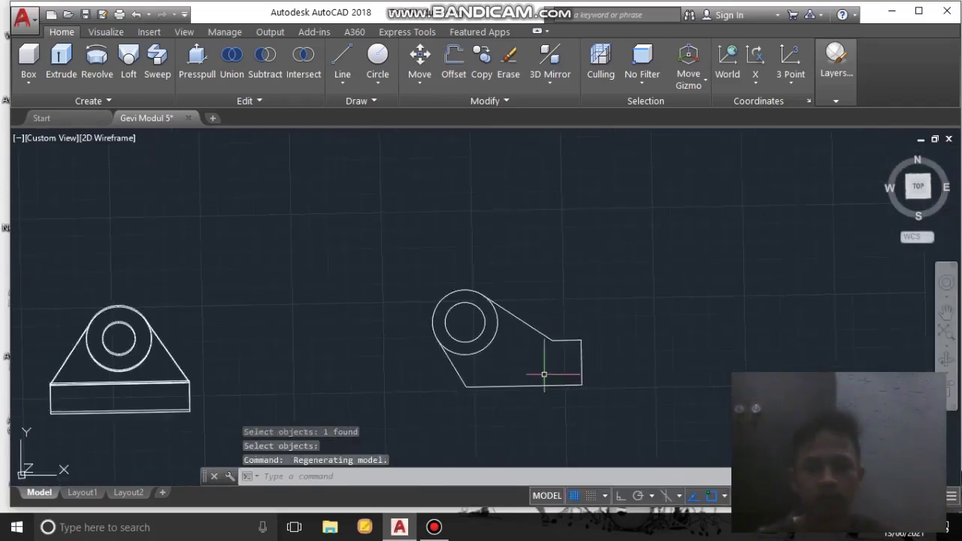
pyautogui.scroll(4, 530, 359)
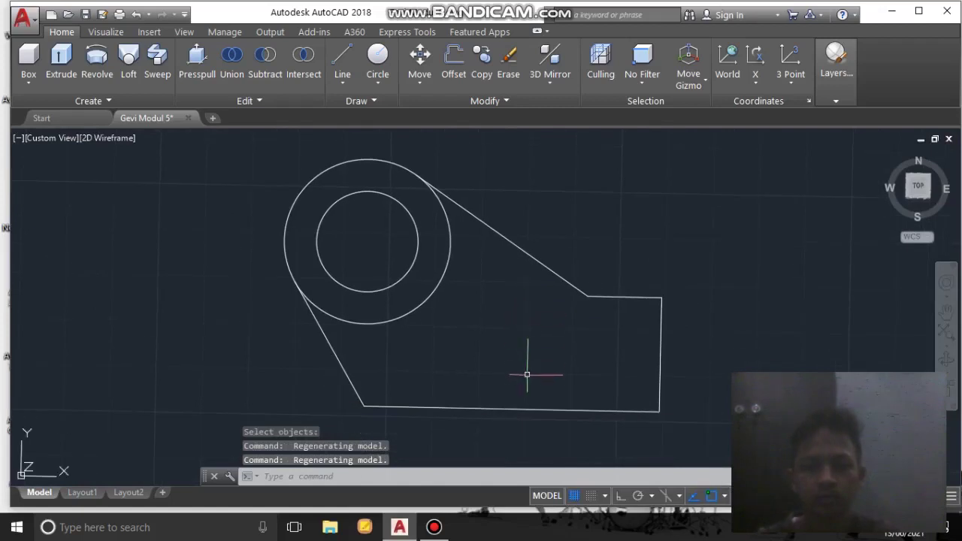
pyautogui.scroll(-3, 527, 376)
pyautogui.scroll(3, 524, 365)
pyautogui.moveTo(540, 338); pyautogui.dragTo(534, 312, button='middle')
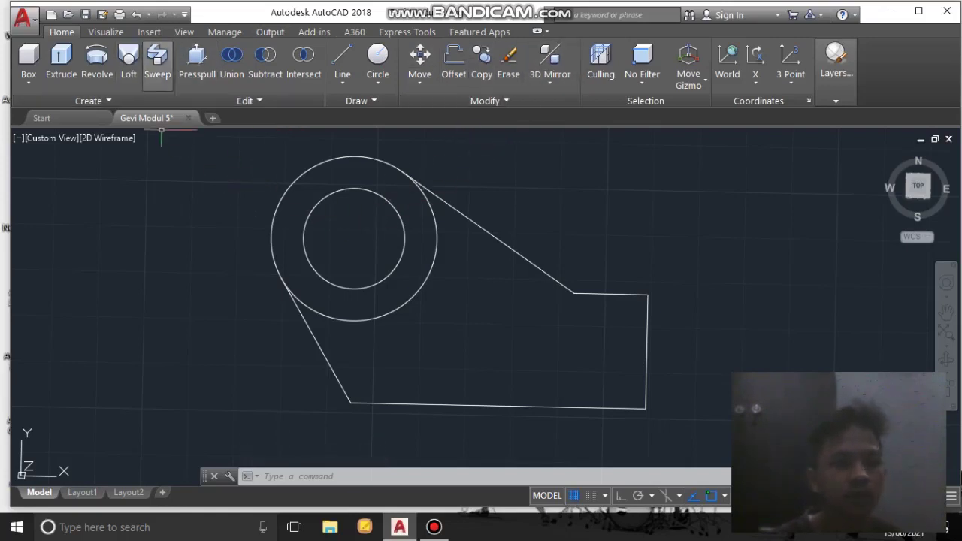
pyautogui.click(197, 64)
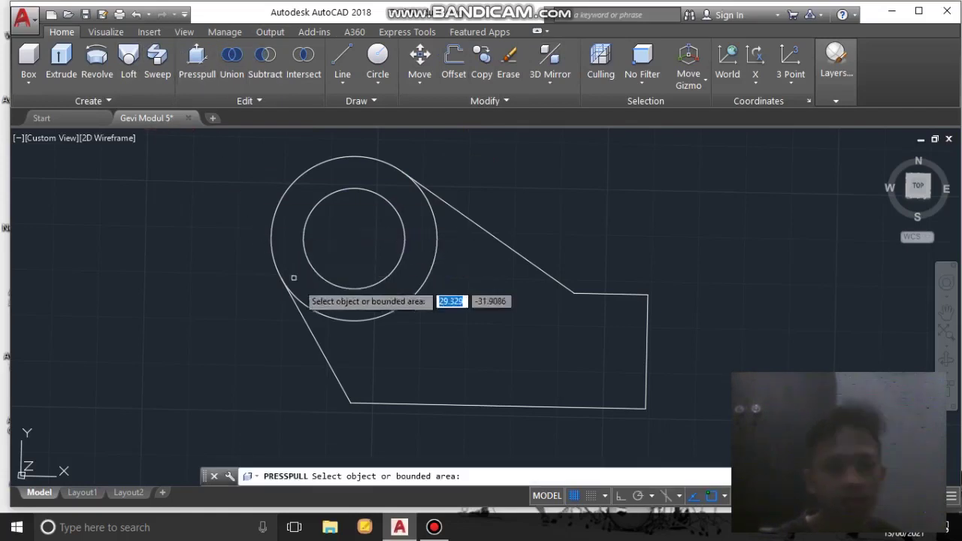
pyautogui.moveTo(408, 359)
pyautogui.keyDown('shift'); pyautogui.mouseDown(button='middle')
pyautogui.moveTo(428, 277)
pyautogui.moveTo(470, 298)
pyautogui.moveTo(473, 333)
pyautogui.mouseUp(button='middle'); pyautogui.keyUp('shift')
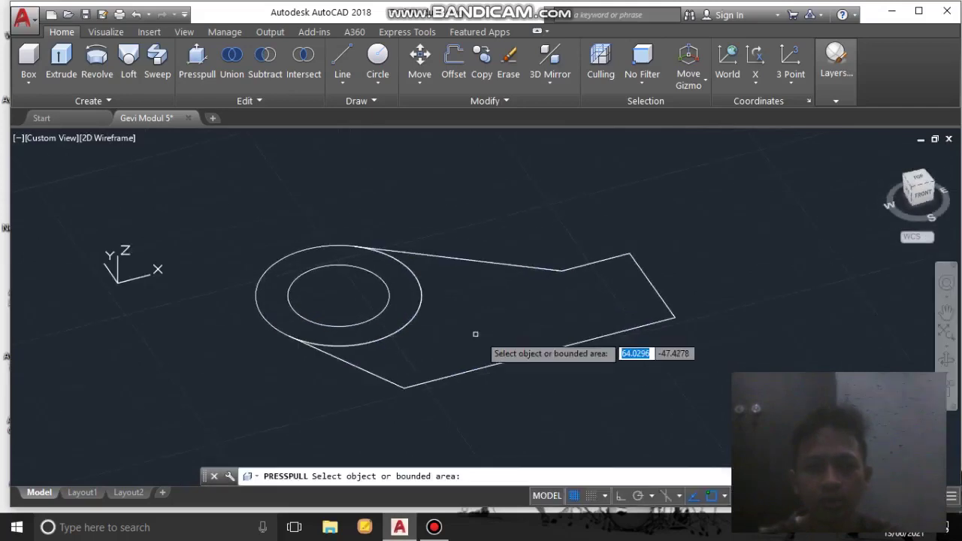
pyautogui.click(492, 323)
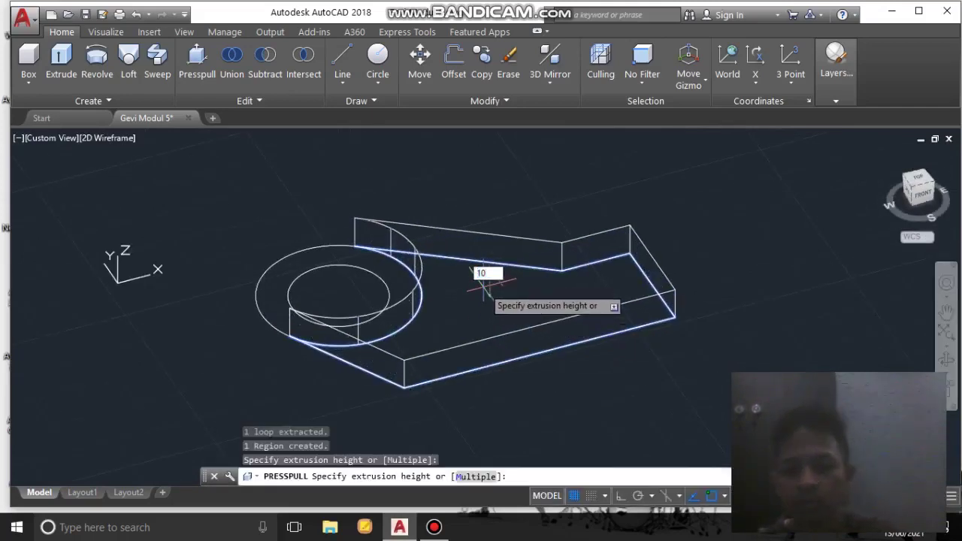
pyautogui.write('10')
pyautogui.press('Return')
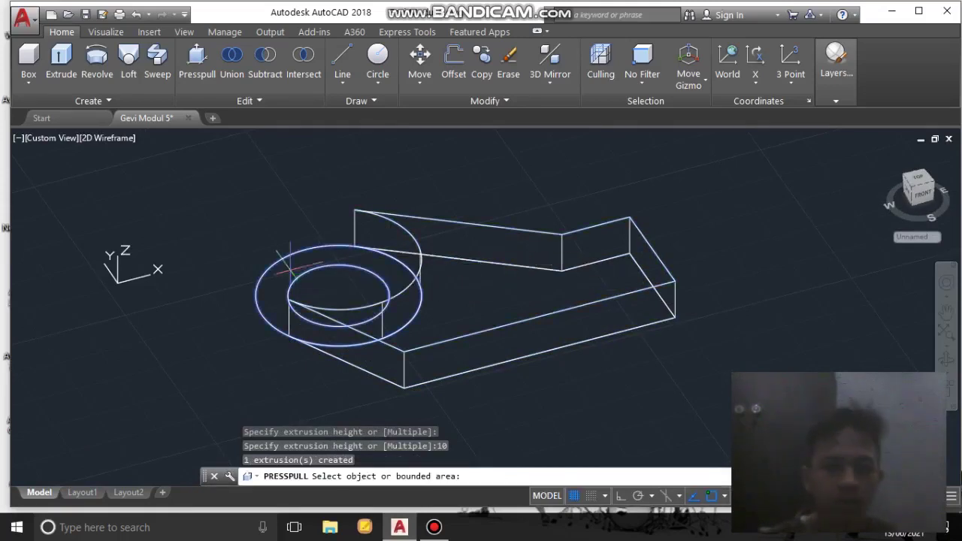
# Presspull the ring between the two concentric circles to a height of 16, turn the grid display off and end the command.
pyautogui.click(292, 265)
pyautogui.write('16')
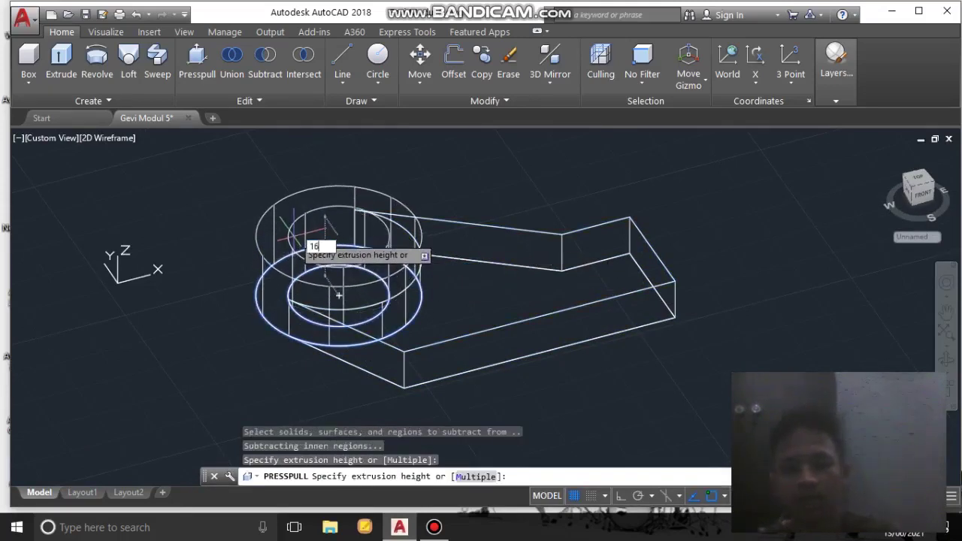
pyautogui.press('Return')
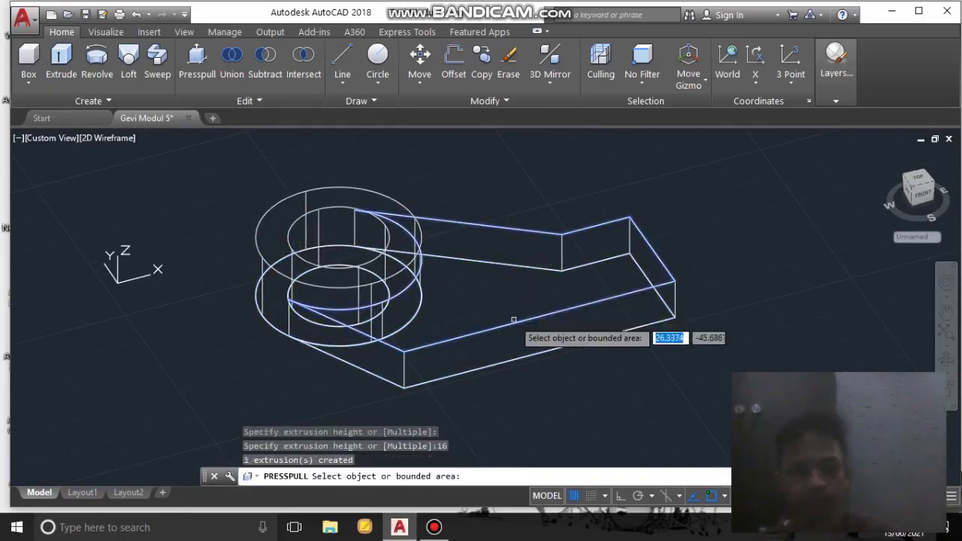
pyautogui.keyDown('shift'); pyautogui.moveTo(527, 294); pyautogui.dragTo(487, 341, button='middle'); pyautogui.keyUp('shift')
pyautogui.scroll(-2, 485, 346)
pyautogui.press('F7')
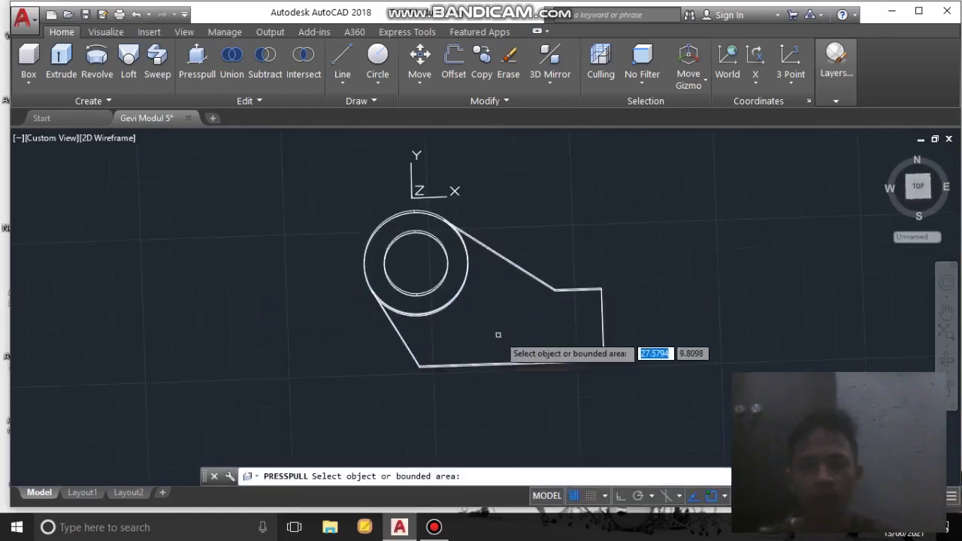
pyautogui.moveTo(414, 330)
pyautogui.mouseDown(button='middle')
pyautogui.moveTo(384, 283)
pyautogui.moveTo(360, 319)
pyautogui.mouseUp(button='middle')
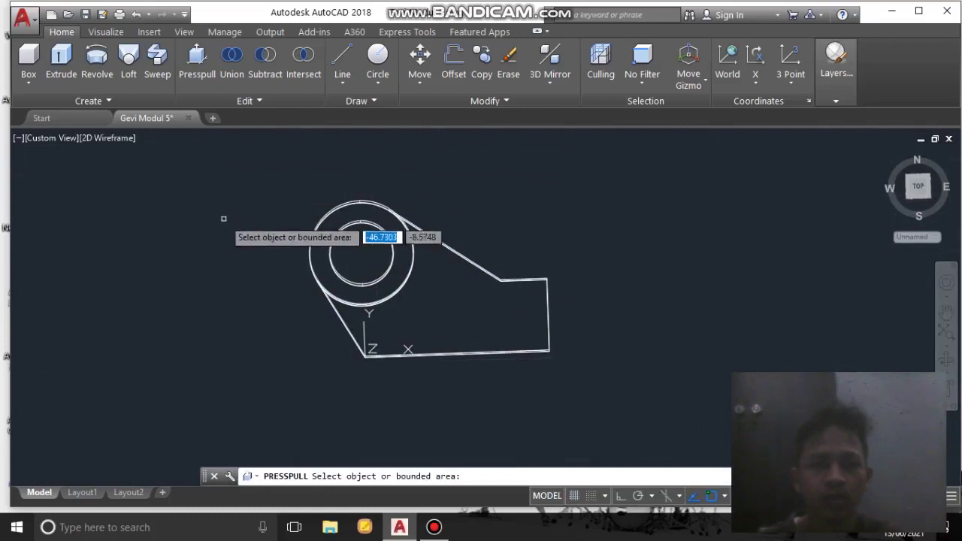
pyautogui.press('Return')
# Copy the complete web and ring part, including its outlines, to the empty area beside it along X.
pyautogui.click(250, 167)
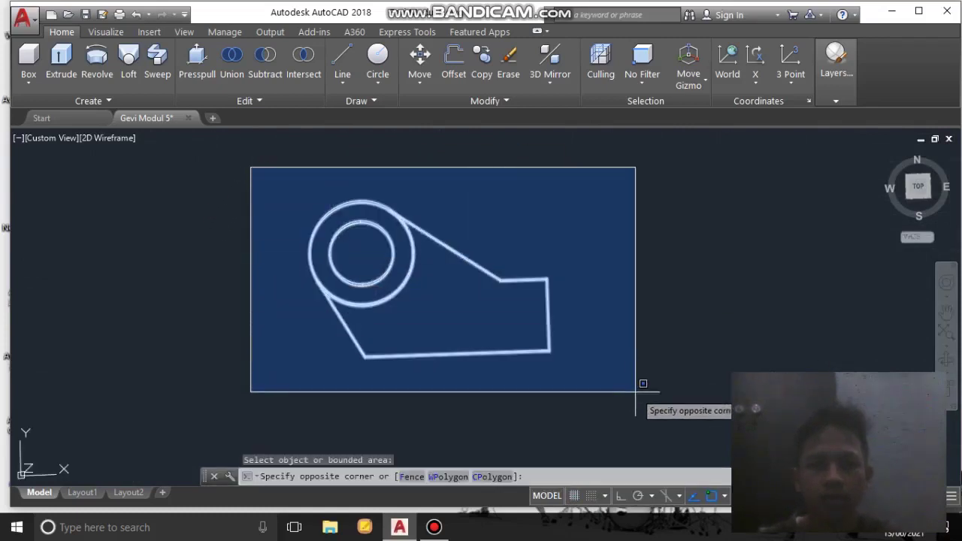
pyautogui.click(636, 387)
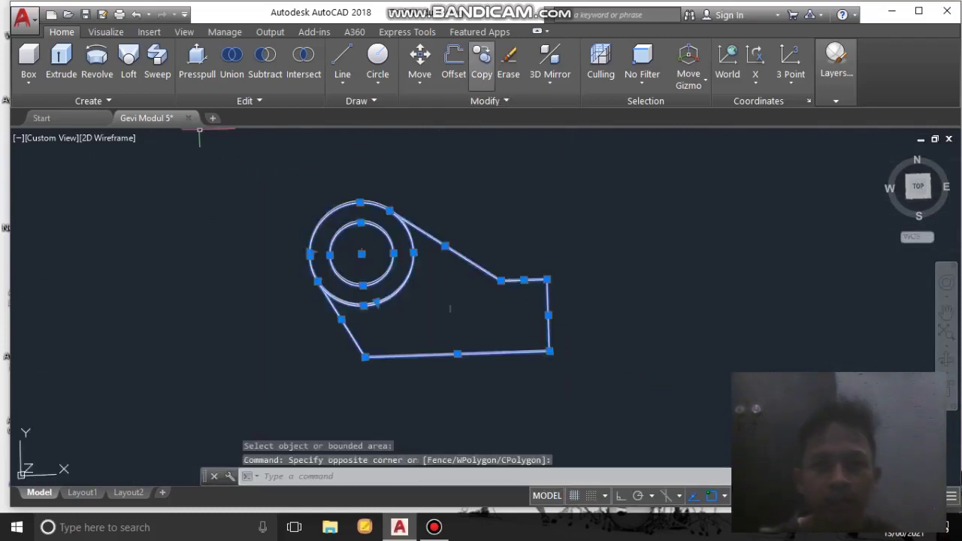
pyautogui.click(482, 62)
pyautogui.moveTo(638, 282); pyautogui.dragTo(347, 246, button='middle')
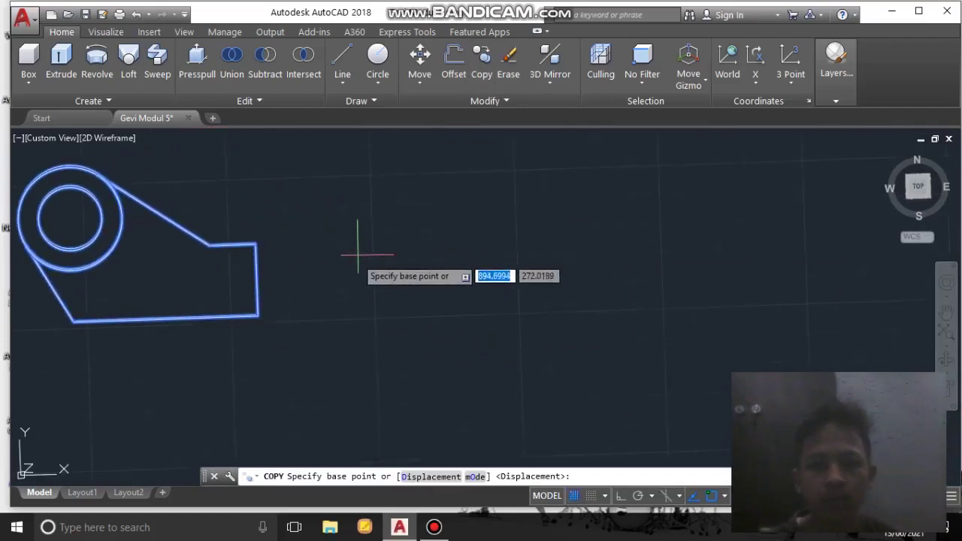
pyautogui.click(336, 261)
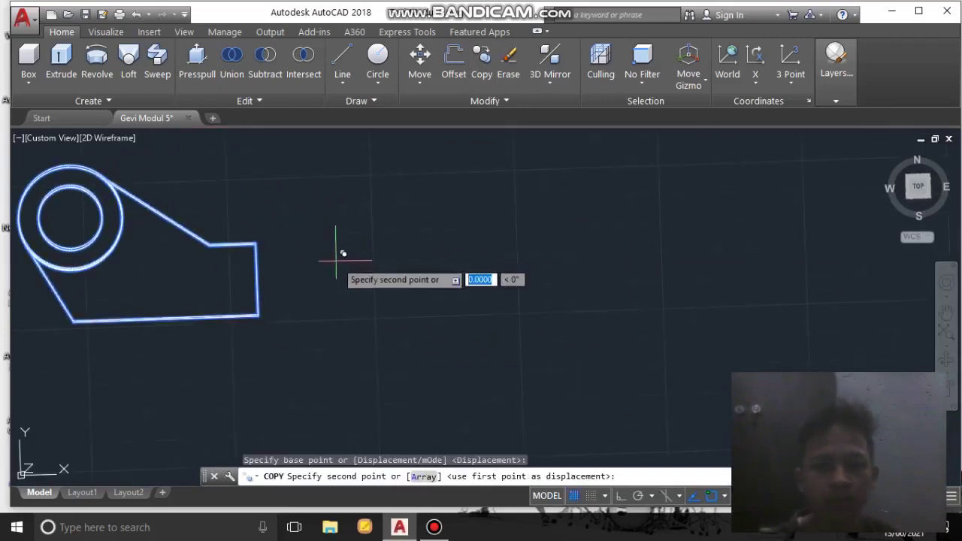
pyautogui.click(663, 246)
pyautogui.press('Escape')
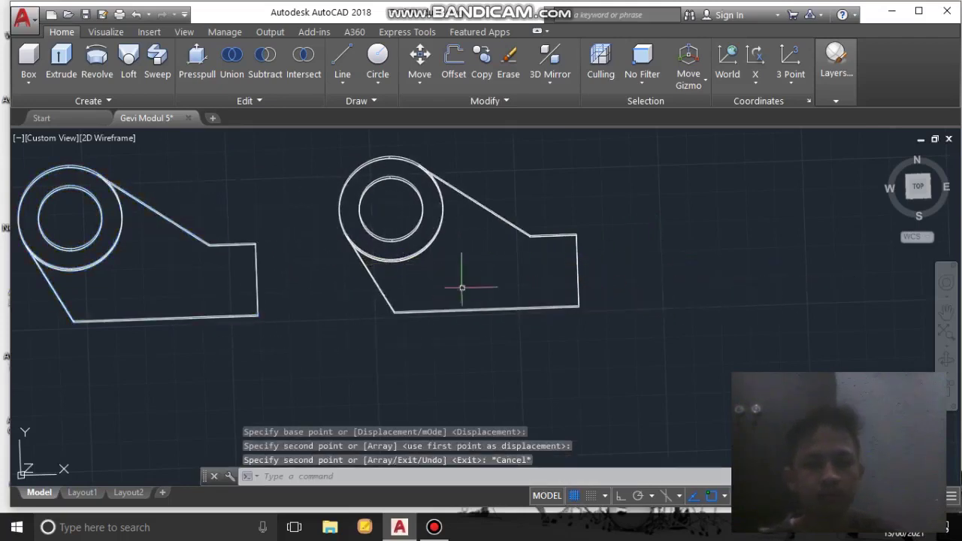
pyautogui.keyDown('shift'); pyautogui.moveTo(369, 347); pyautogui.dragTo(359, 299, button='middle'); pyautogui.keyUp('shift')
pyautogui.scroll(-6, 269, 248)
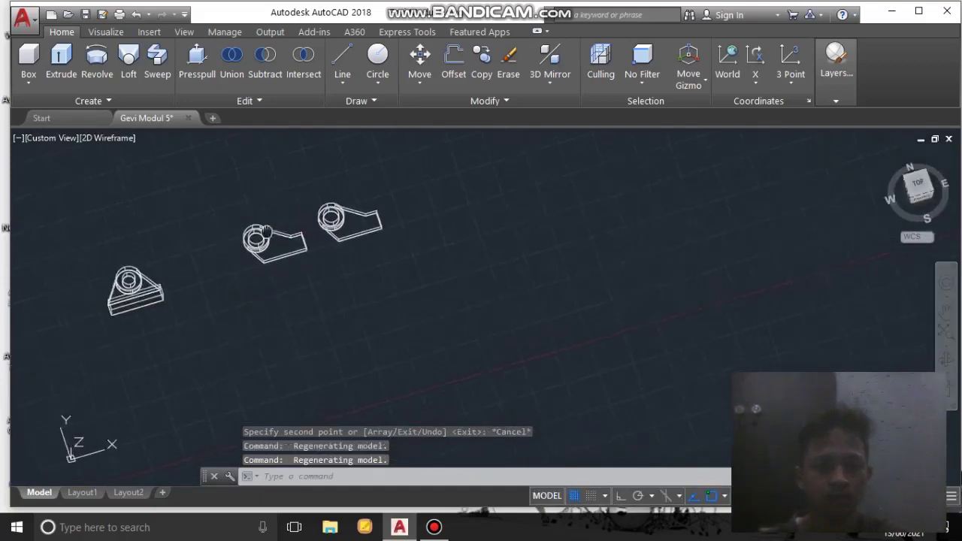
# Examine the fork-shaped bracket, the block and ring boss part, and the two web and ring parts from several angles.
pyautogui.scroll(3, 356, 285)
pyautogui.keyDown('shift'); pyautogui.moveTo(357, 297); pyautogui.dragTo(372, 273, button='middle'); pyautogui.keyUp('shift')
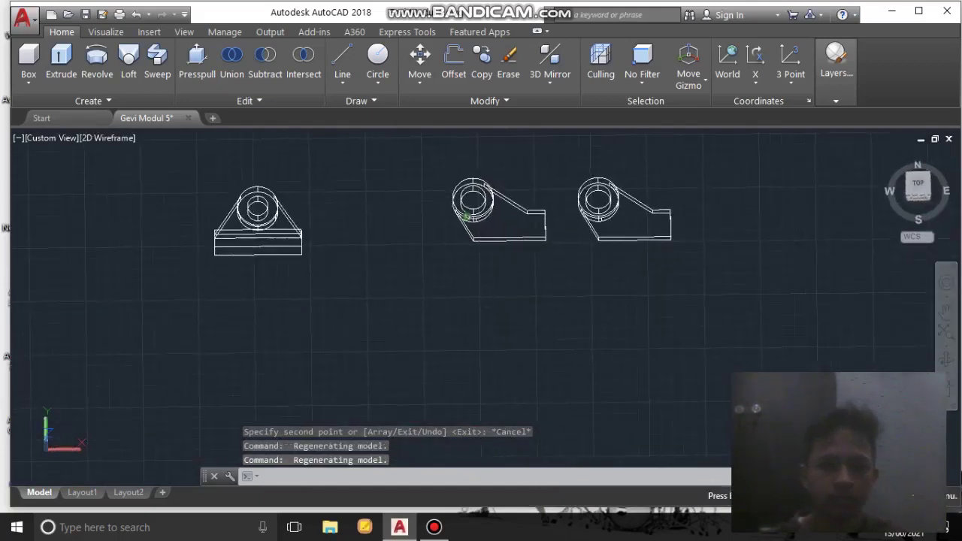
pyautogui.scroll(4, 372, 273)
pyautogui.scroll(-5, 388, 300)
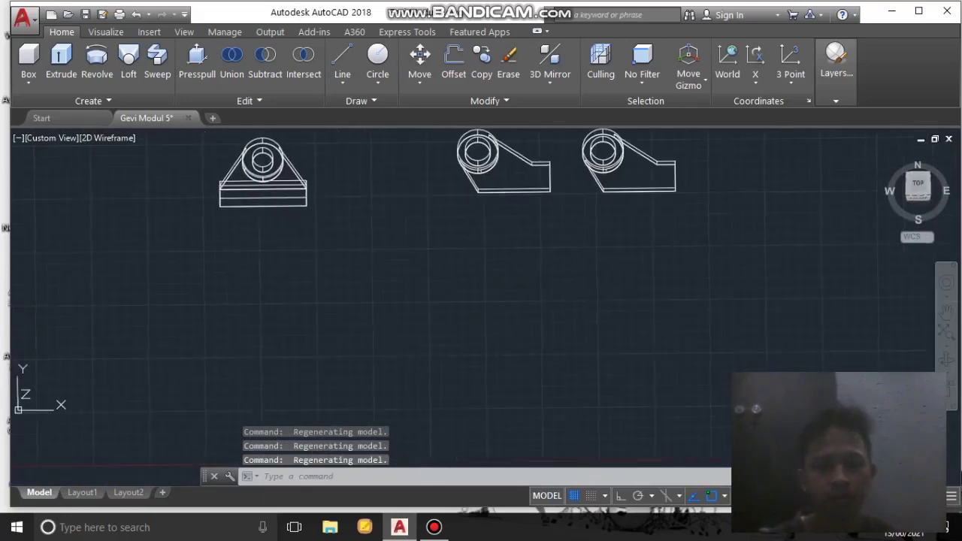
pyautogui.moveTo(391, 257)
pyautogui.mouseDown(button='middle')
pyautogui.moveTo(402, 207)
pyautogui.moveTo(418, 253)
pyautogui.moveTo(510, 341)
pyautogui.mouseUp(button='middle')
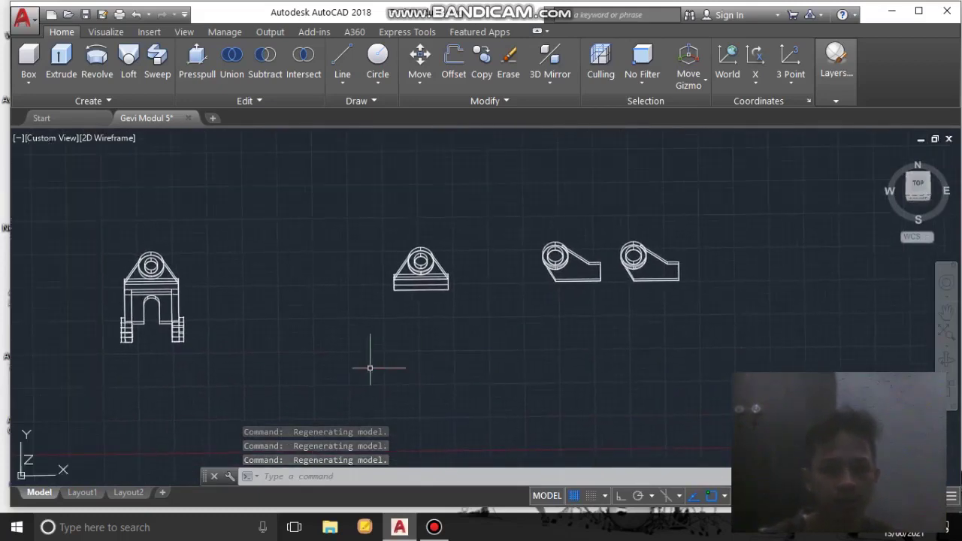
pyautogui.moveTo(221, 280); pyautogui.dragTo(288, 280, button='middle')
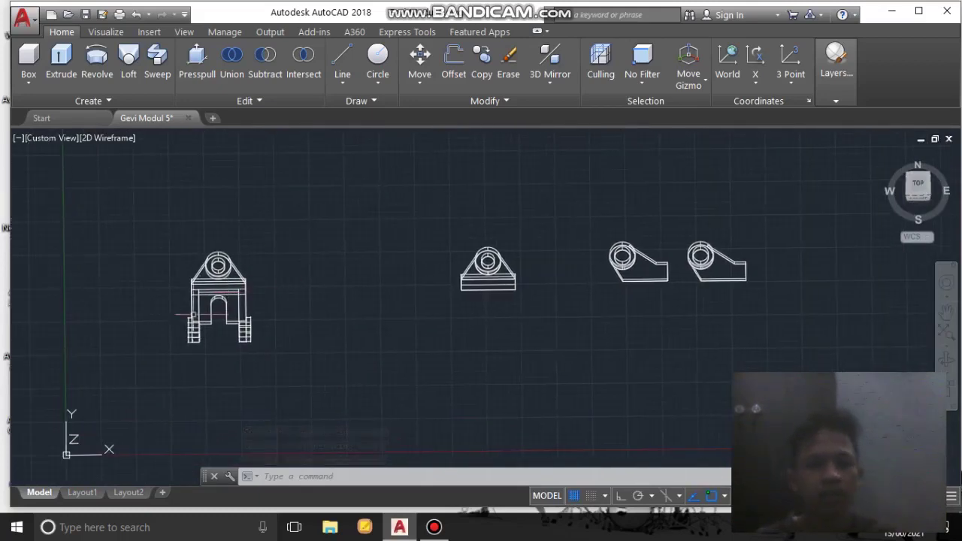
pyautogui.moveTo(213, 326)
pyautogui.mouseDown(button='middle')
pyautogui.moveTo(214, 288)
pyautogui.moveTo(281, 256)
pyautogui.moveTo(306, 317)
pyautogui.moveTo(298, 276)
pyautogui.mouseUp(button='middle')
pyautogui.scroll(6, 299, 307)
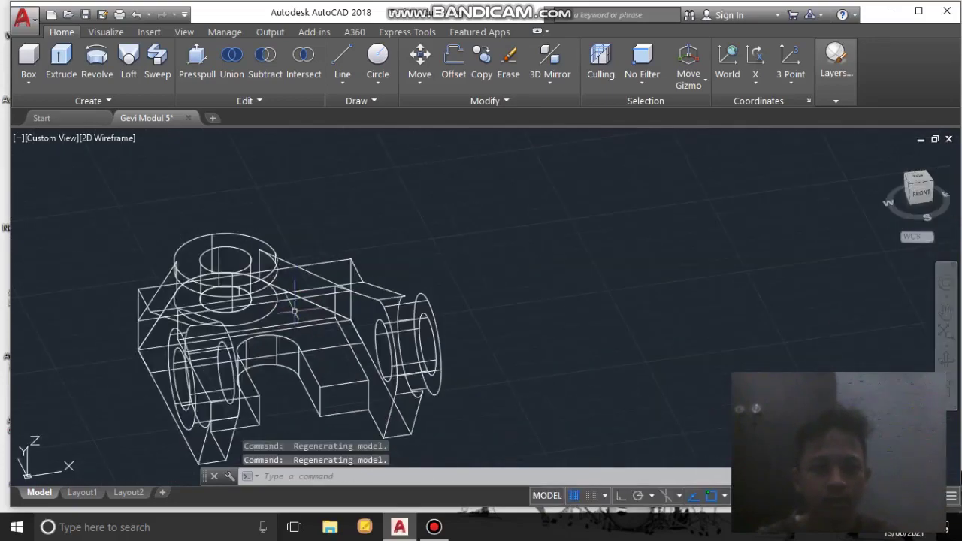
pyautogui.moveTo(353, 347); pyautogui.dragTo(365, 273, button='middle')
pyautogui.scroll(3, 331, 304)
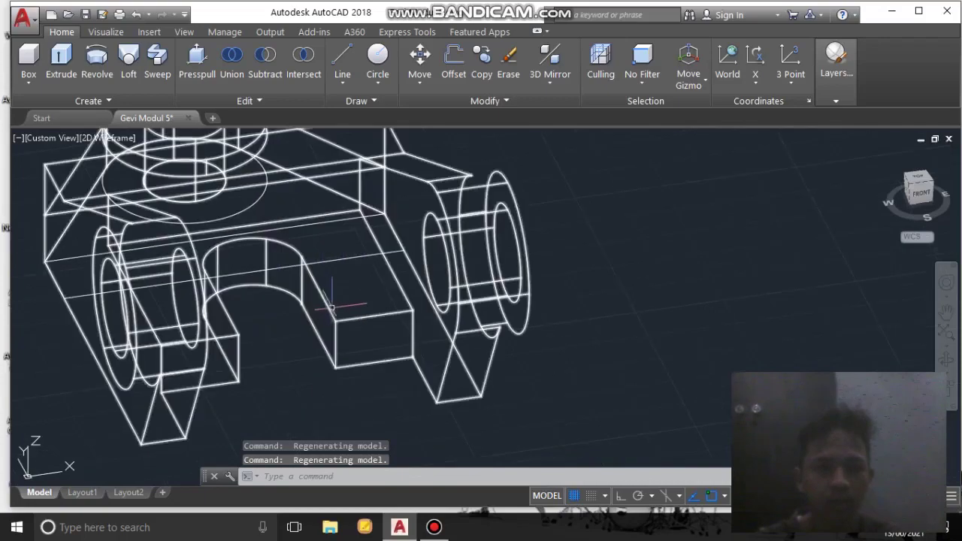
pyautogui.keyDown('shift'); pyautogui.moveTo(237, 179); pyautogui.dragTo(252, 271, button='middle'); pyautogui.keyUp('shift')
pyautogui.moveTo(333, 375); pyautogui.dragTo(350, 215, button='middle')
pyautogui.keyDown('shift'); pyautogui.moveTo(271, 215); pyautogui.dragTo(225, 254, button='middle'); pyautogui.keyUp('shift')
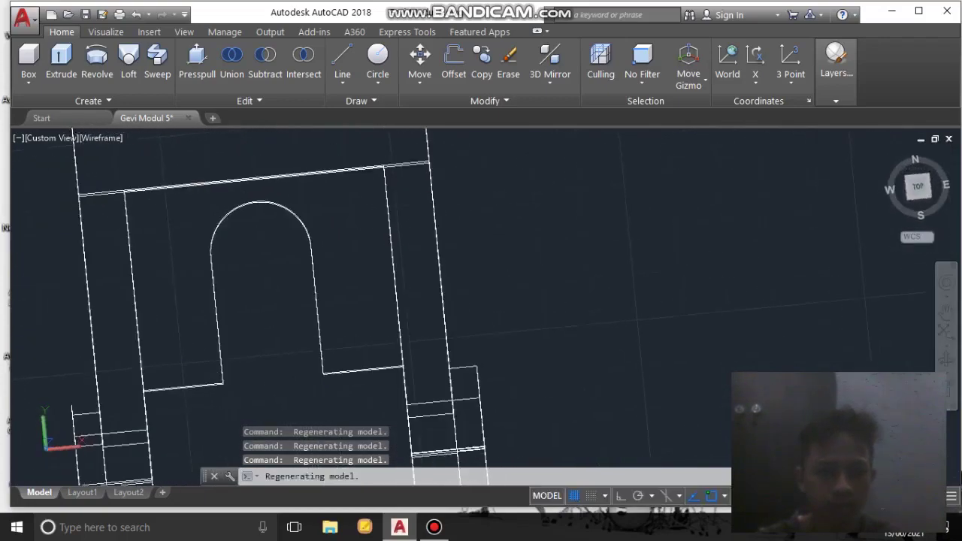
pyautogui.scroll(-3, 436, 285)
pyautogui.scroll(-2, 562, 290)
pyautogui.moveTo(563, 290); pyautogui.dragTo(326, 273, button='middle')
pyautogui.scroll(-2, 360, 188)
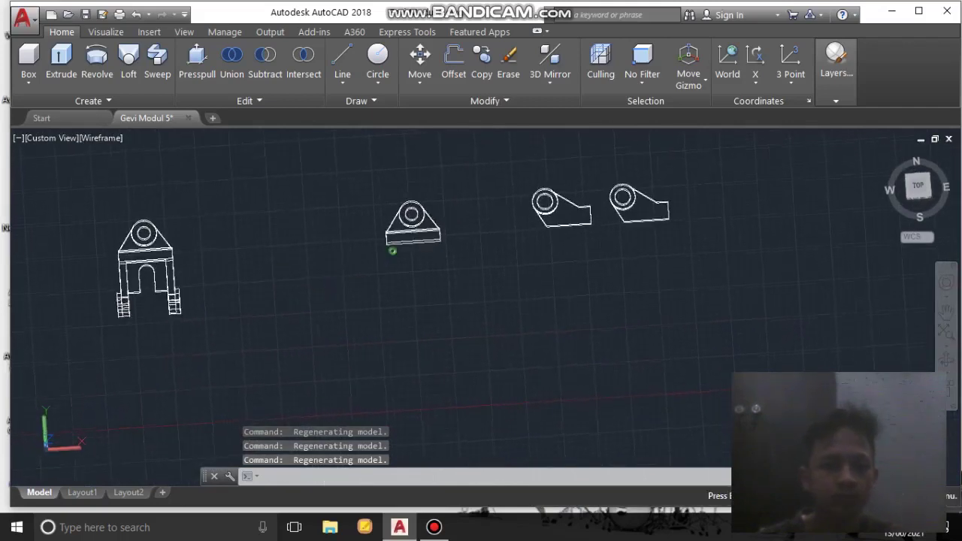
pyautogui.scroll(4, 129, 263)
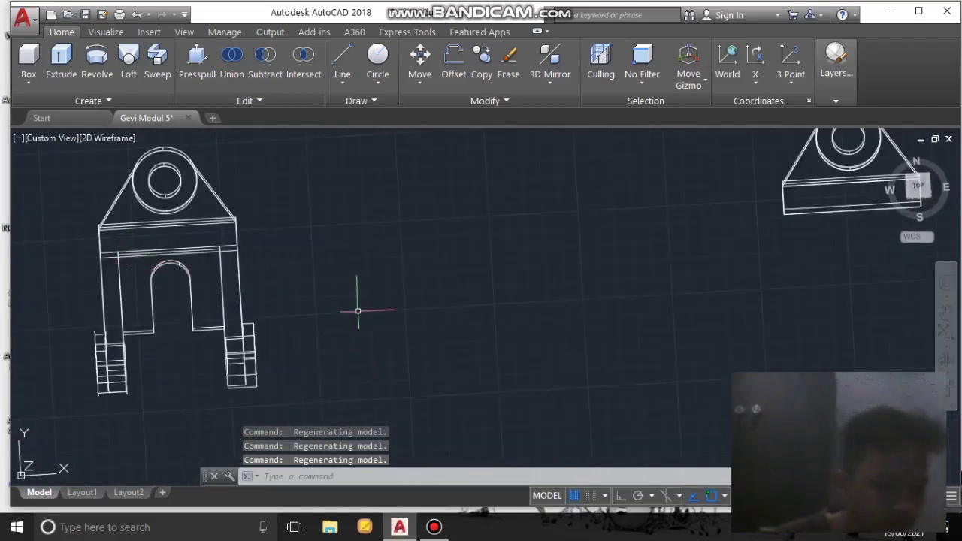
# Start a line in the empty area below the existing parts with orthogonal mode on.
pyautogui.scroll(-2, 436, 358)
pyautogui.moveTo(459, 369); pyautogui.dragTo(314, 306, button='middle')
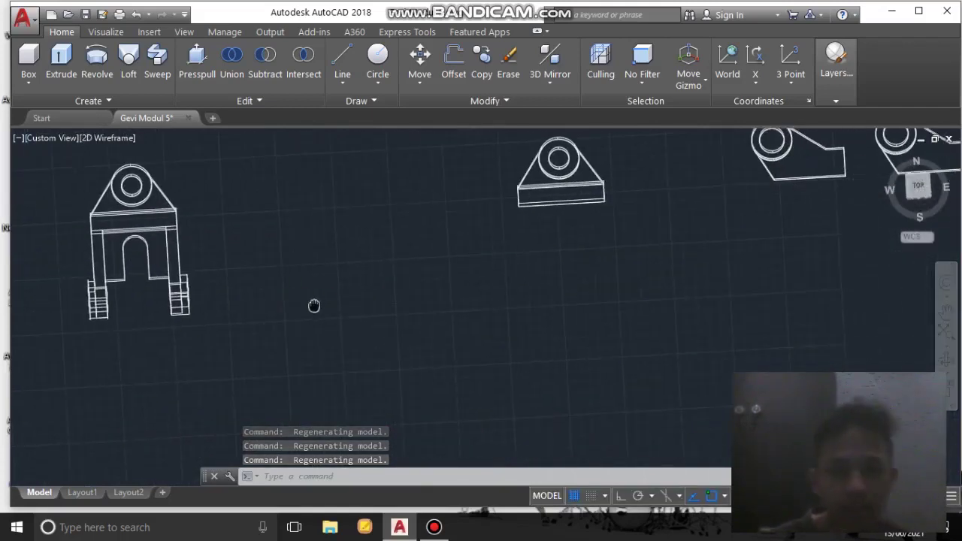
pyautogui.click(342, 60)
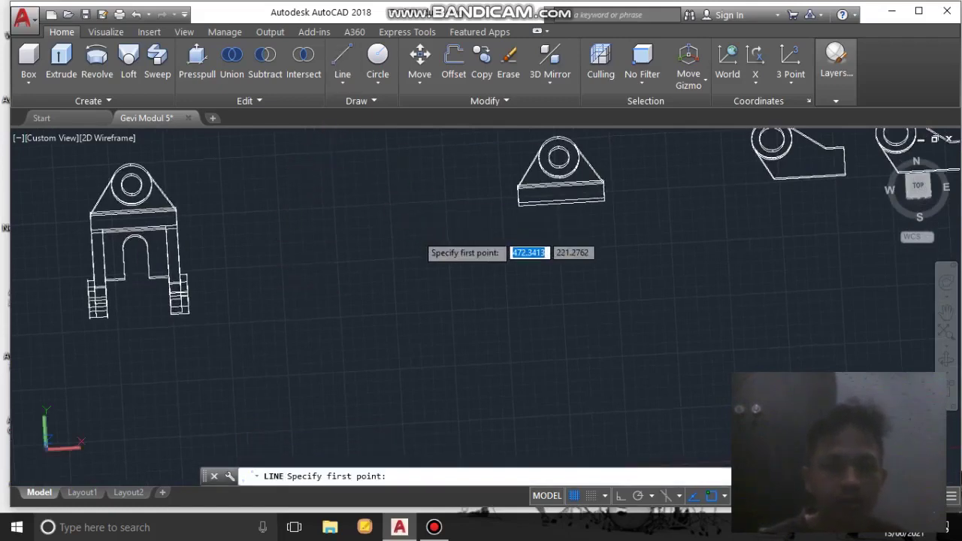
pyautogui.scroll(-1, 459, 248)
pyautogui.keyDown('shift'); pyautogui.moveTo(640, 332); pyautogui.dragTo(348, 268, button='middle'); pyautogui.keyUp('shift')
pyautogui.click(348, 268)
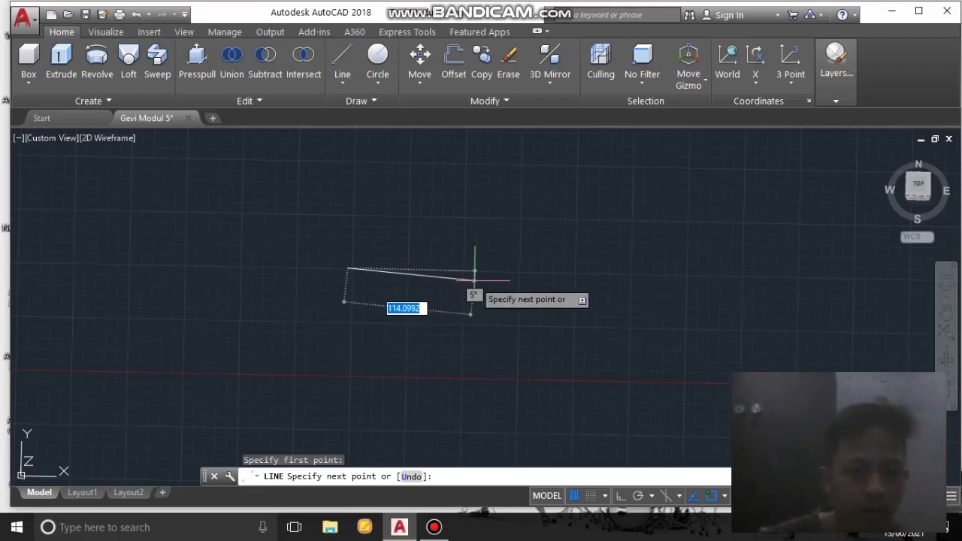
pyautogui.press('F8')
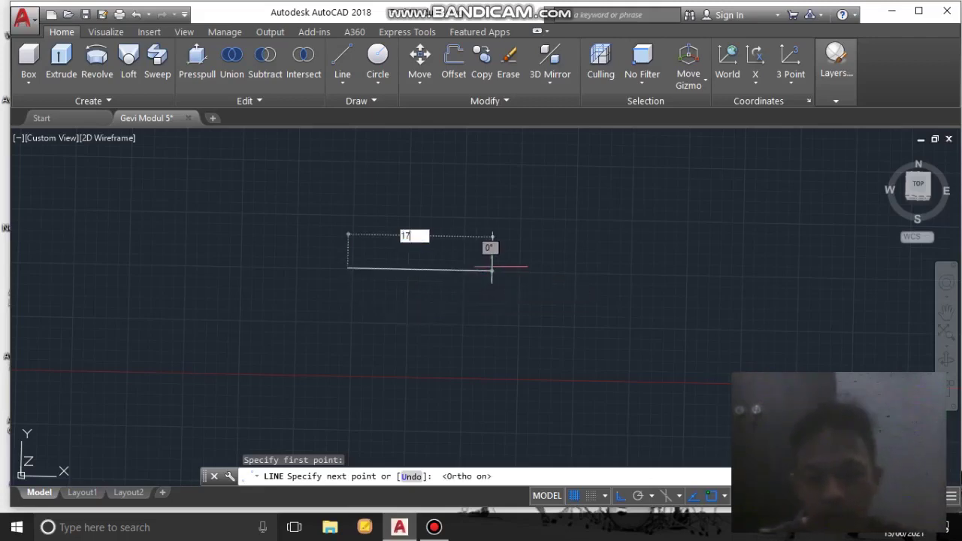
pyautogui.write('17.5')
pyautogui.press('Return')
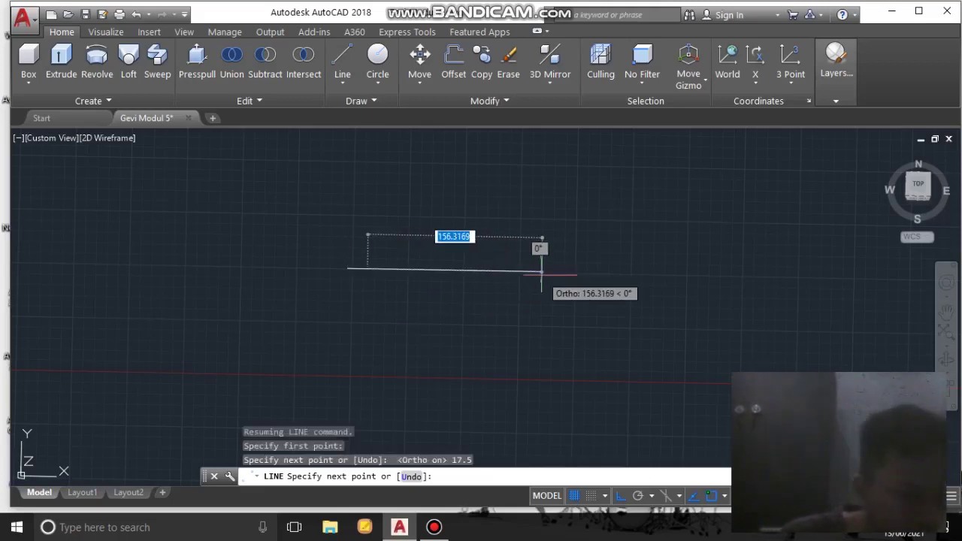
pyautogui.write('11')
pyautogui.press('Return')
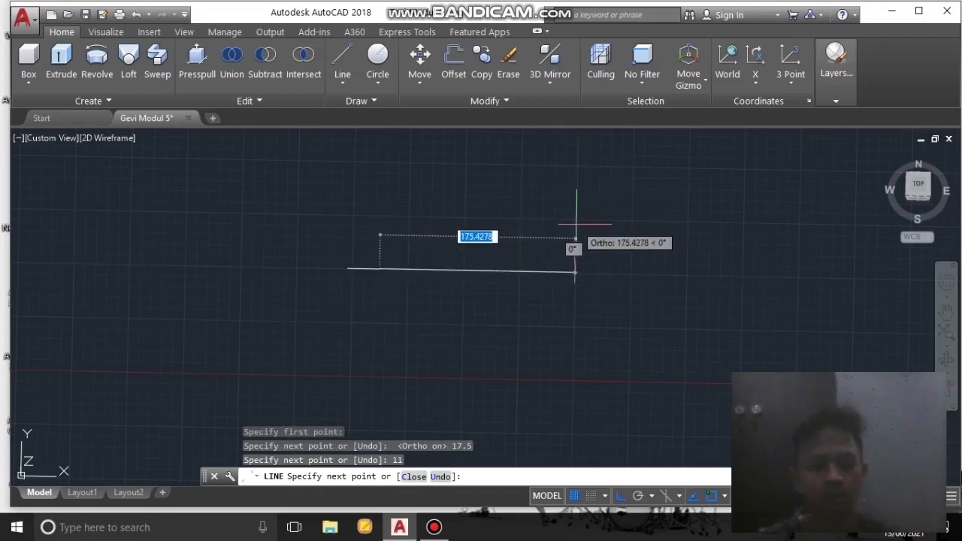
pyautogui.hotkey('ctrl', 'z')
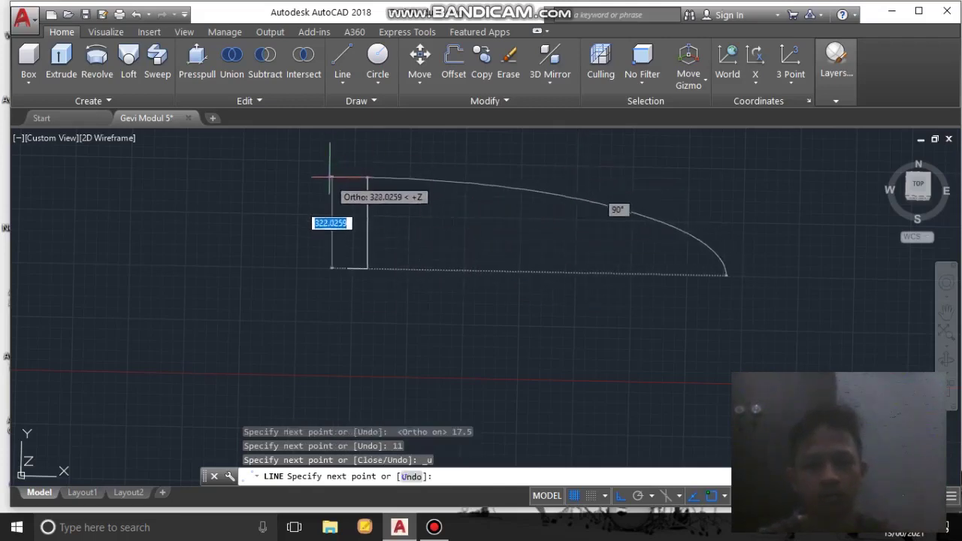
pyautogui.hotkey('ctrl', 'z')
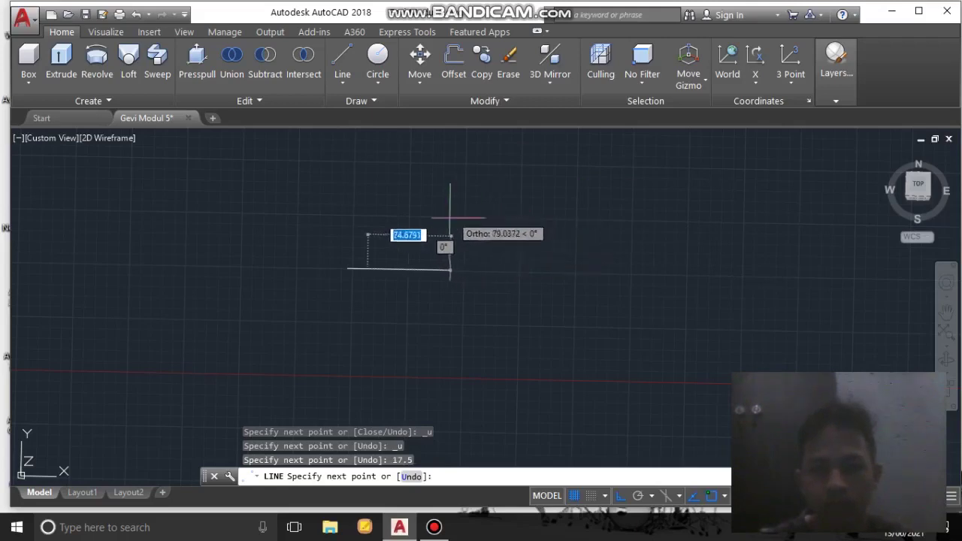
# Draw the first half of the base line along X as two consecutive segments of 17.5 and 11.
pyautogui.scroll(8, 391, 254)
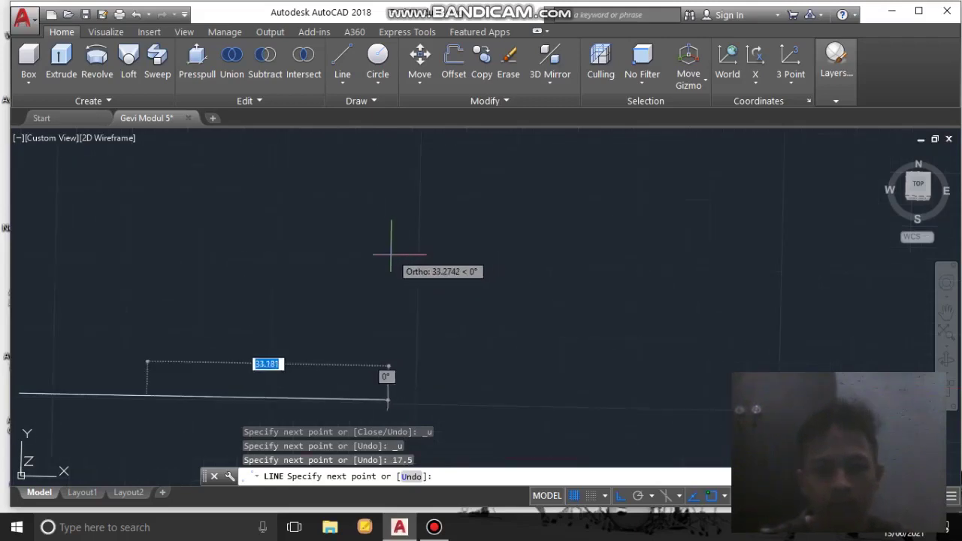
pyautogui.scroll(-5, 391, 254)
pyautogui.scroll(5, 391, 254)
pyautogui.scroll(-2, 391, 189)
pyautogui.moveTo(390, 189); pyautogui.dragTo(489, 286, button='middle')
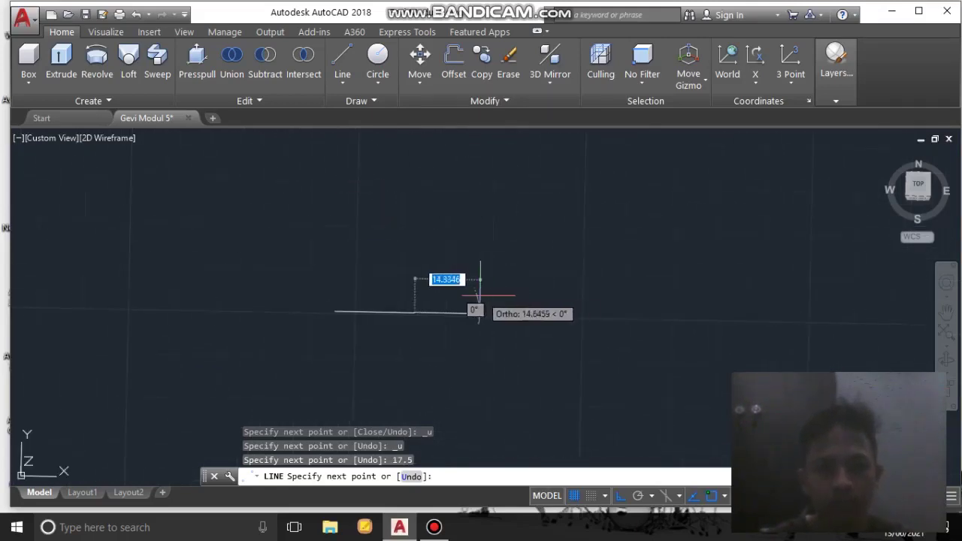
pyautogui.scroll(4, 483, 295)
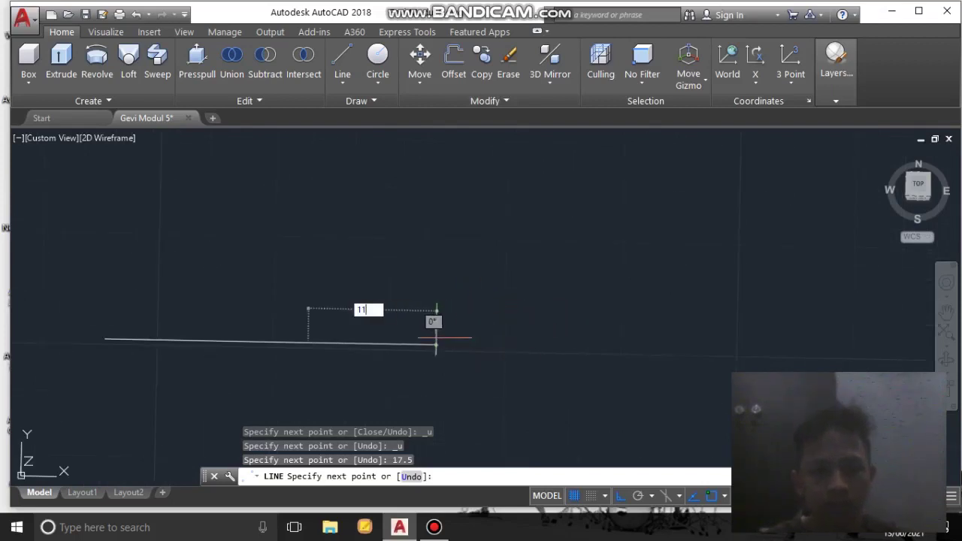
pyautogui.press('Return')
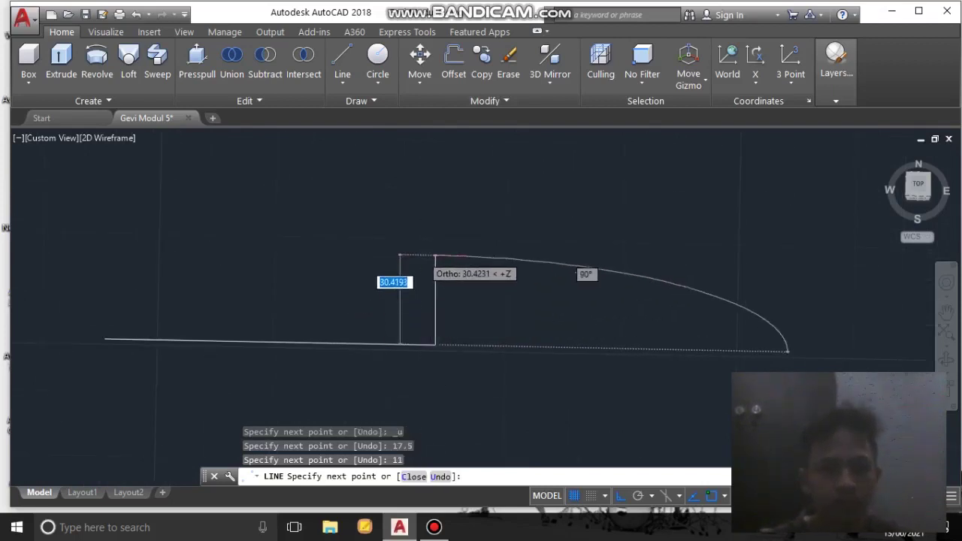
# Draw a 28 long vertical segment along Y from the end of the base line and end the line command.
pyautogui.moveTo(439, 275)
pyautogui.mouseDown(button='middle')
pyautogui.moveTo(432, 401)
pyautogui.moveTo(443, 473)
pyautogui.mouseUp(button='middle')
pyautogui.scroll(-4, 432, 271)
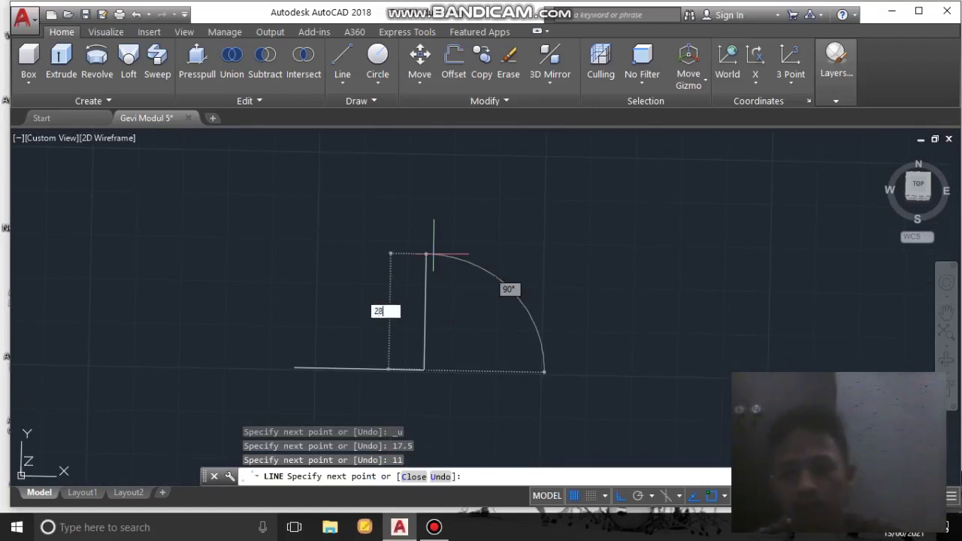
pyautogui.press('Return')
pyautogui.press('Escape')
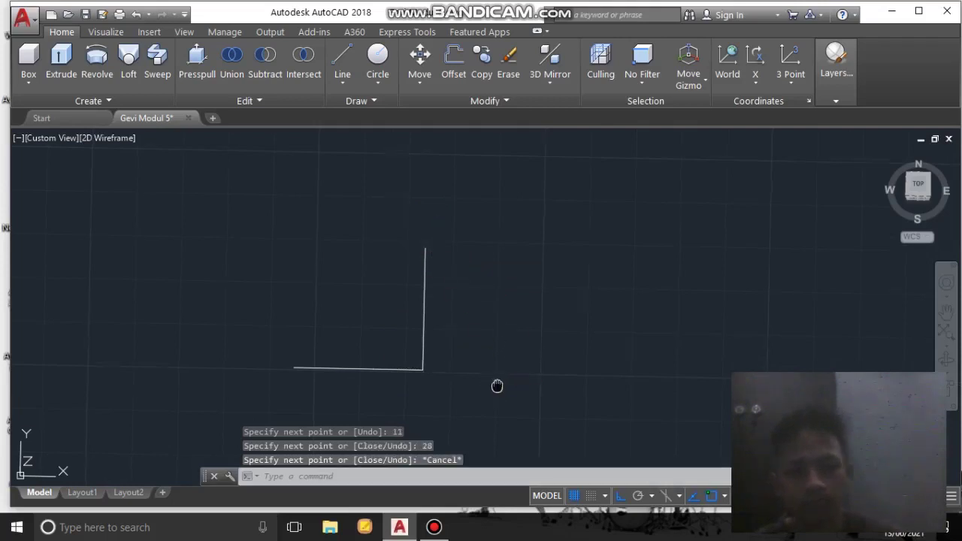
# Extend the base line from the foot of the vertical line along X with segments of 11 and 17.5.
pyautogui.moveTo(497, 386); pyautogui.dragTo(482, 358, button='middle')
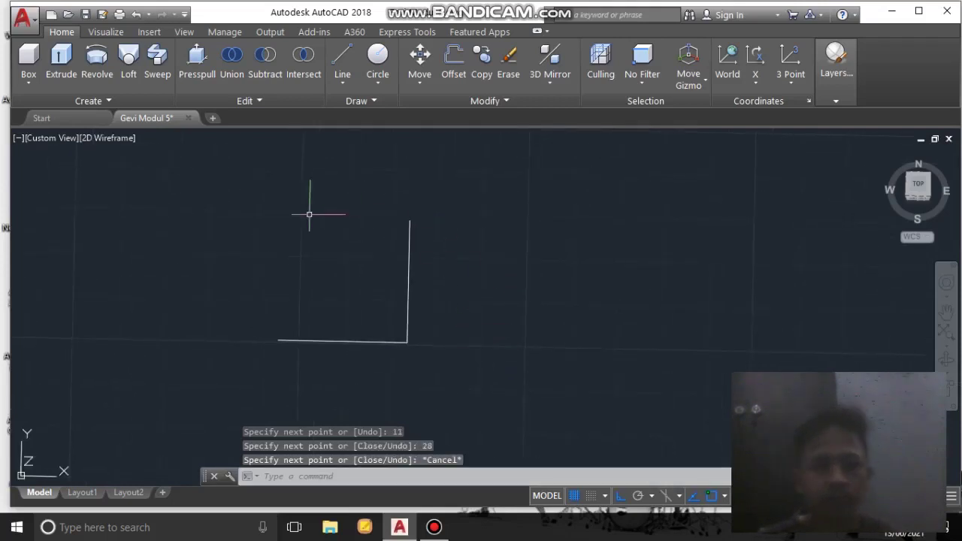
pyautogui.click(407, 342)
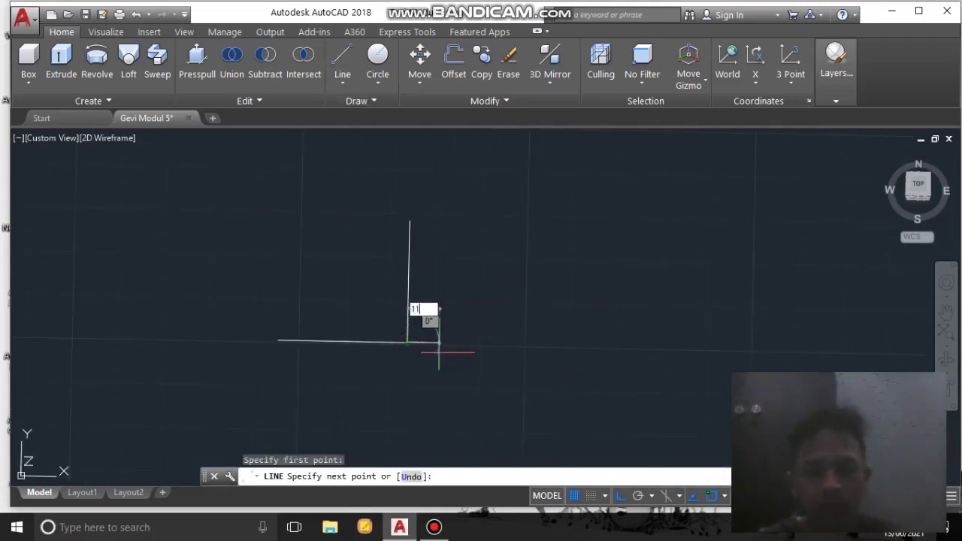
pyautogui.press('Return')
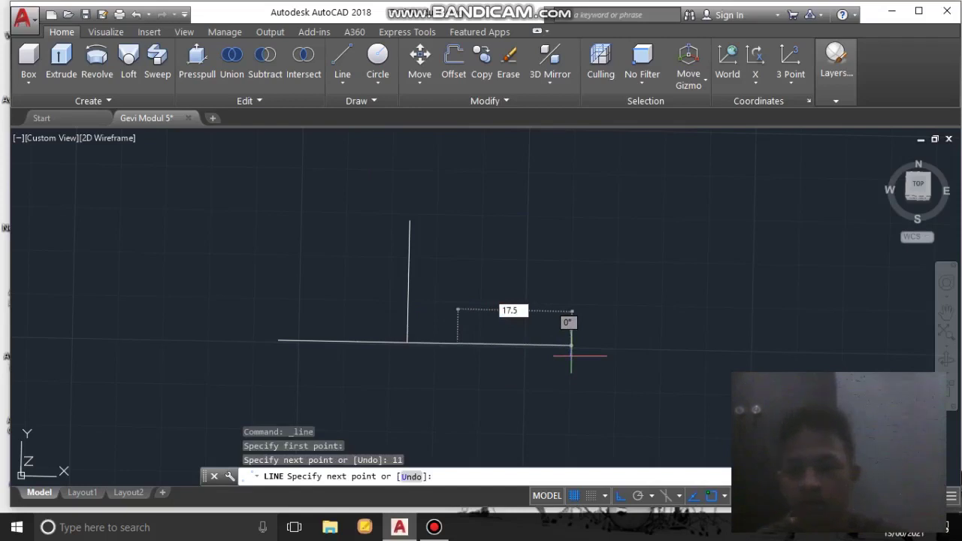
pyautogui.press('Return')
pyautogui.press('Escape')
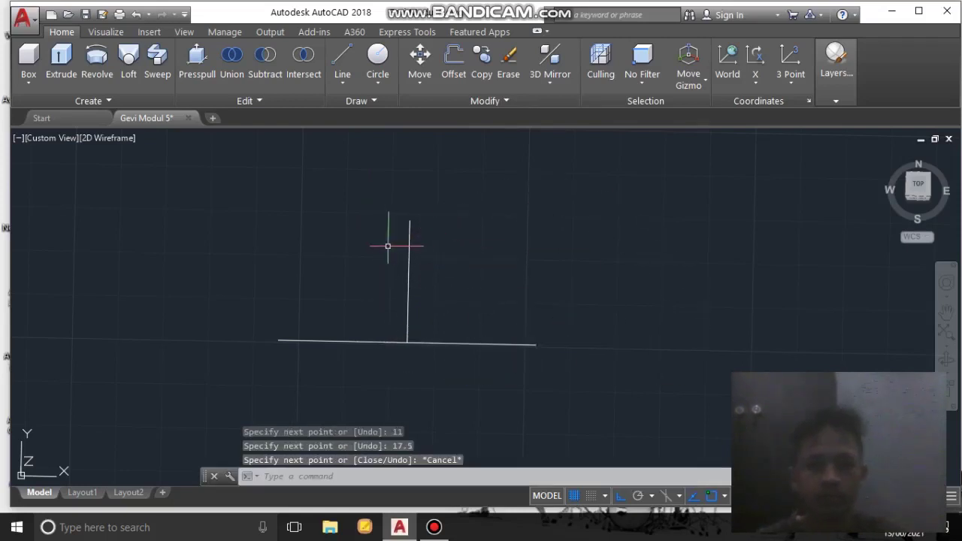
# Draw a circle of radius 11 centred on the upper end of the vertical line.
pyautogui.moveTo(414, 301); pyautogui.dragTo(397, 279, button='middle')
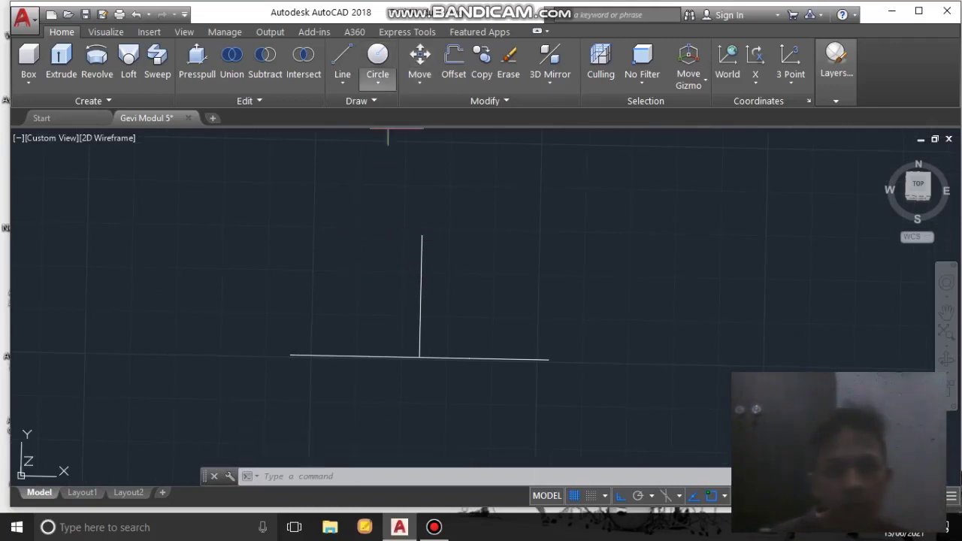
pyautogui.click(377, 55)
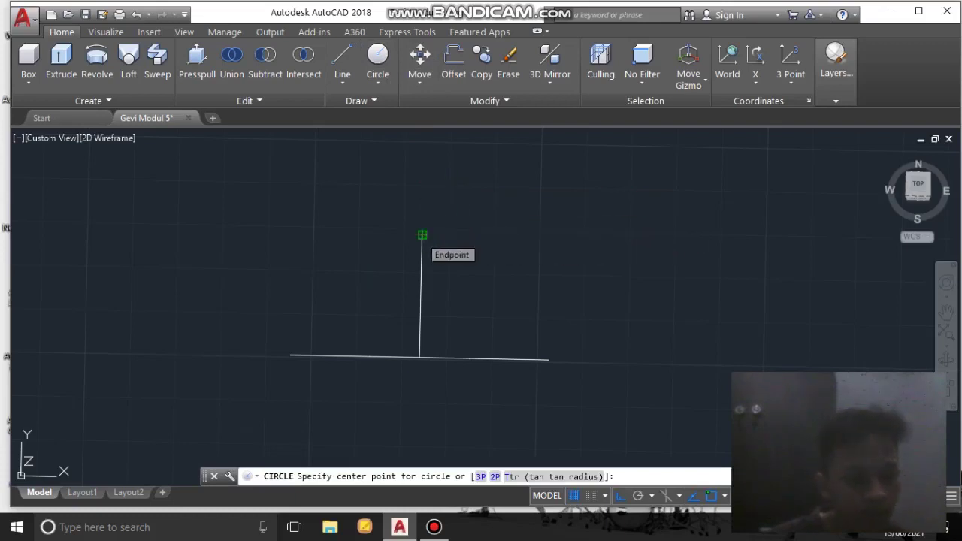
pyautogui.click(423, 234)
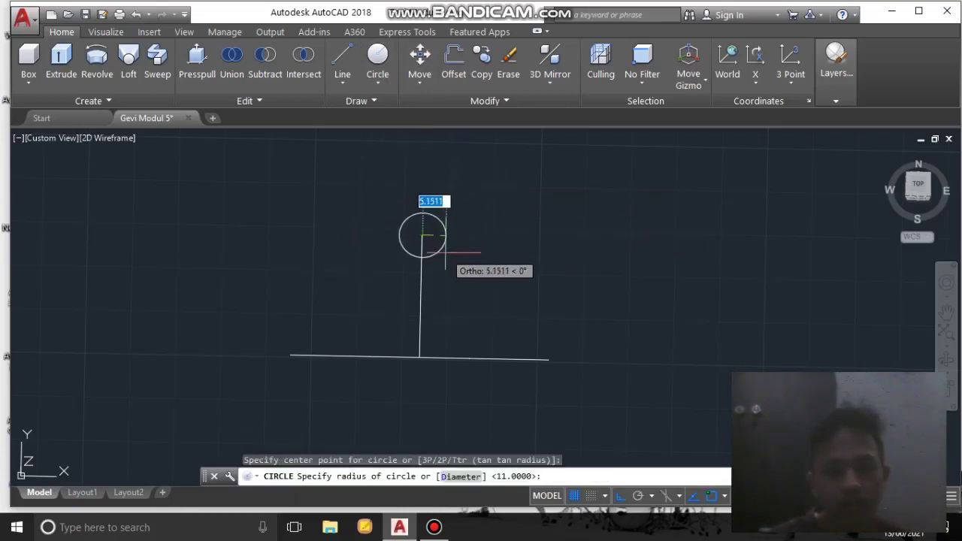
pyautogui.write('11')
pyautogui.press('Return')
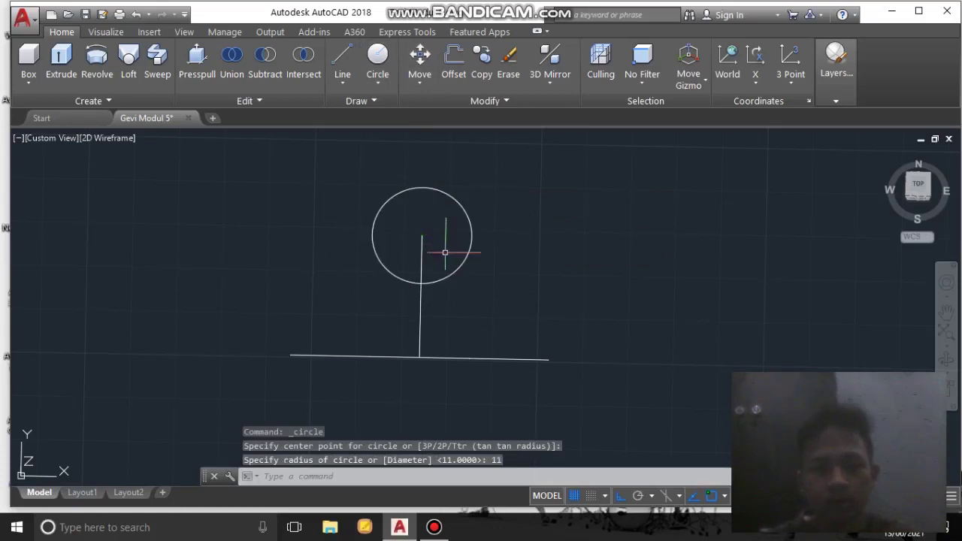
# Draw a 44 long line upward along Y from the left end of the base line.
pyautogui.scroll(-2, 313, 266)
pyautogui.moveTo(313, 266)
pyautogui.mouseDown(button='middle')
pyautogui.moveTo(343, 296)
pyautogui.moveTo(345, 269)
pyautogui.mouseUp(button='middle')
pyautogui.scroll(2, 344, 296)
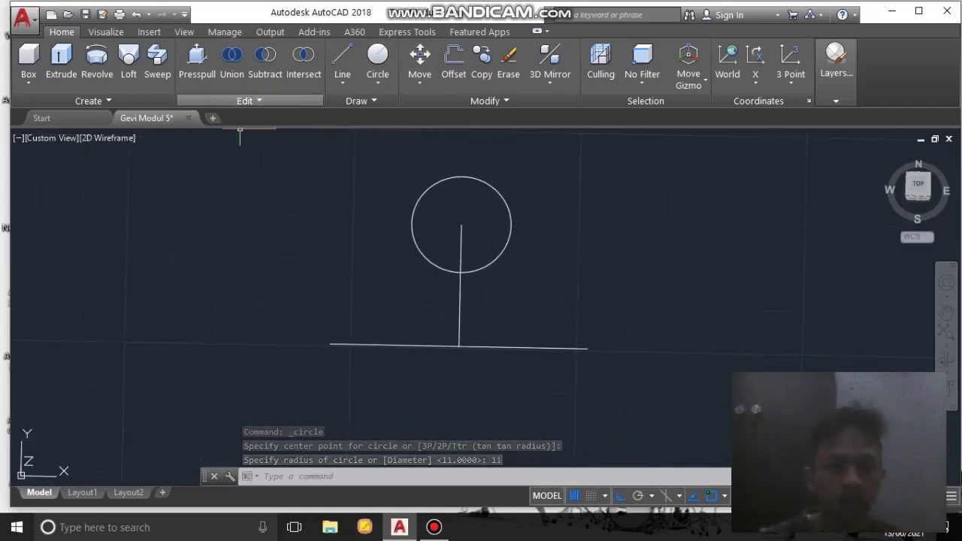
pyautogui.click(342, 57)
pyautogui.click(332, 344)
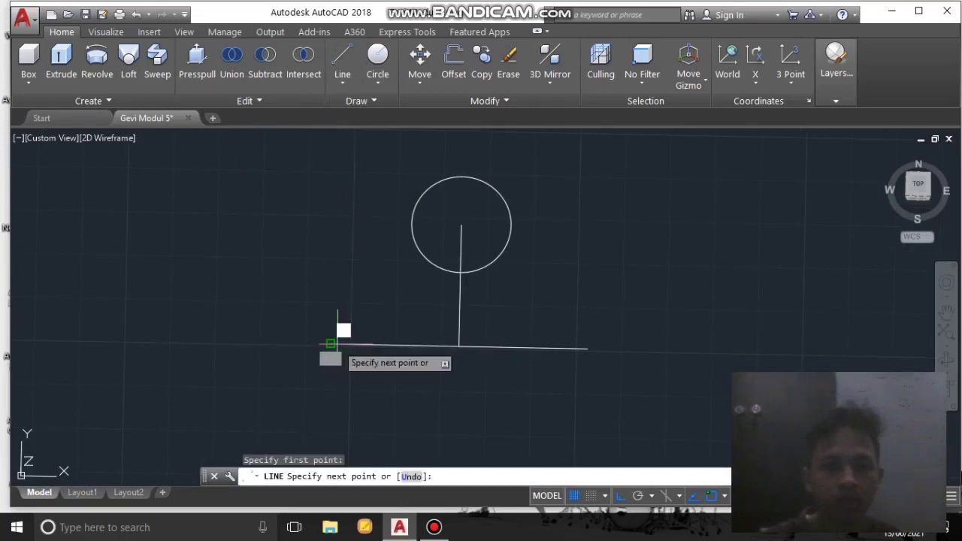
pyautogui.moveTo(333, 212); pyautogui.dragTo(348, 314, button='middle')
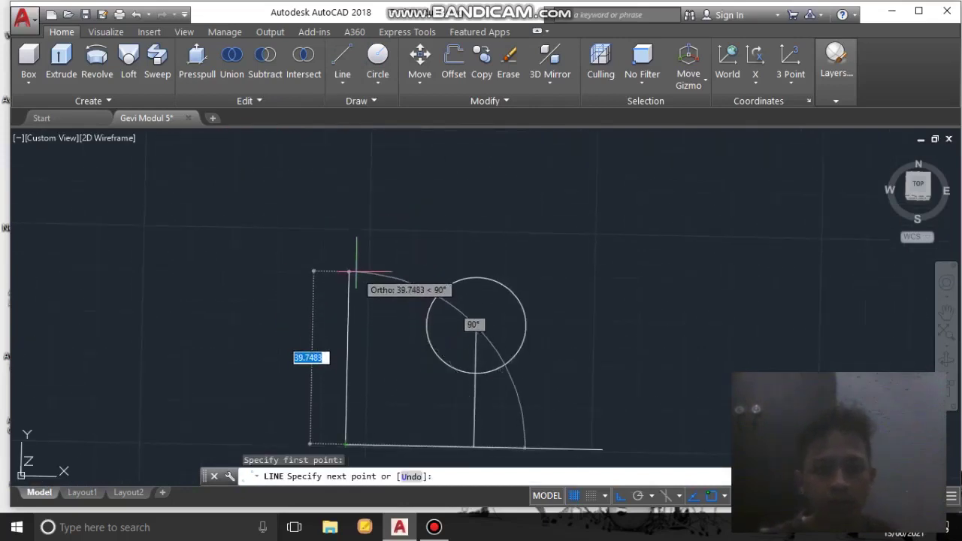
pyautogui.write('44')
pyautogui.press('Return')
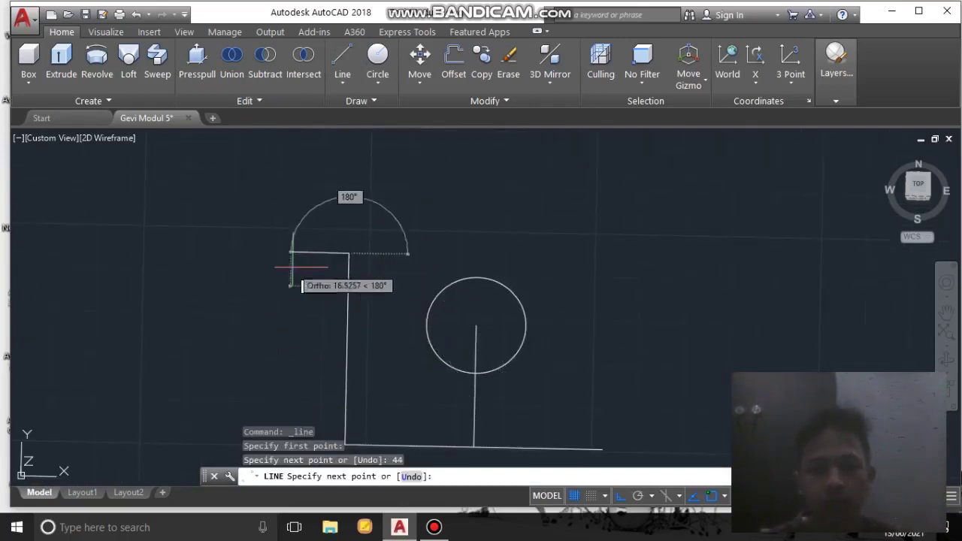
# Close the outline with a 57 long top line along X and a vertical line down to the base line's right end.
pyautogui.moveTo(575, 257); pyautogui.dragTo(565, 226, button='middle')
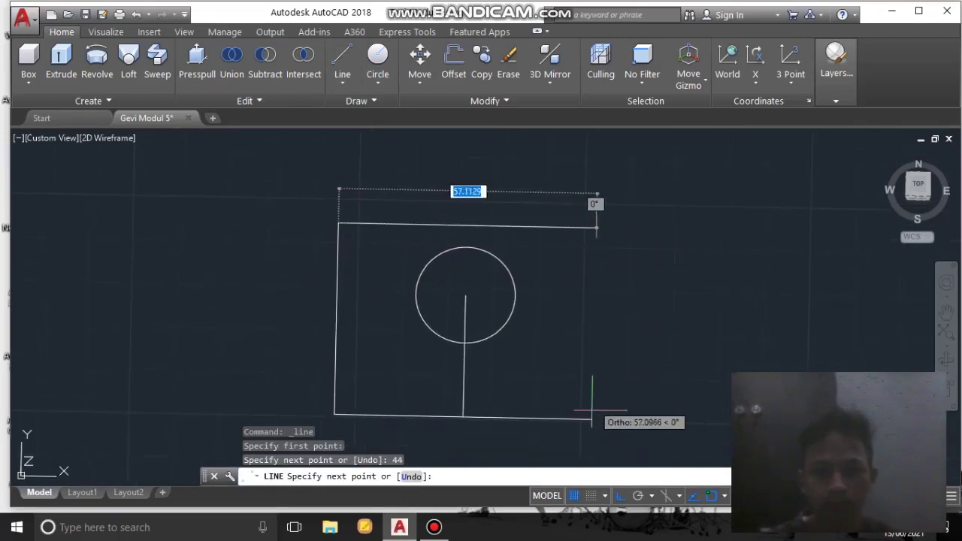
pyautogui.moveTo(592, 418)
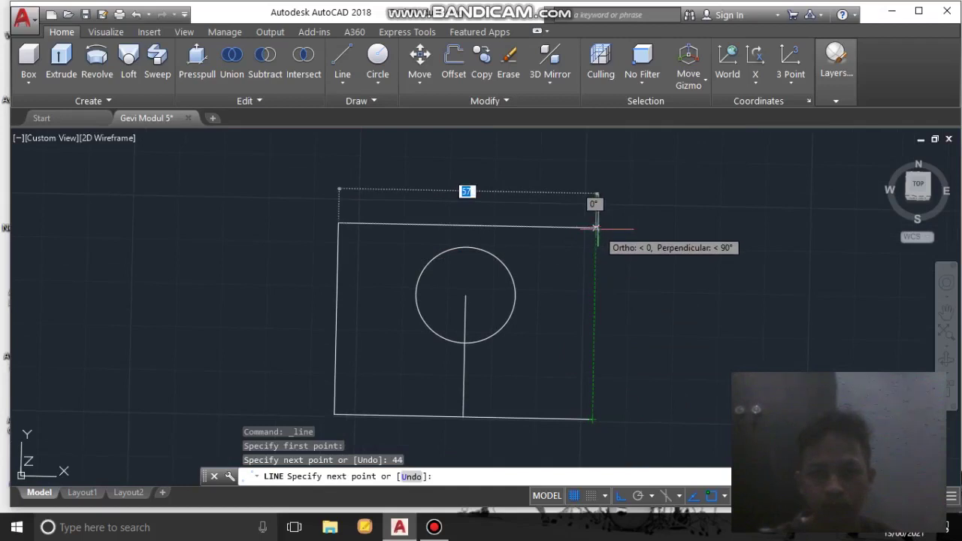
pyautogui.click(596, 227)
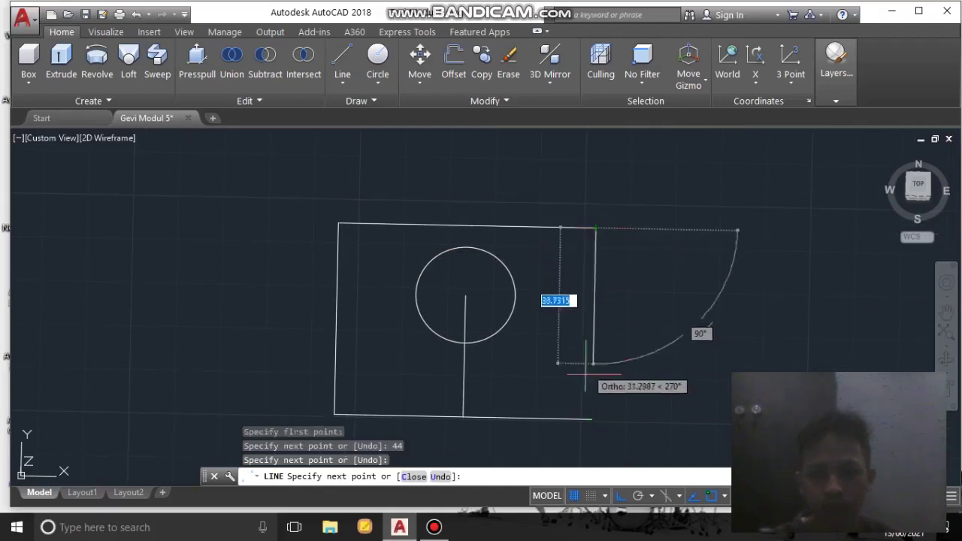
pyautogui.click(593, 419)
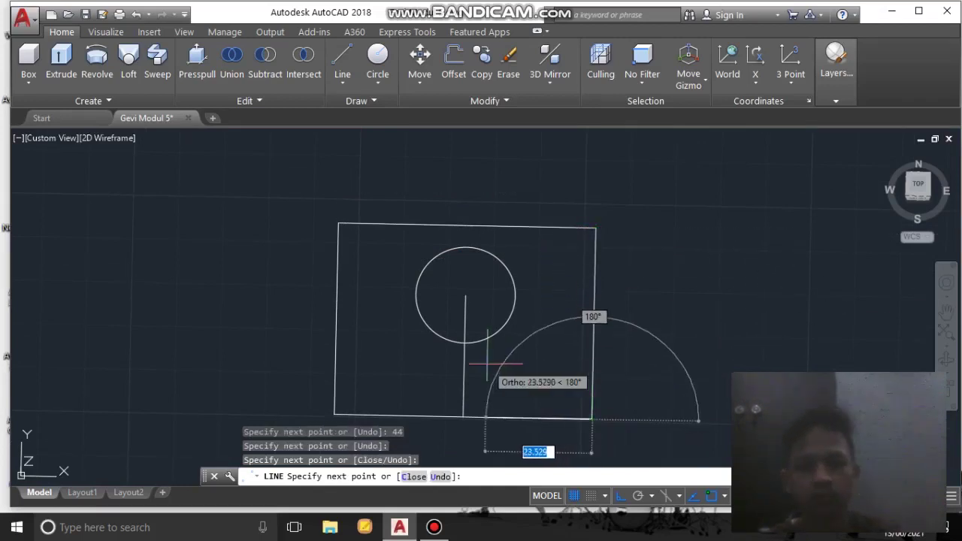
pyautogui.press('Escape')
pyautogui.moveTo(468, 296); pyautogui.dragTo(469, 269, button='middle')
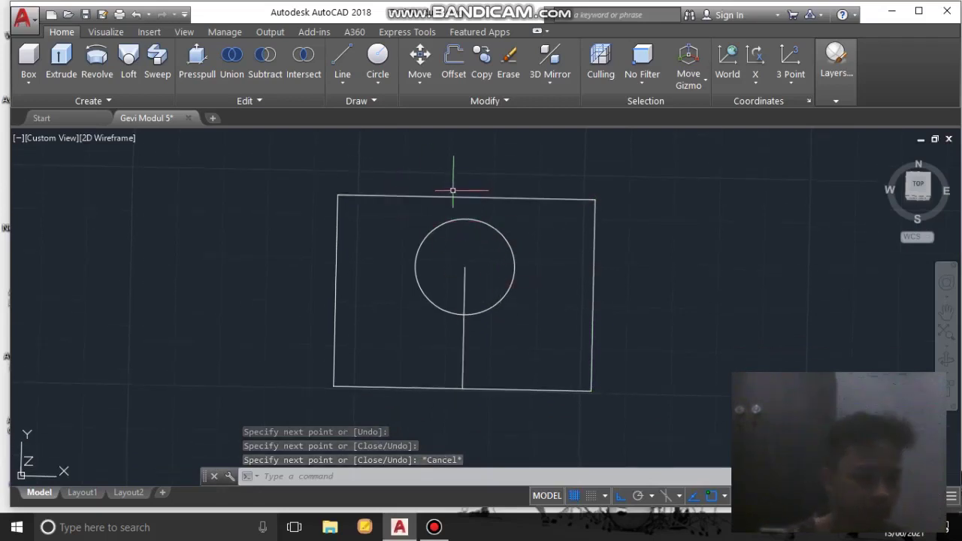
pyautogui.click(342, 84)
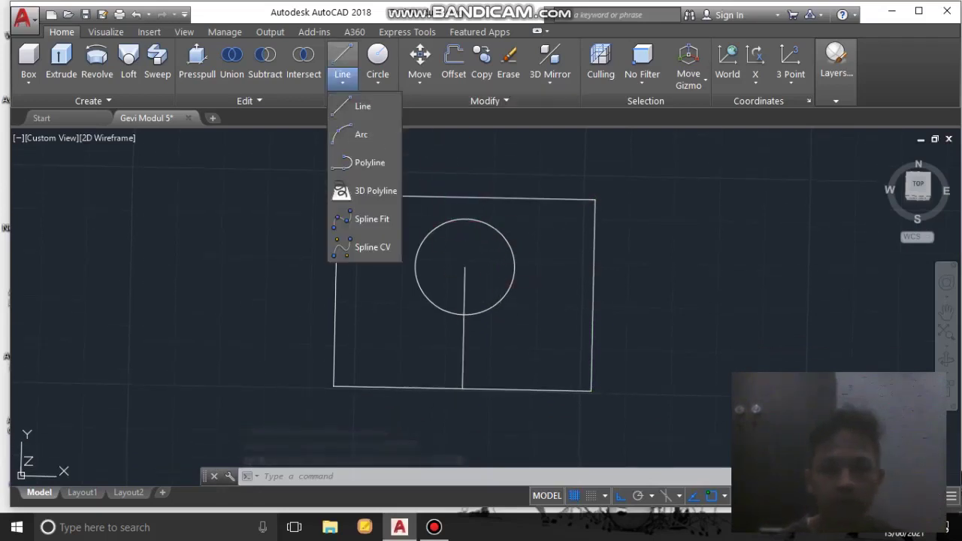
pyautogui.click(362, 106)
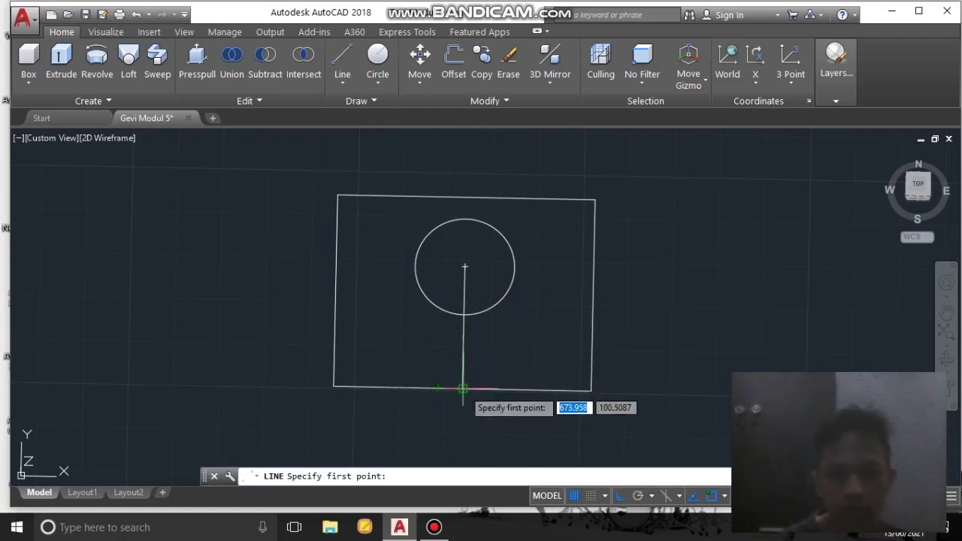
pyautogui.click(438, 390)
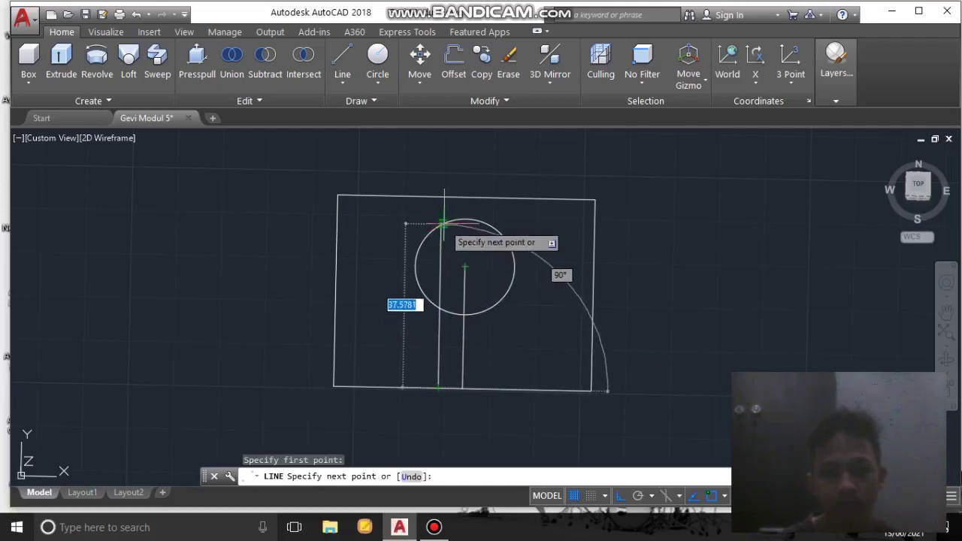
pyautogui.scroll(2, 442, 225)
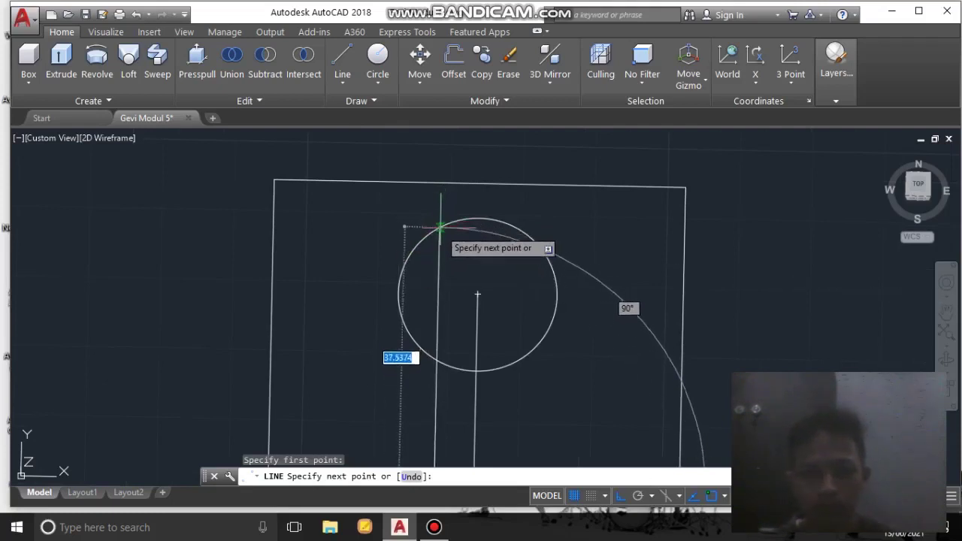
pyautogui.scroll(2, 445, 223)
pyautogui.scroll(-5, 436, 223)
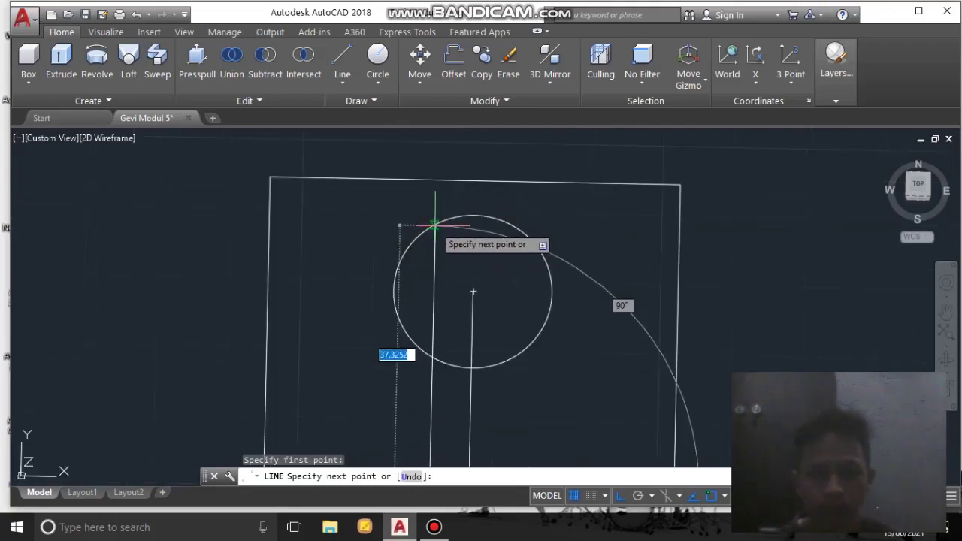
pyautogui.press('Escape')
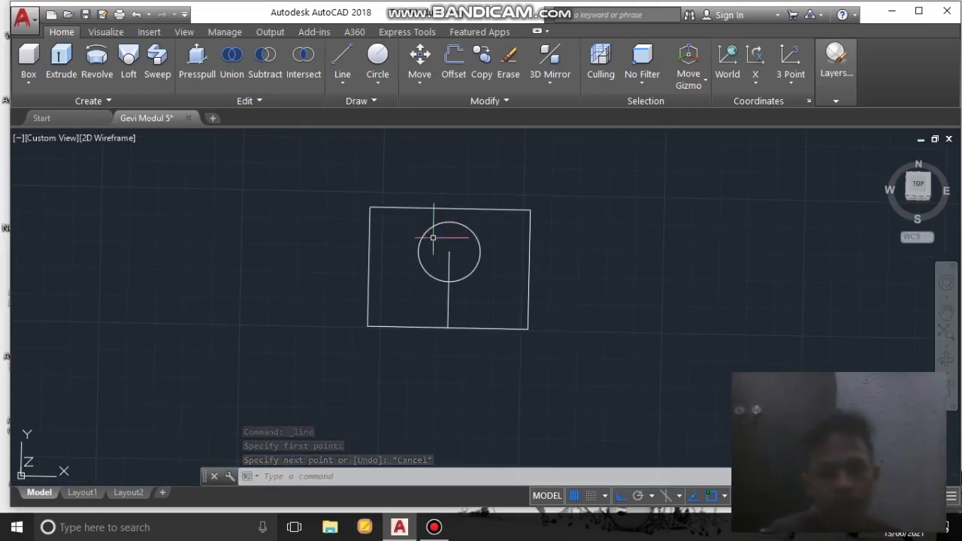
# Draw a vertical line from the midpoint of the base segment left of the centre line up to the circle's upper arc.
pyautogui.scroll(4, 433, 237)
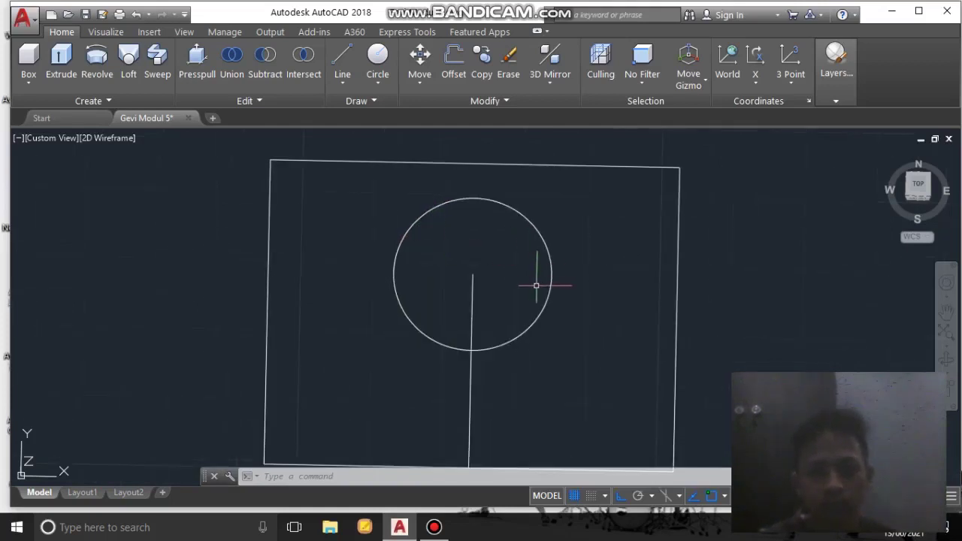
pyautogui.scroll(-2, 536, 285)
pyautogui.click(342, 60)
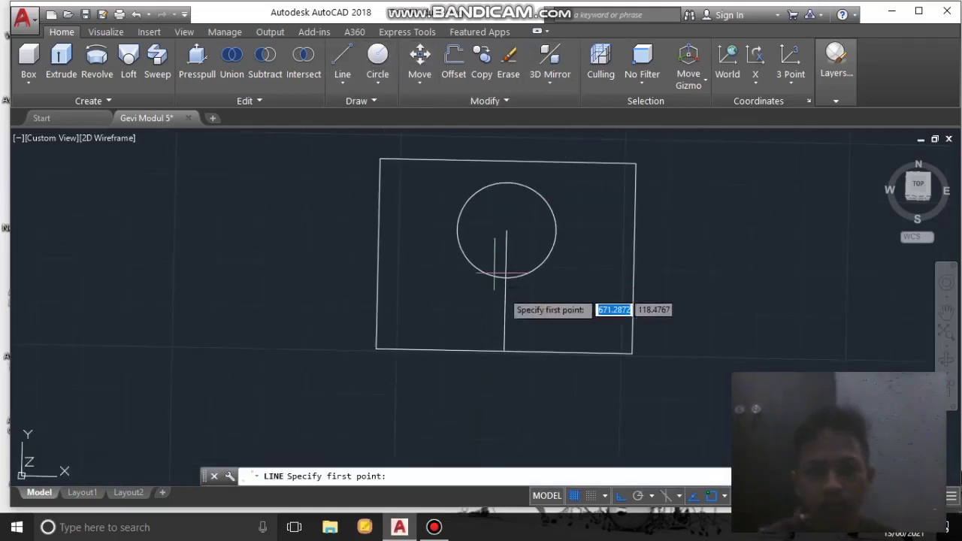
pyautogui.scroll(2, 501, 349)
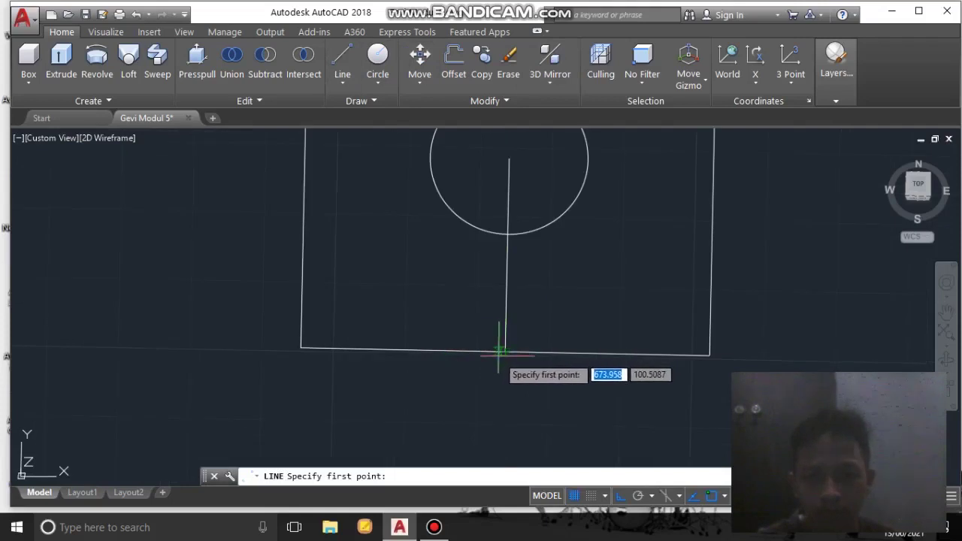
pyautogui.click(466, 352)
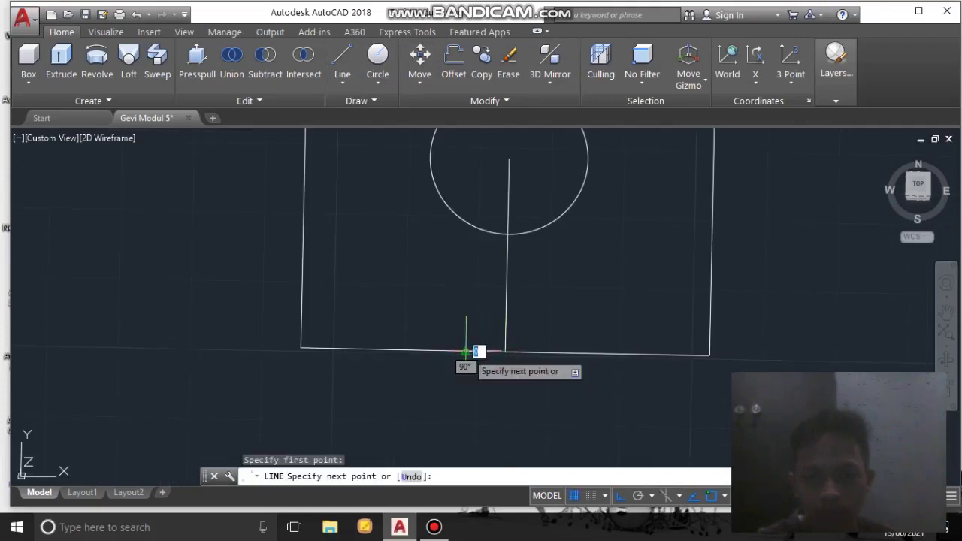
pyautogui.scroll(-3, 447, 215)
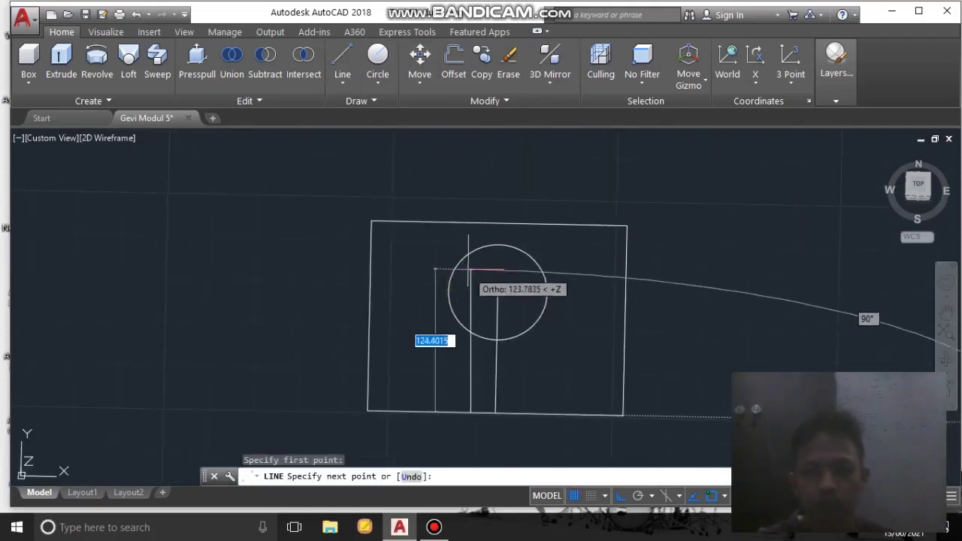
pyautogui.scroll(2, 467, 262)
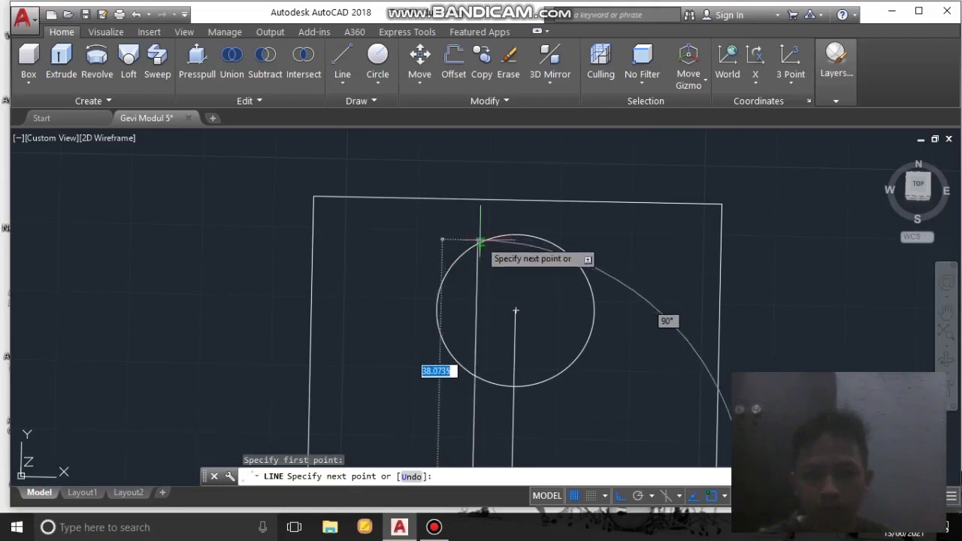
pyautogui.scroll(4, 480, 239)
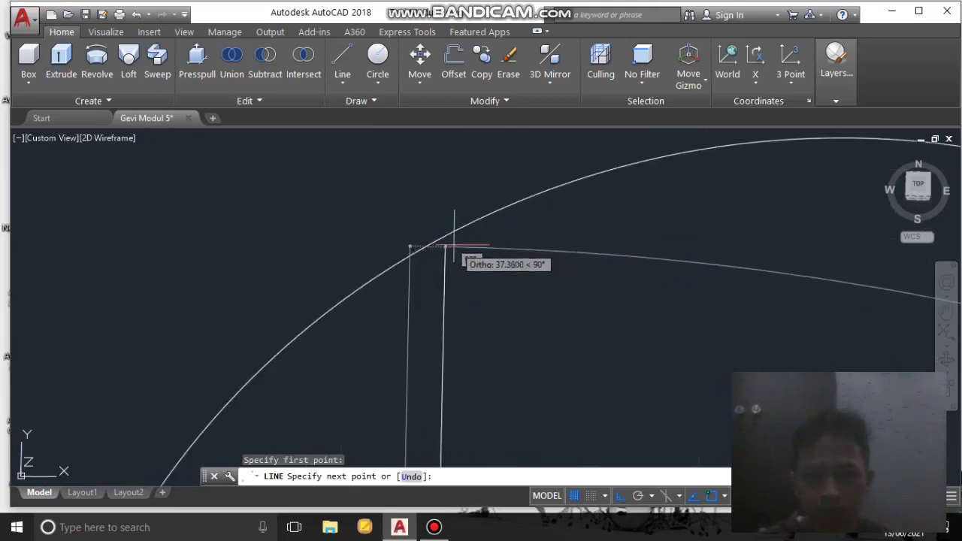
pyautogui.scroll(2, 445, 238)
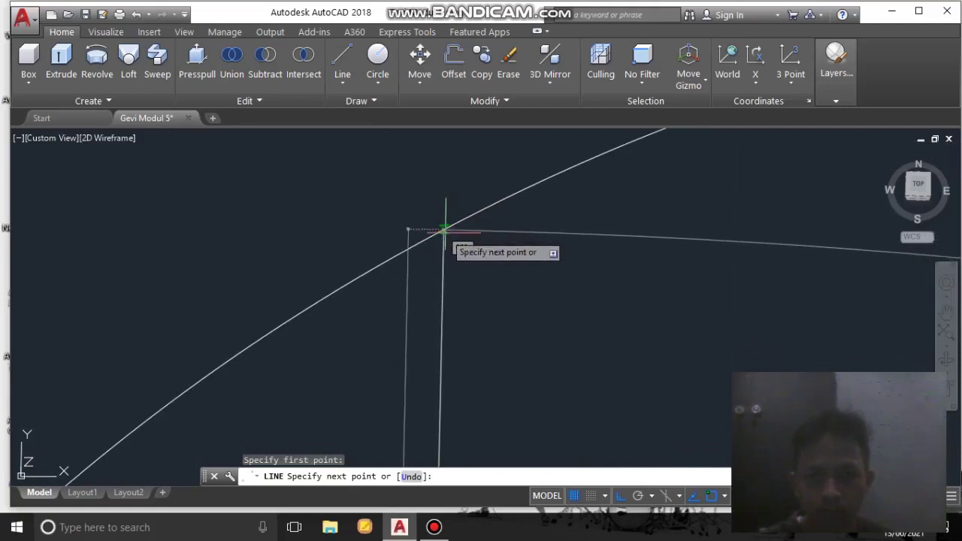
pyautogui.click(442, 230)
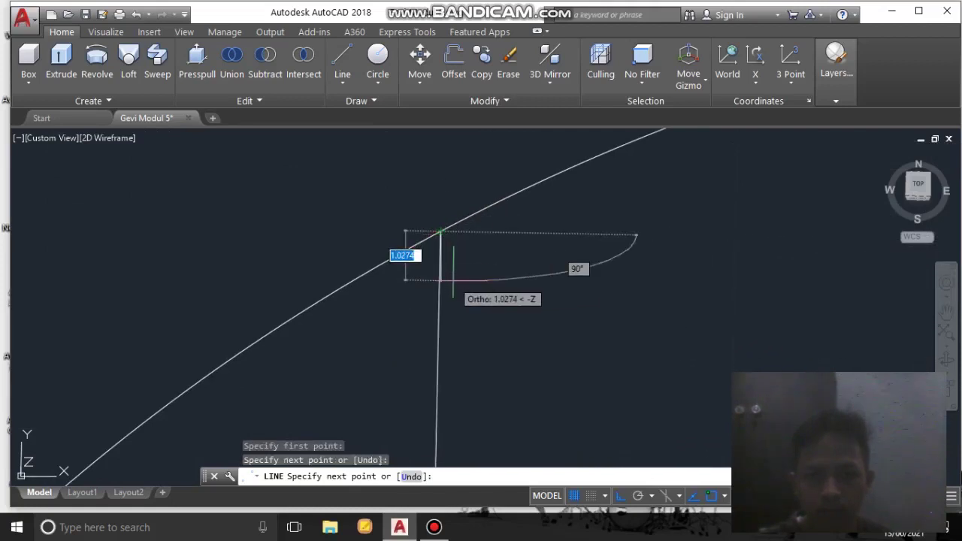
pyautogui.press('Escape')
pyautogui.scroll(-1, 481, 283)
pyautogui.scroll(-5, 481, 282)
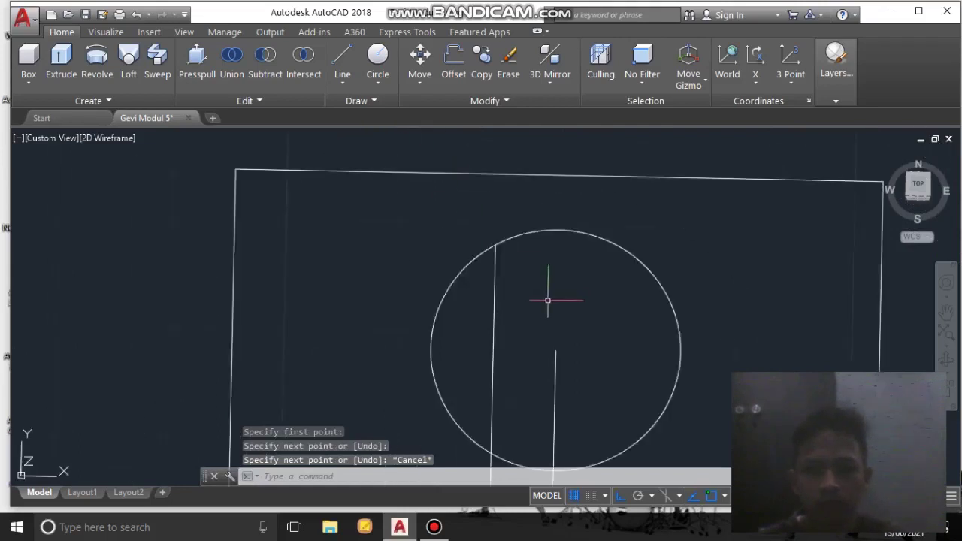
# Draw a matching vertical line from the midpoint of the base segment right of the centre line up to the circle's upper arc.
pyautogui.click(342, 81)
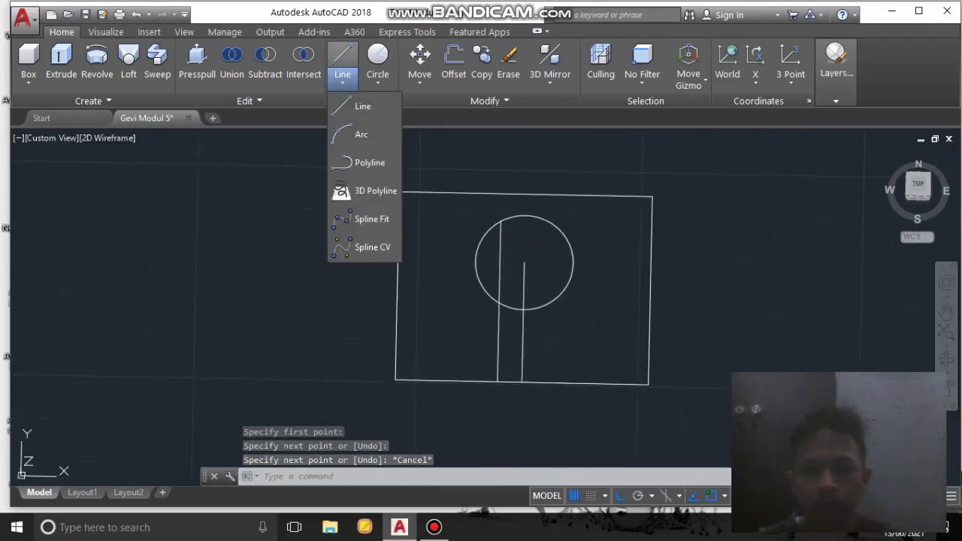
pyautogui.scroll(2, 500, 380)
pyautogui.click(363, 107)
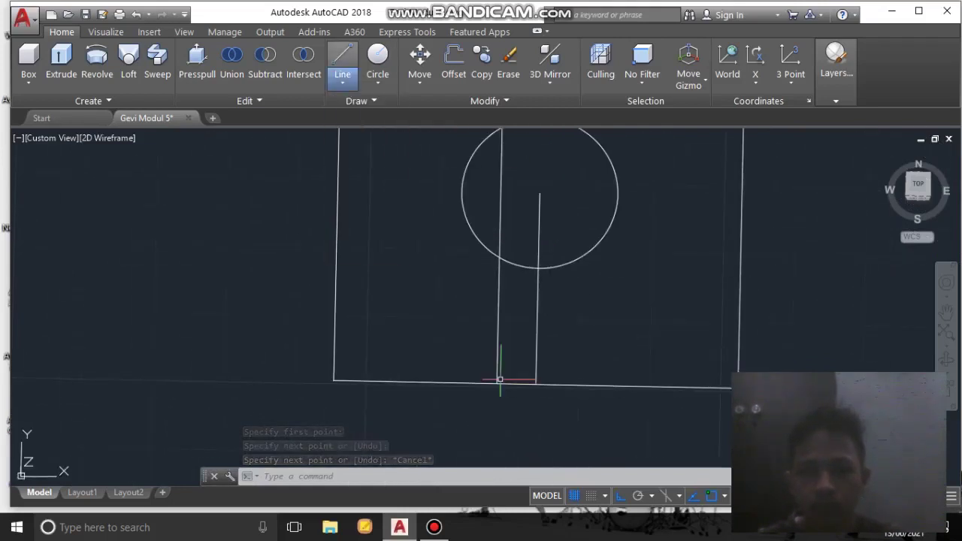
pyautogui.click(578, 386)
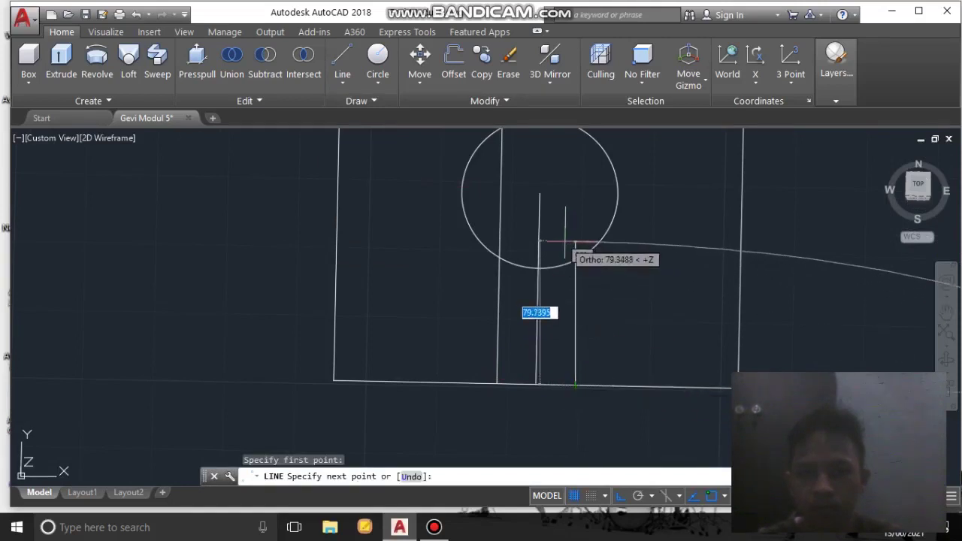
pyautogui.scroll(3, 560, 248)
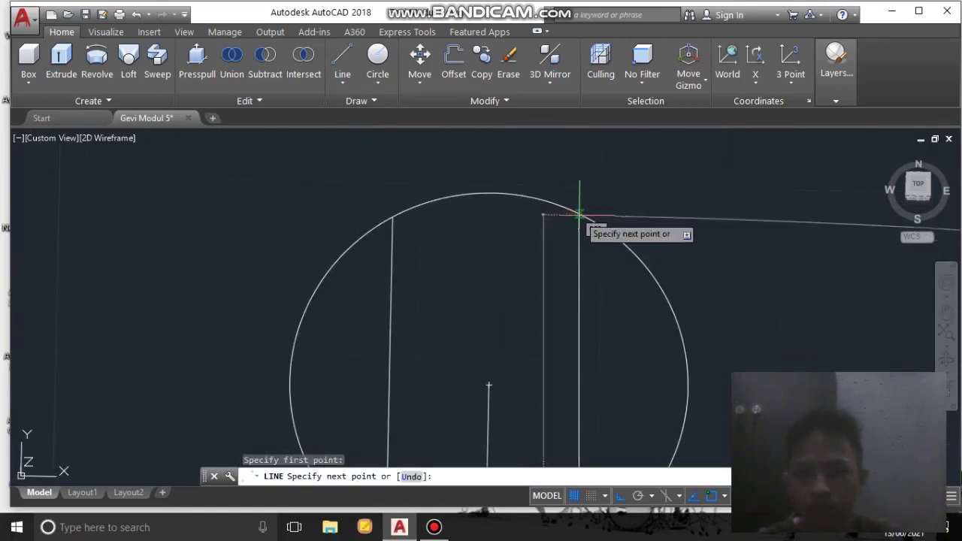
pyautogui.scroll(2, 580, 216)
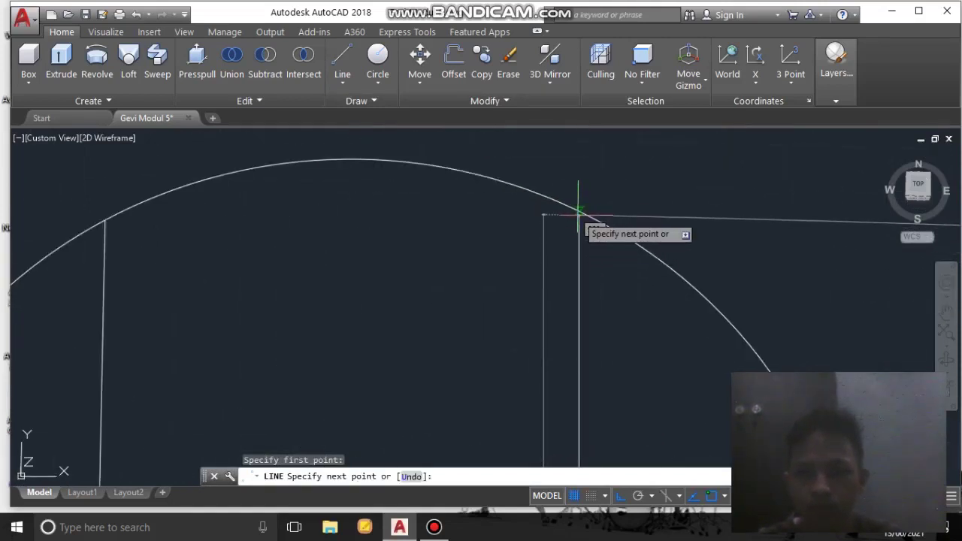
pyautogui.click(578, 211)
pyautogui.press('Escape')
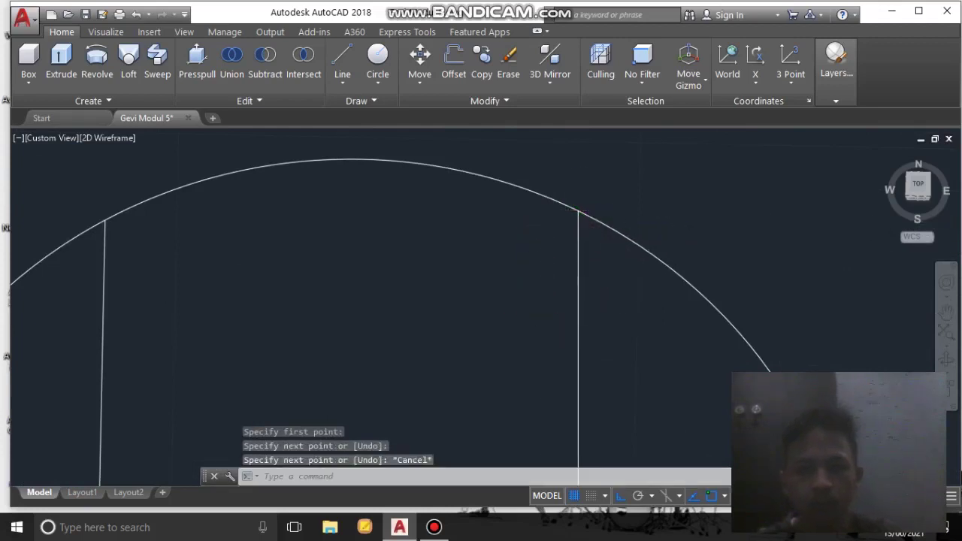
pyautogui.scroll(-5, 526, 316)
pyautogui.moveTo(571, 339); pyautogui.dragTo(569, 313, button='middle')
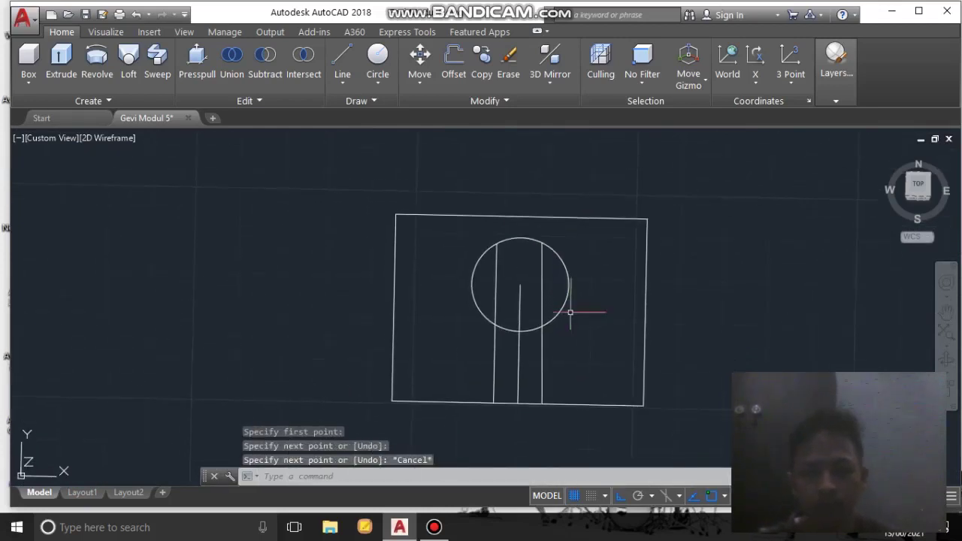
# Erase the two vertical lines on either side of the centre line.
pyautogui.scroll(4, 569, 312)
pyautogui.scroll(-2, 554, 320)
pyautogui.moveTo(545, 257); pyautogui.dragTo(537, 230, button='middle')
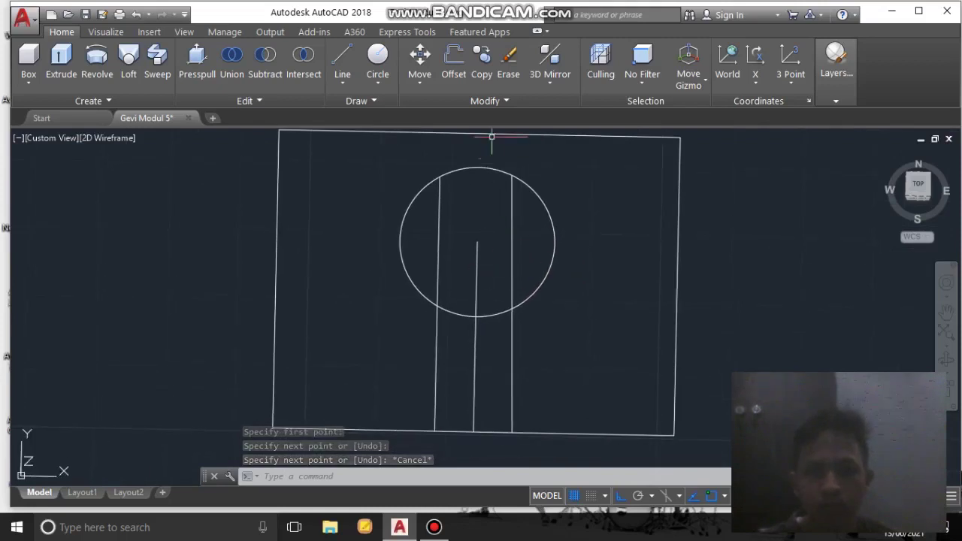
pyautogui.click(508, 61)
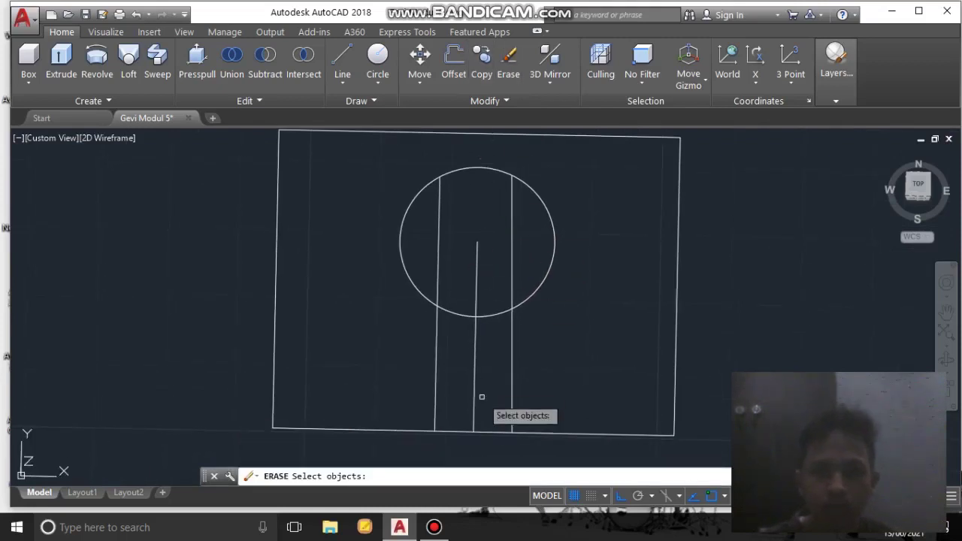
pyautogui.click(439, 369)
pyautogui.click(436, 368)
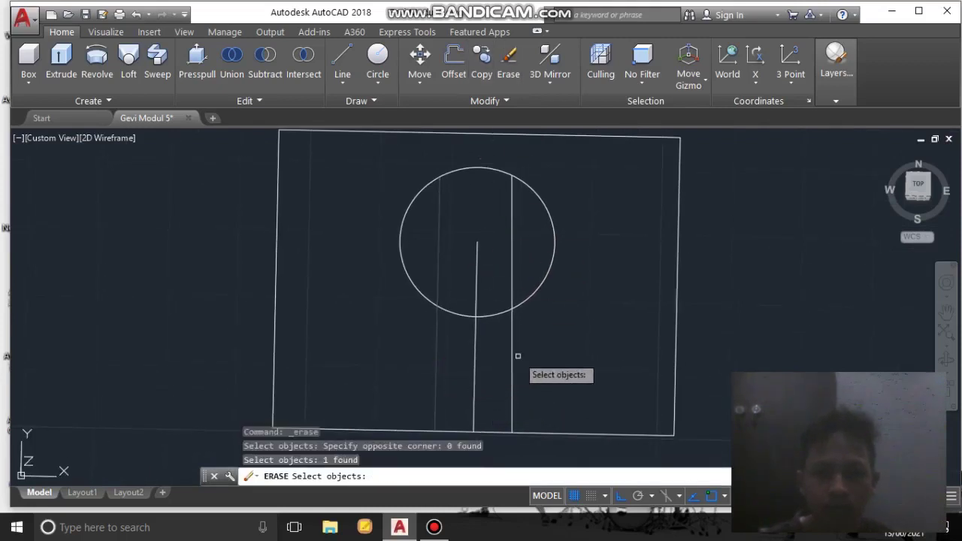
pyautogui.click(513, 355)
pyautogui.press('Return')
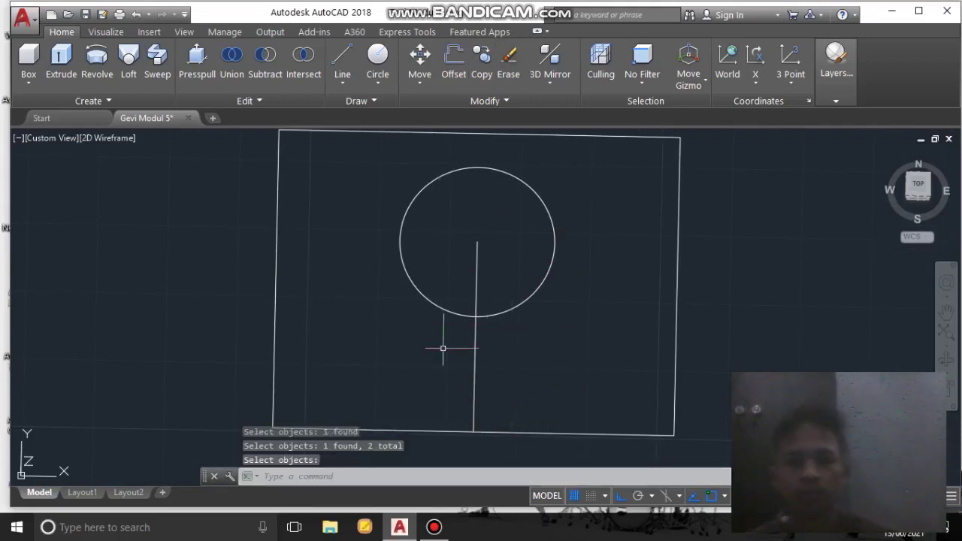
# Draw a line from the circle's centre to its right quadrant and continue vertically down to the base line.
pyautogui.moveTo(440, 346); pyautogui.dragTo(433, 297, button='middle')
pyautogui.click(342, 60)
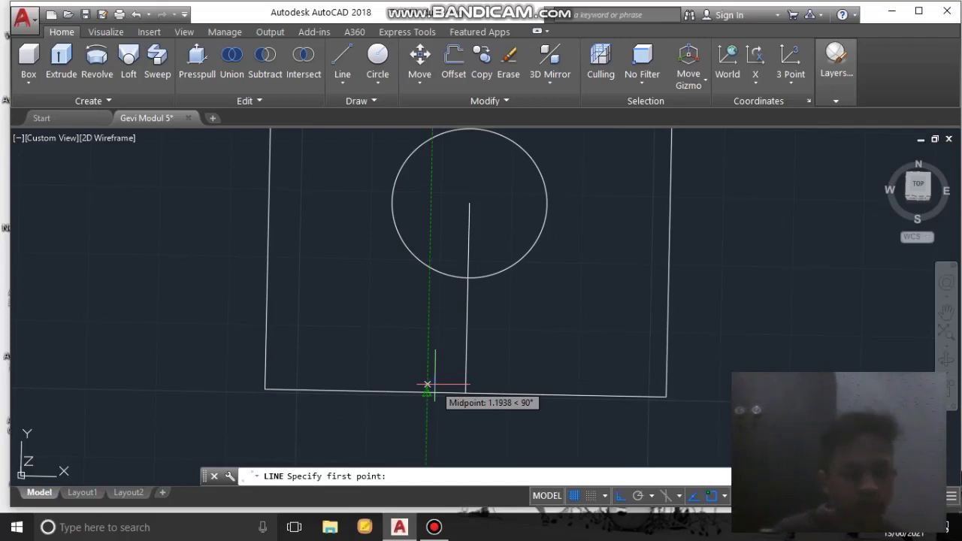
pyautogui.click(469, 203)
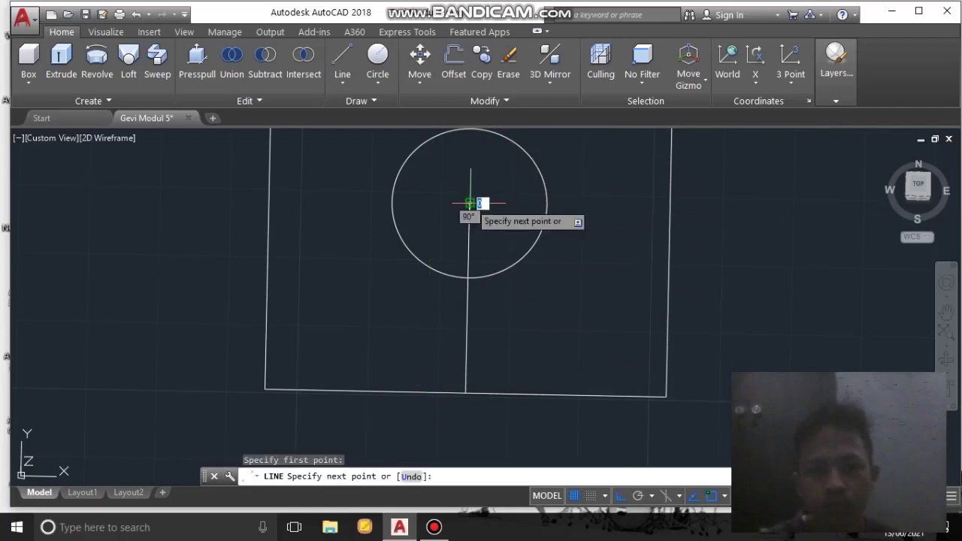
pyautogui.click(547, 203)
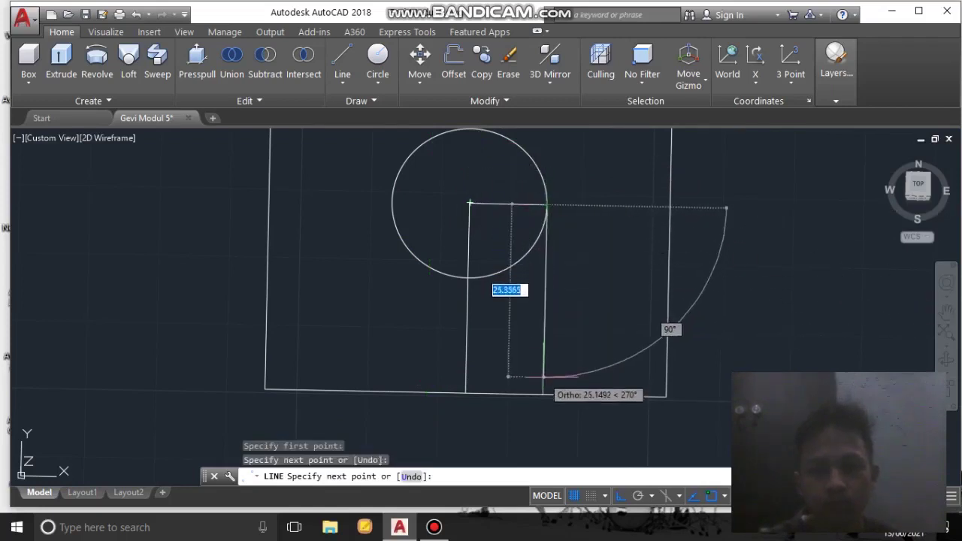
pyautogui.click(543, 395)
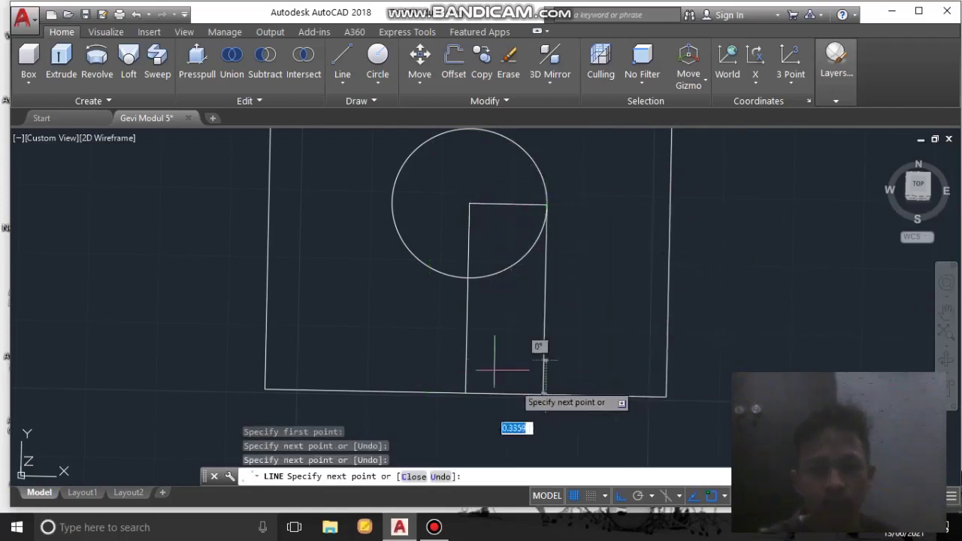
pyautogui.press('Escape')
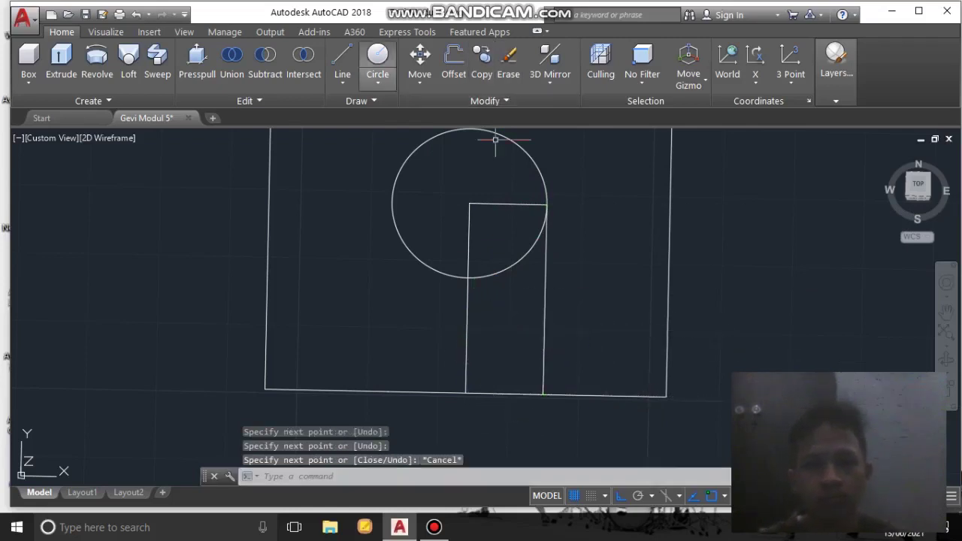
# Draw a line from the circle's centre to its left quadrant and continue vertically down to the base line.
pyautogui.press('space')
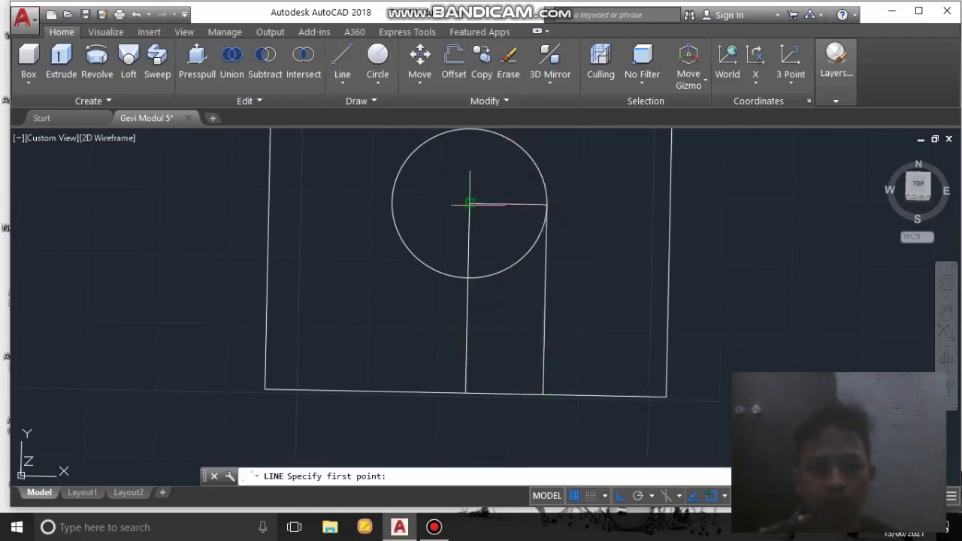
pyautogui.click(469, 203)
pyautogui.click(392, 202)
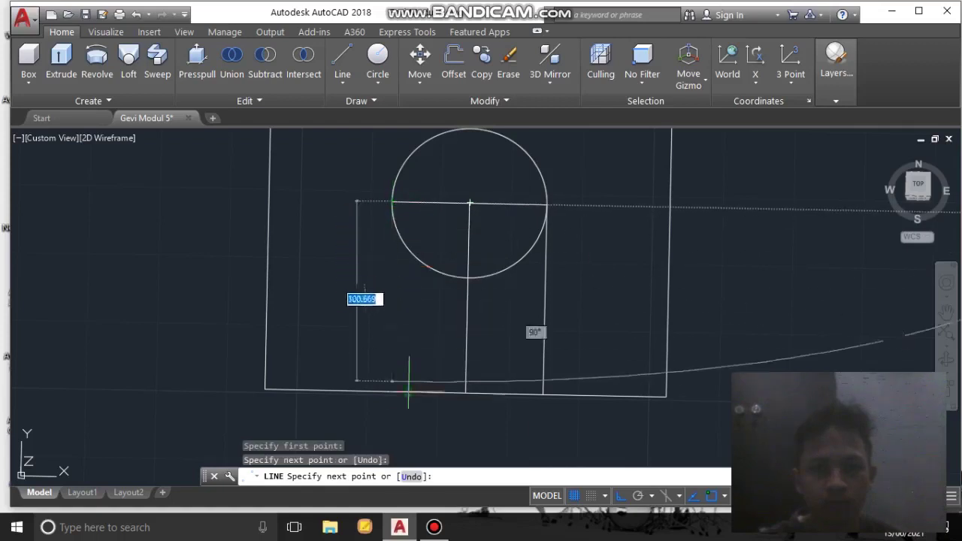
pyautogui.click(389, 390)
pyautogui.press('Escape')
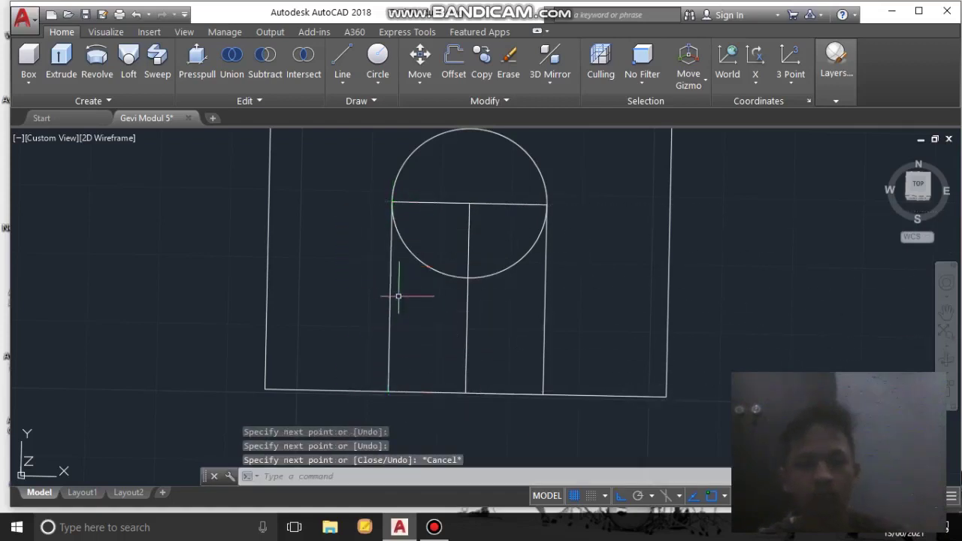
# Erase the two horizontal radius lines and the vertical centre line, keeping the circle and its two vertical tangent lines.
pyautogui.moveTo(469, 203); pyautogui.dragTo(467, 268, button='middle')
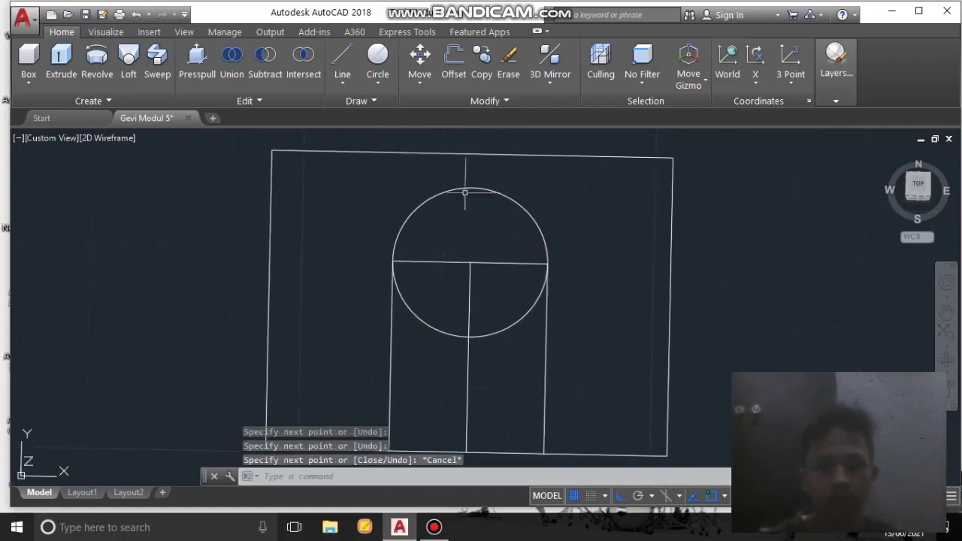
pyautogui.click(508, 60)
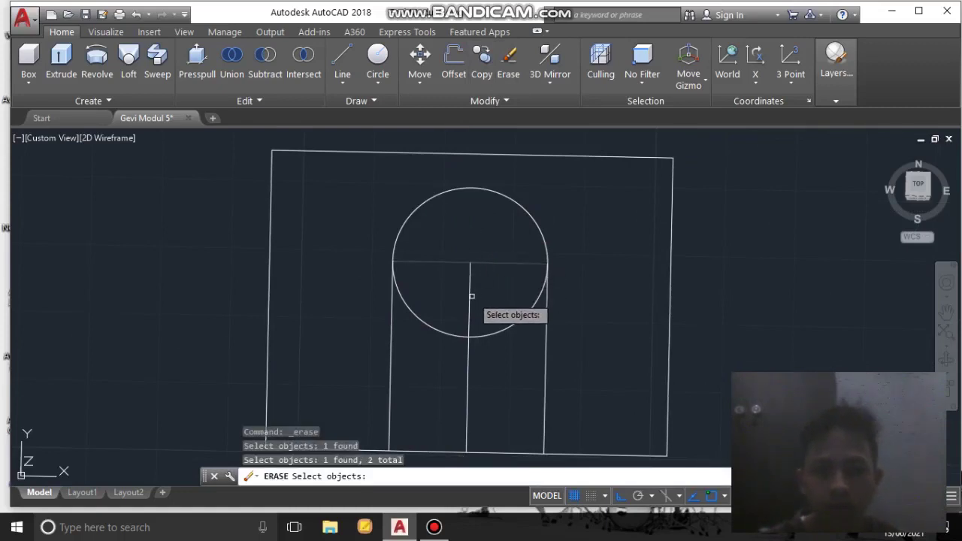
pyautogui.click(456, 330)
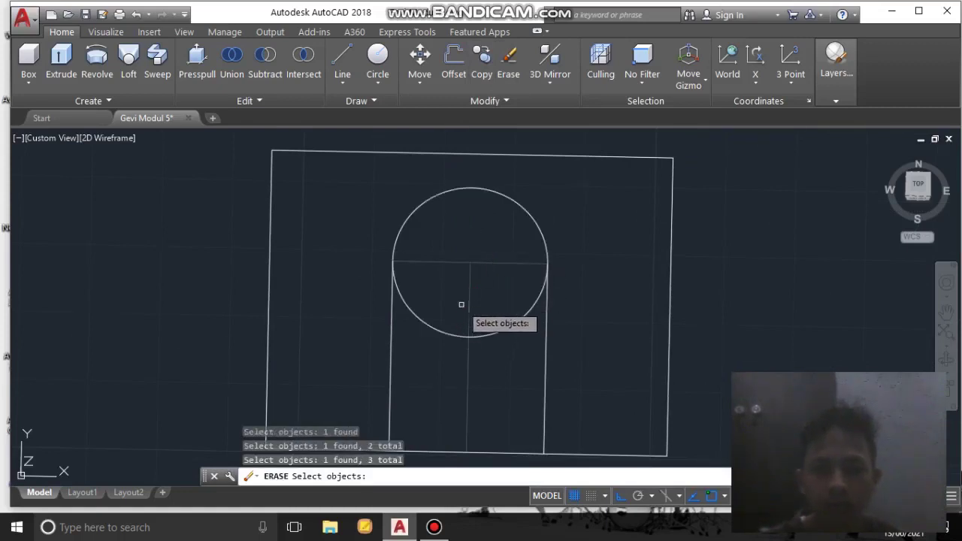
pyautogui.press('Return')
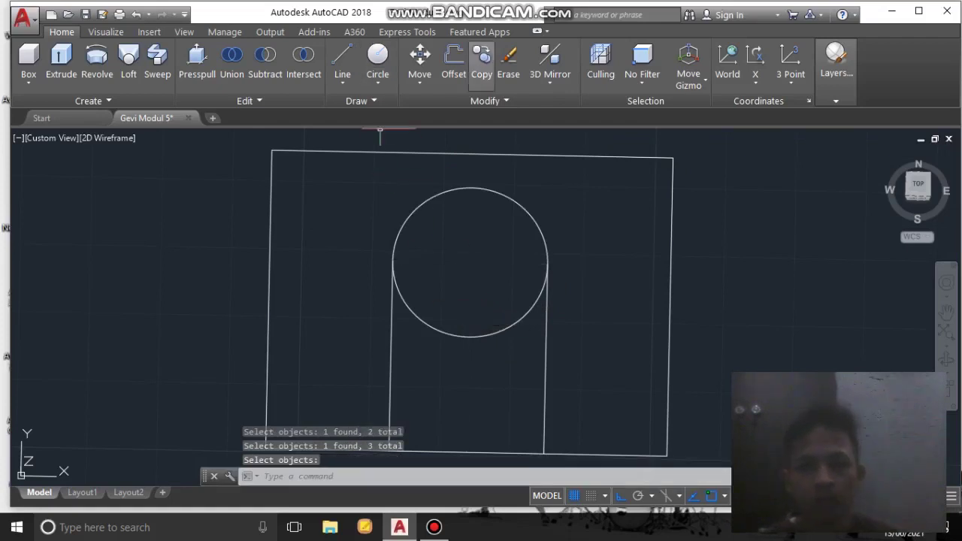
# Draw a horizontal diameter line across the circle between the upper ends of the two vertical lines.
pyautogui.click(342, 83)
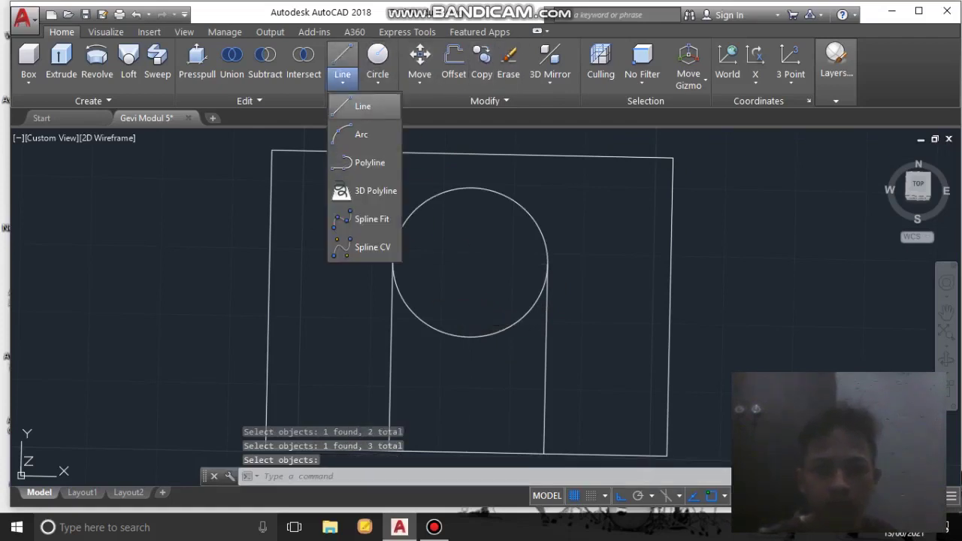
pyautogui.click(361, 106)
pyautogui.click(393, 264)
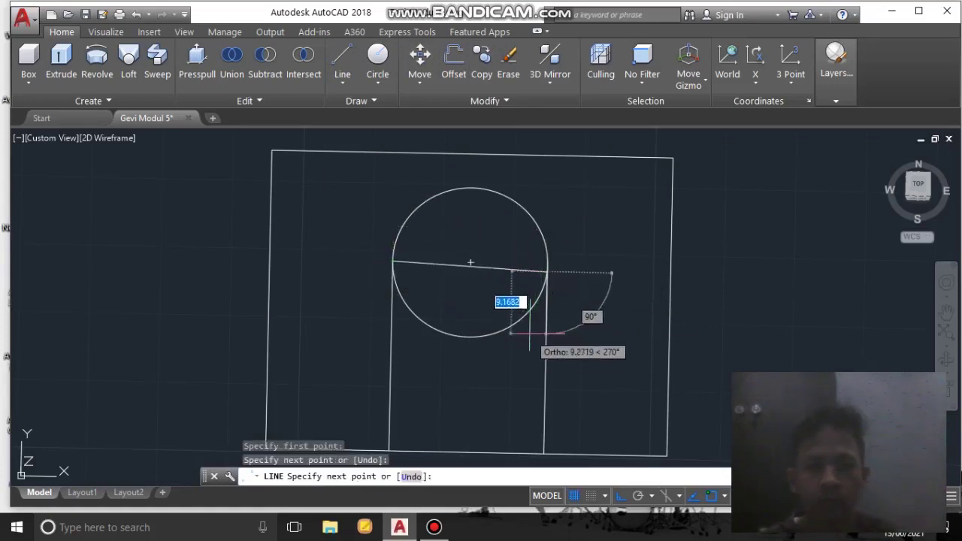
pyautogui.hotkey('ctrl', 'z')
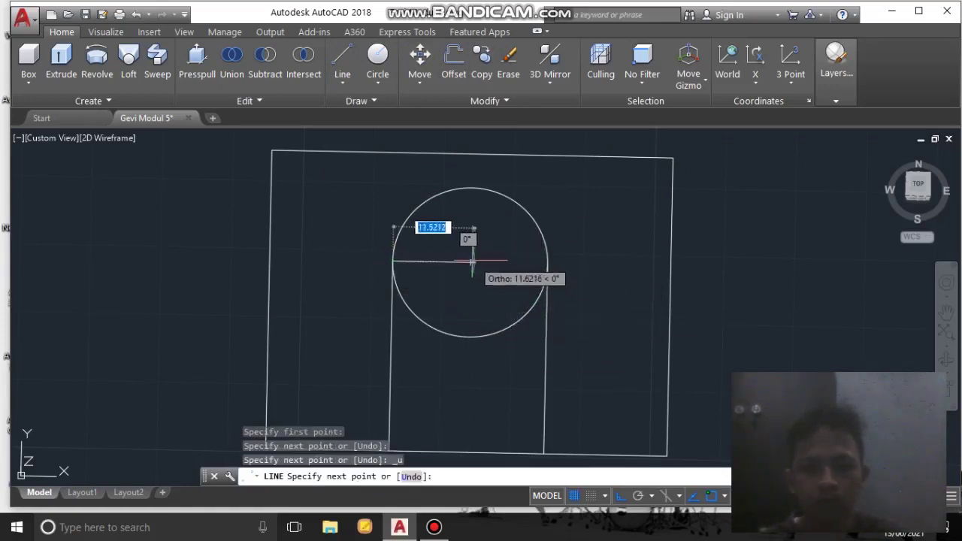
pyautogui.click(546, 260)
pyautogui.press('Escape')
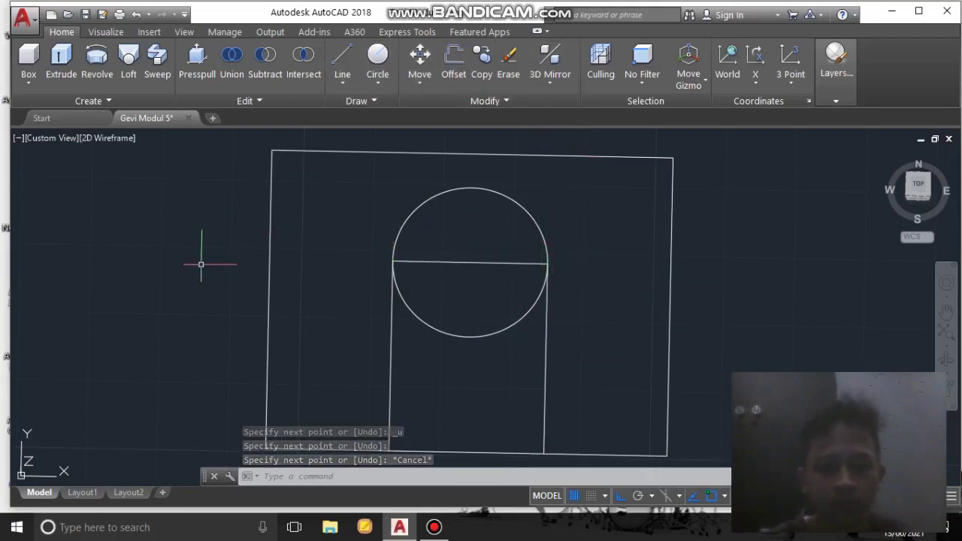
# Trim away the lower half of the circle using the diameter line as the cutting edge.
pyautogui.write('trim')
pyautogui.press('Return')
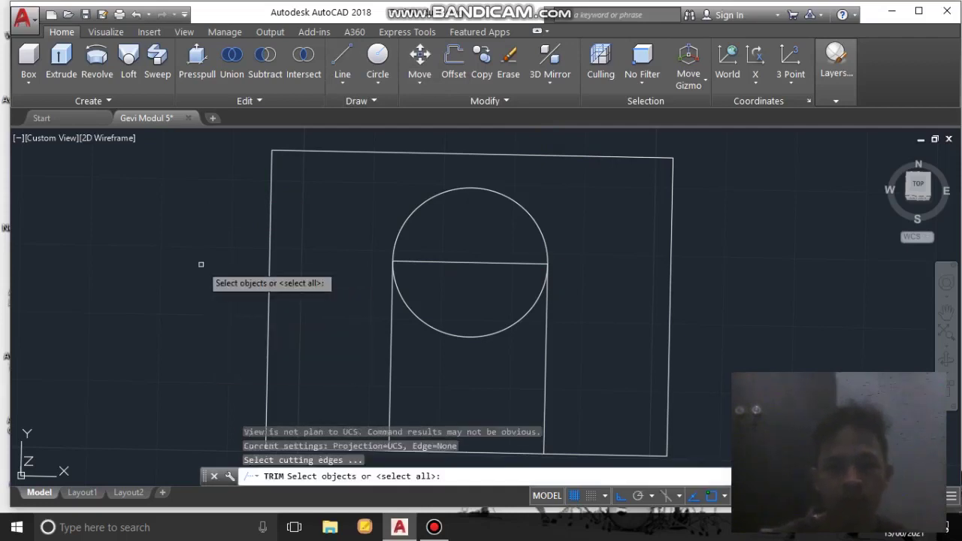
pyautogui.click(434, 263)
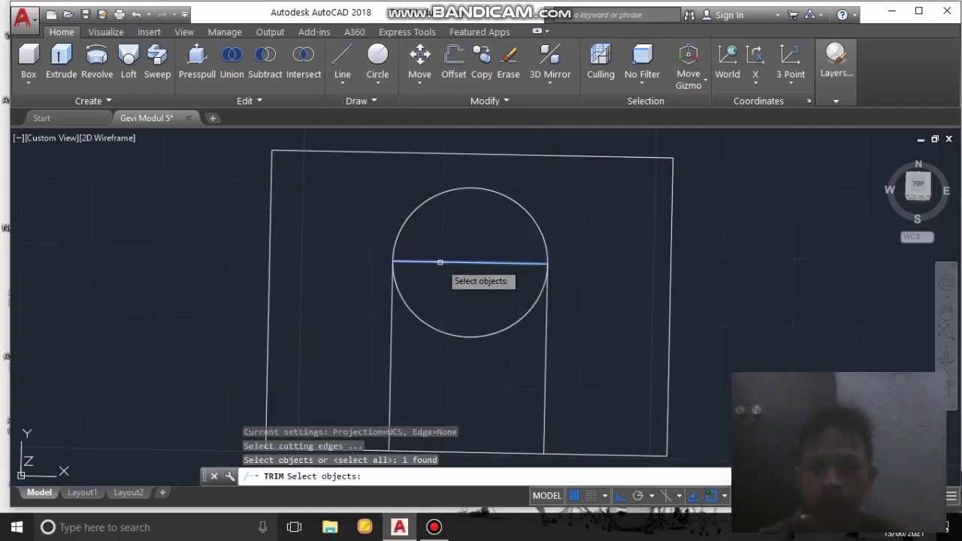
pyautogui.press('Return')
pyautogui.click(441, 335)
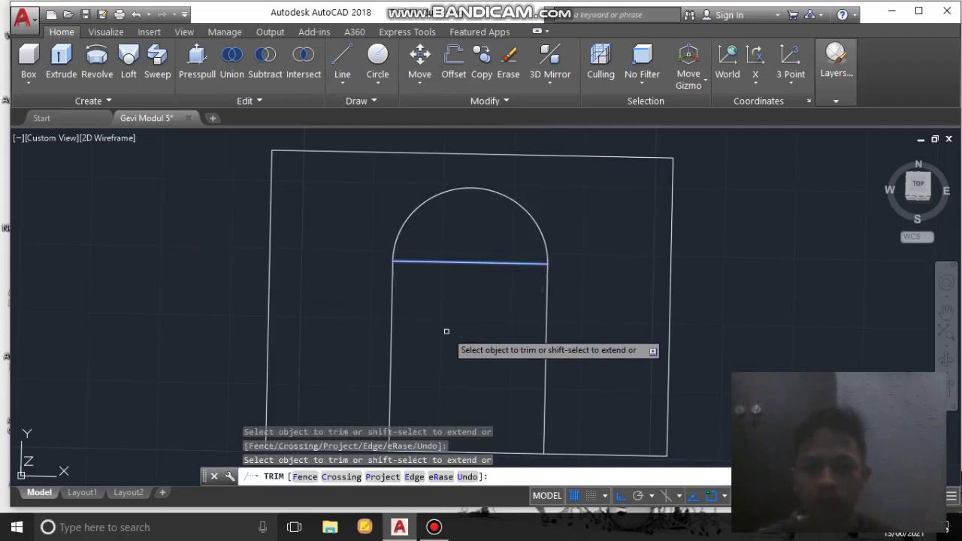
pyautogui.press('Return')
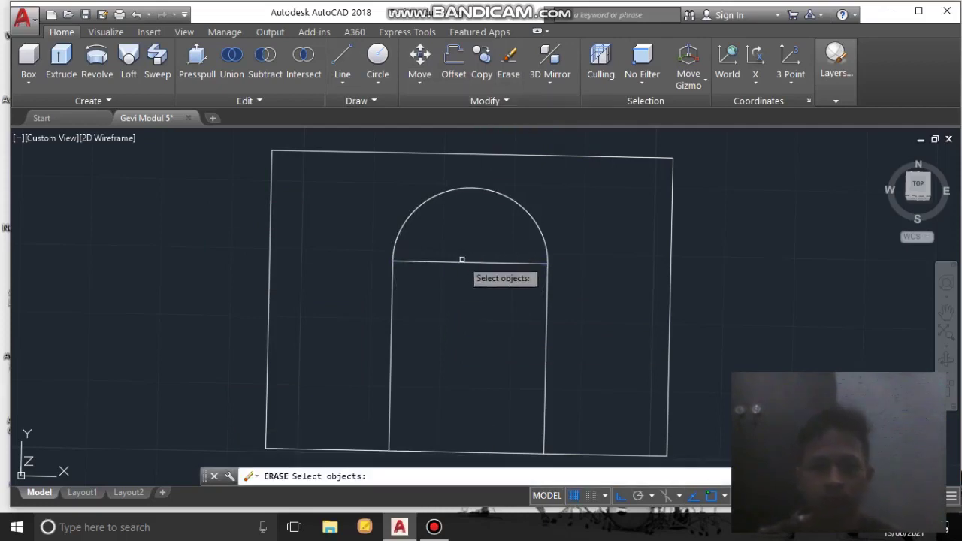
# Erase the horizontal diameter line beneath the remaining semicircular arc.
pyautogui.press('Return')
pyautogui.scroll(-4, 455, 288)
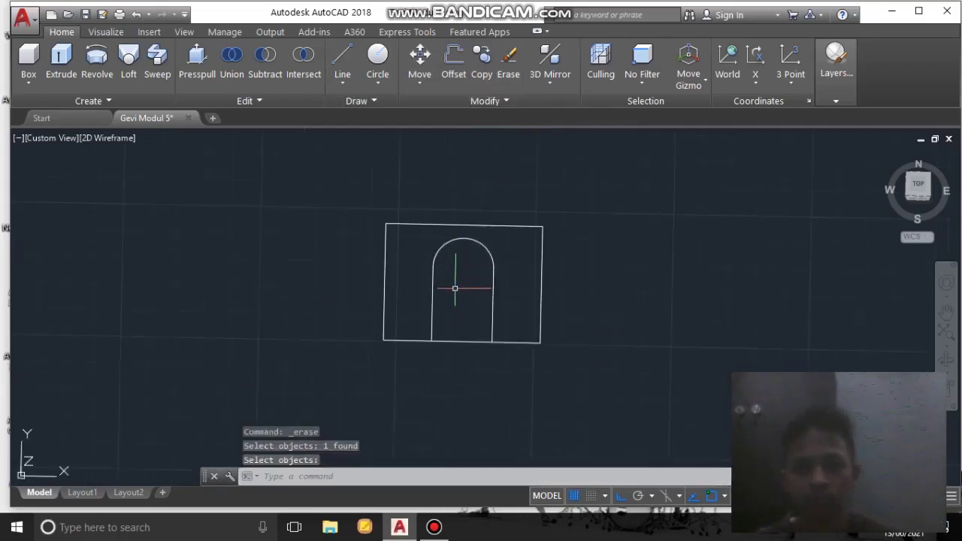
pyautogui.scroll(-4, 432, 252)
pyautogui.scroll(8, 444, 285)
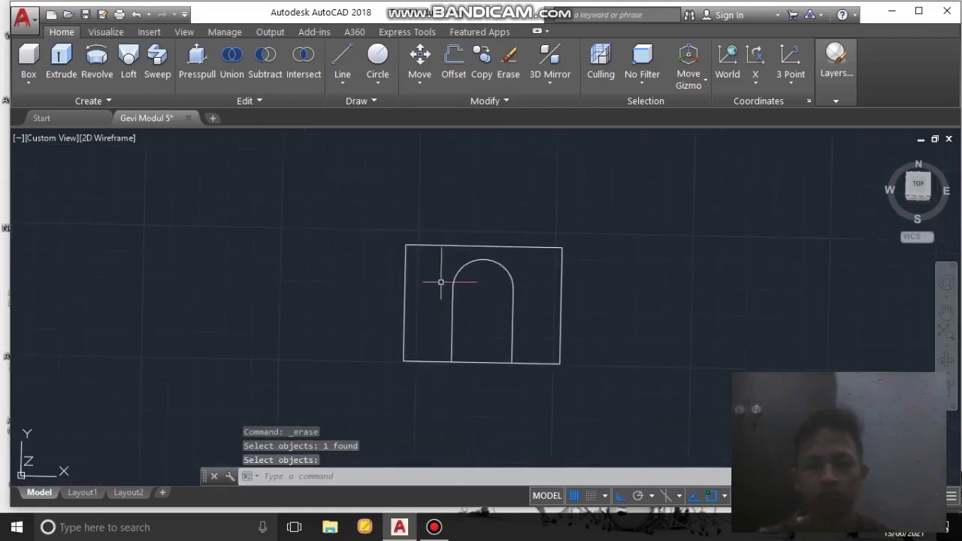
# Erase the two base line segments between the vertical lines to open the bottom of the arched slot.
pyautogui.moveTo(459, 328); pyautogui.dragTo(480, 234, button='middle')
pyautogui.click(509, 63)
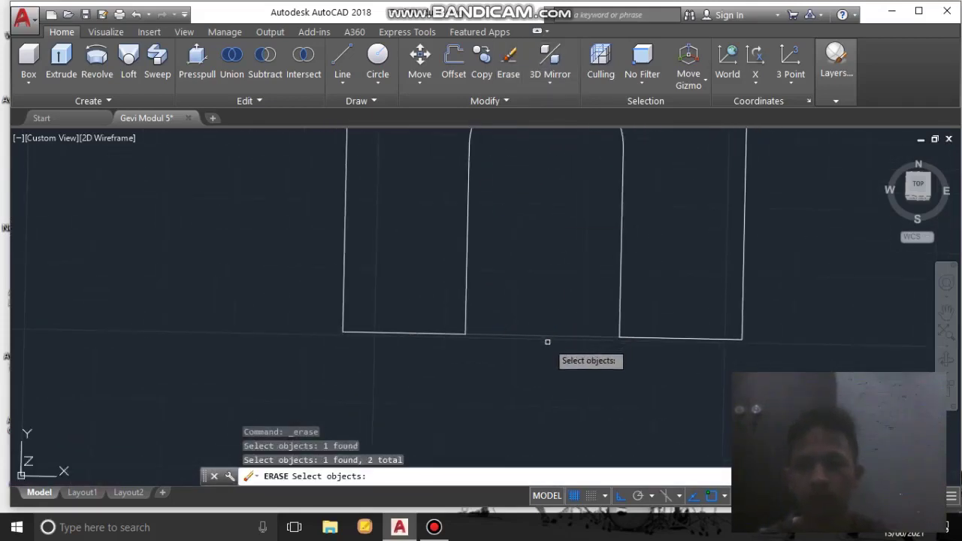
pyautogui.press('Return')
pyautogui.scroll(-5, 545, 335)
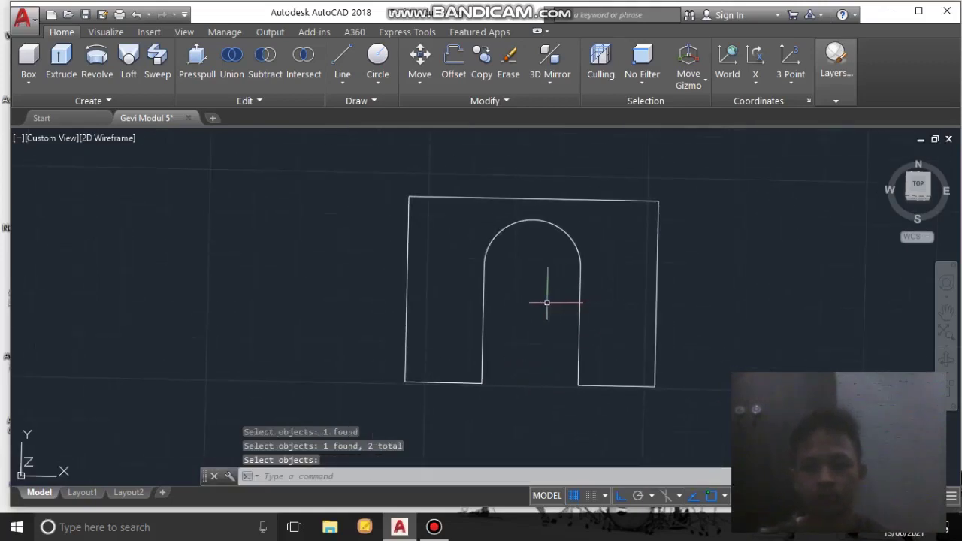
# Presspull the plate area around the arched slot to a height of 12.
pyautogui.keyDown('shift'); pyautogui.moveTo(523, 311); pyautogui.dragTo(530, 303, button='middle'); pyautogui.keyUp('shift')
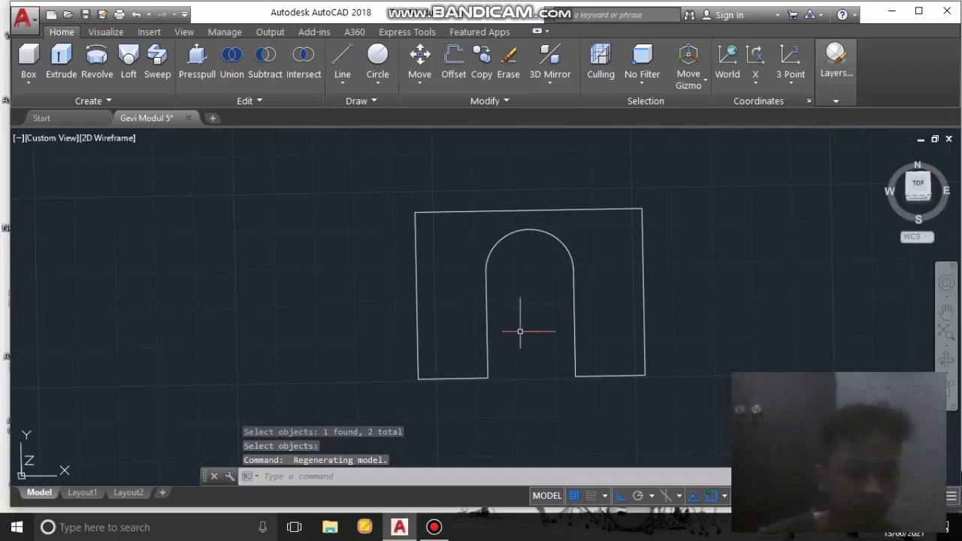
pyautogui.scroll(2, 520, 330)
pyautogui.scroll(-2, 507, 300)
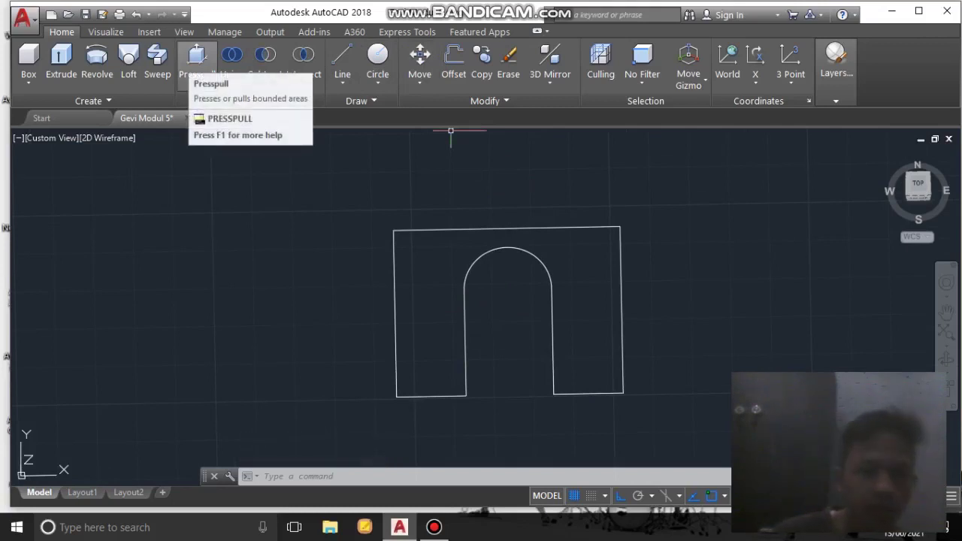
pyautogui.click(197, 57)
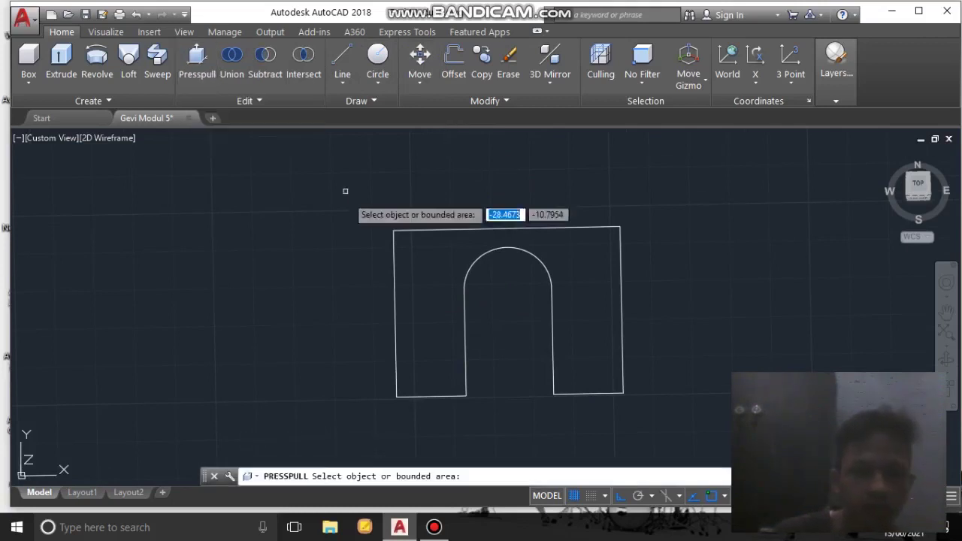
pyautogui.click(423, 328)
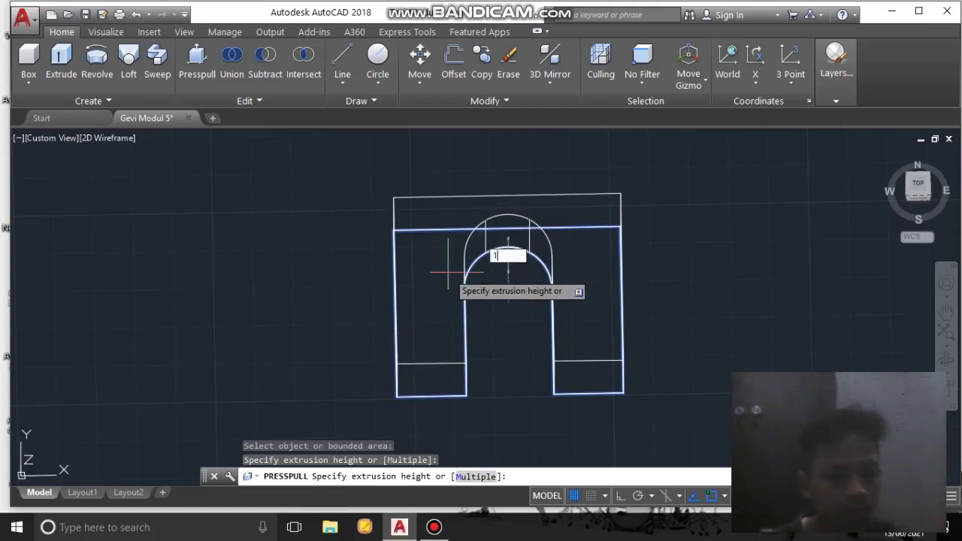
pyautogui.write('12')
pyautogui.press('Return')
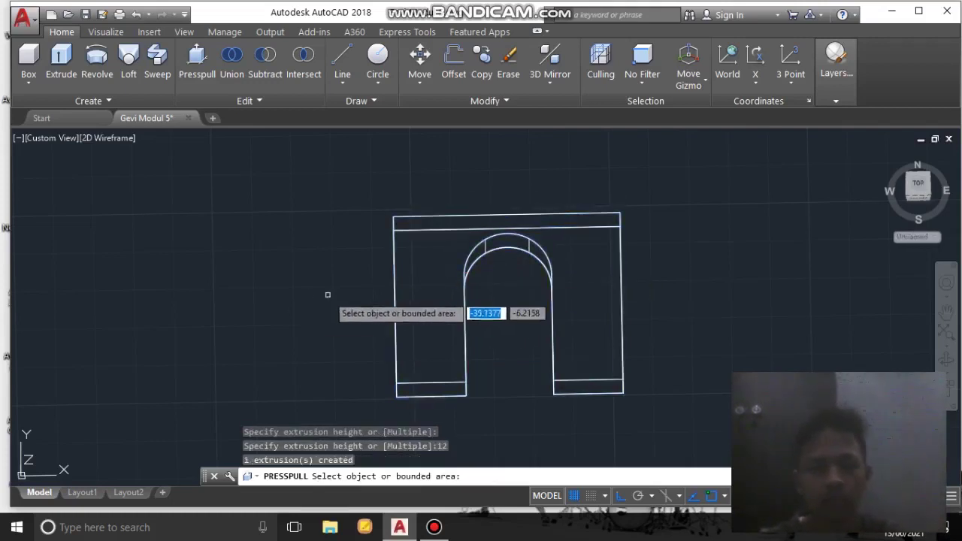
# End Presspull and display all the parts in an angled view with the Realistic visual style.
pyautogui.keyDown('shift'); pyautogui.moveTo(317, 367); pyautogui.dragTo(343, 194, button='middle'); pyautogui.keyUp('shift')
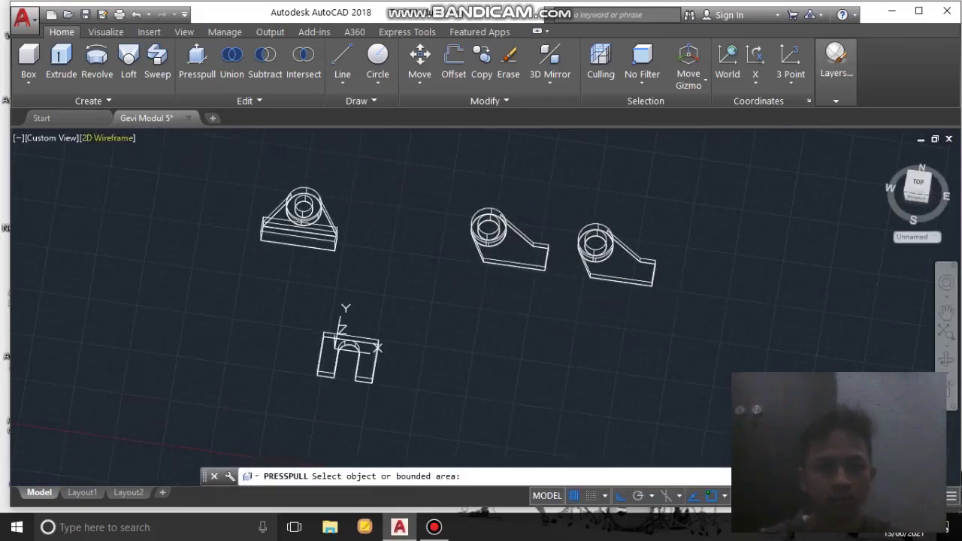
pyautogui.click(122, 142)
pyautogui.press('Return')
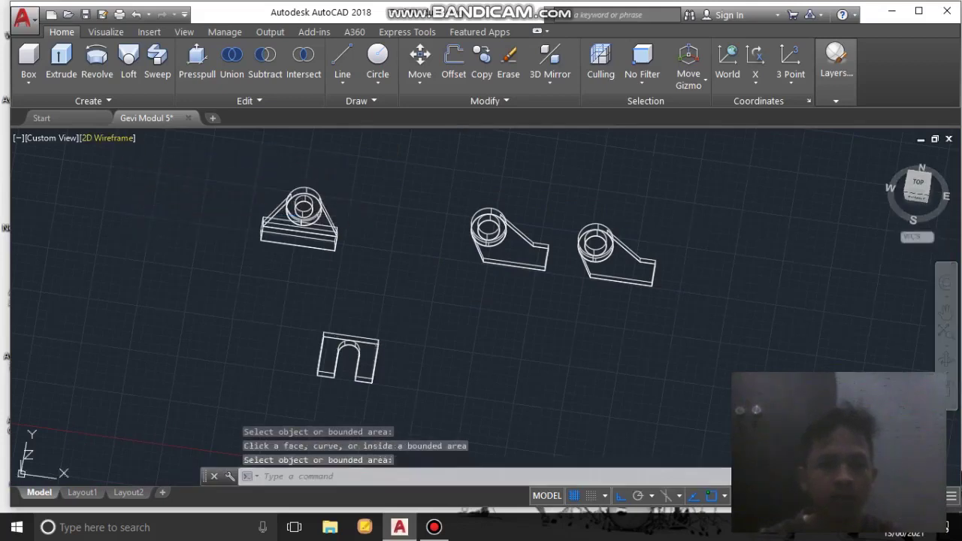
pyautogui.click(109, 138)
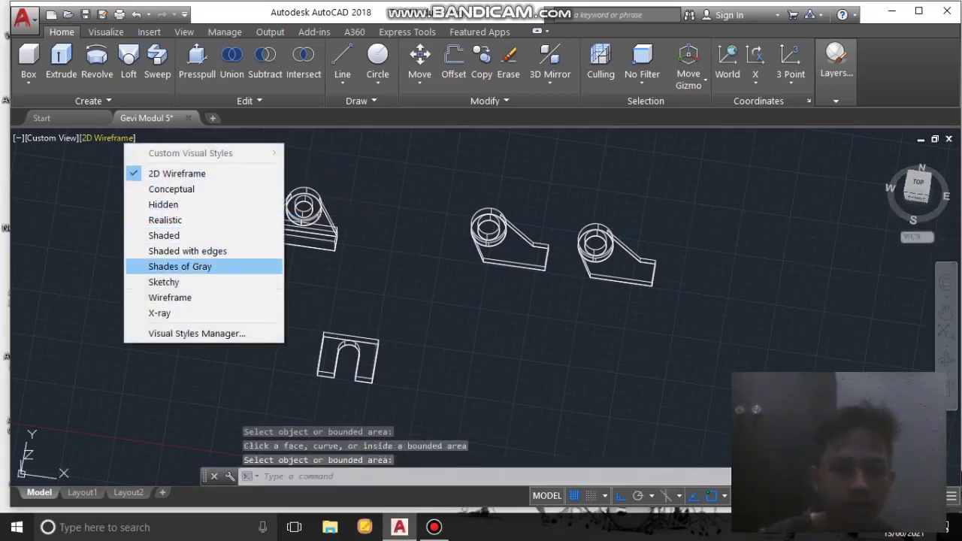
pyautogui.click(166, 220)
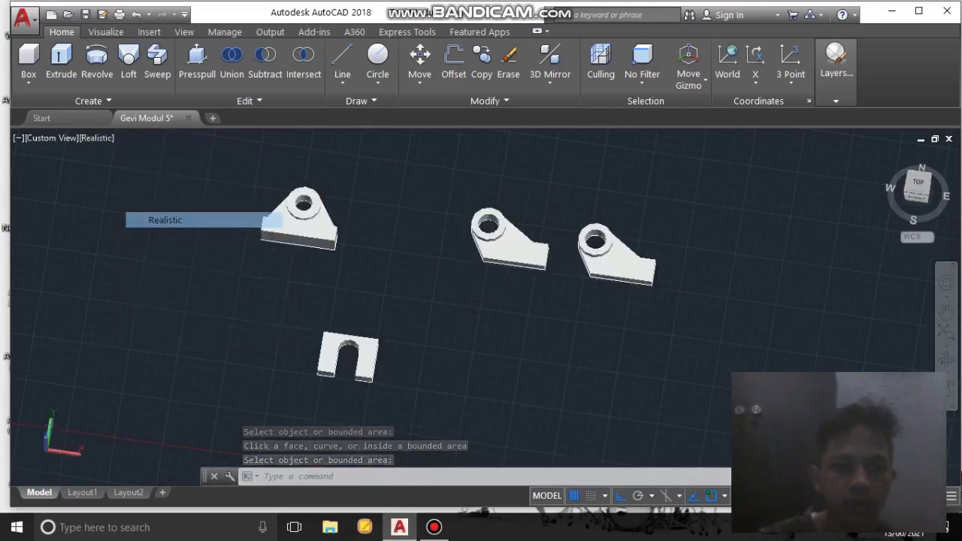
pyautogui.click(434, 527)
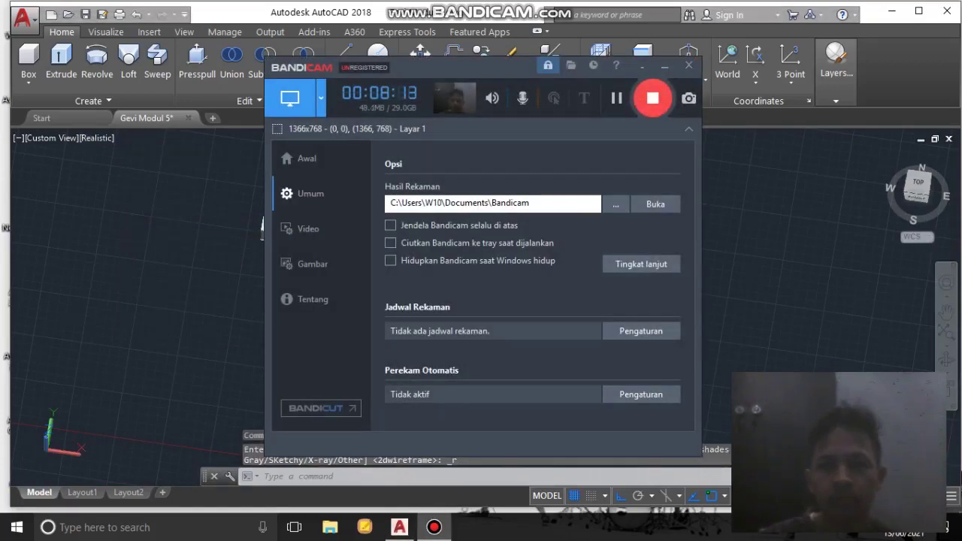
pyautogui.click(653, 98)
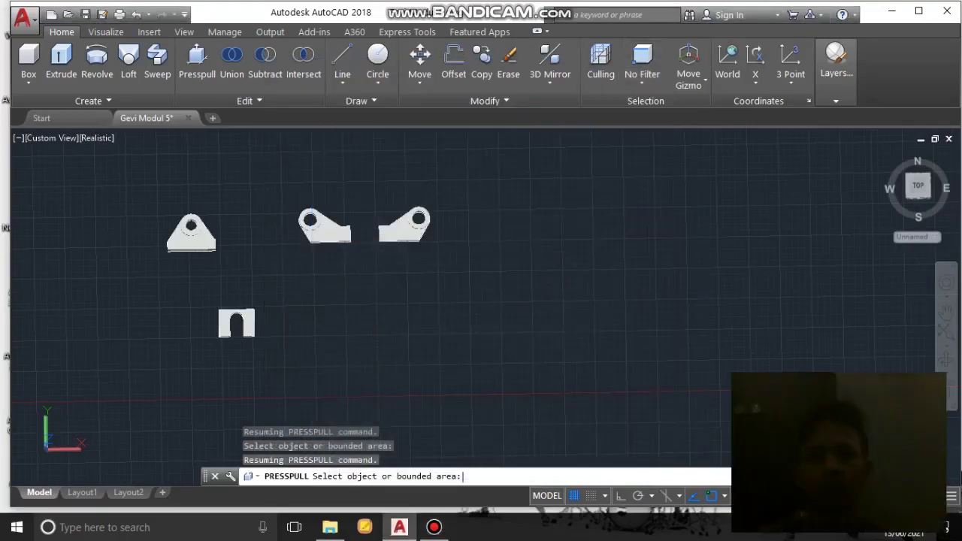
# End Presspull and, with ortho on, rotate the left angled web and ring part about the Y axis with 3DROTATE to stand it on end.
pyautogui.moveTo(366, 294); pyautogui.dragTo(434, 287, button='middle')
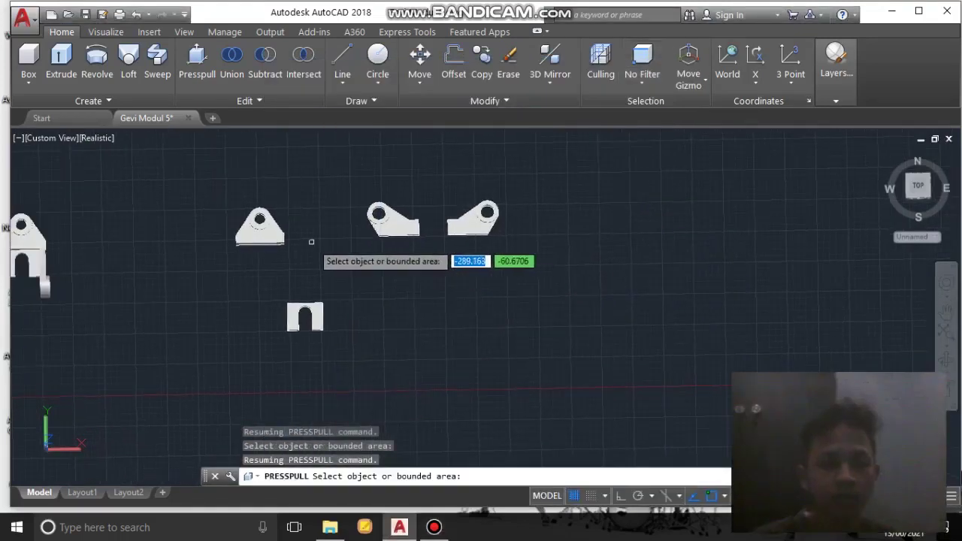
pyautogui.moveTo(230, 223); pyautogui.dragTo(293, 230, button='middle')
pyautogui.keyDown('shift'); pyautogui.moveTo(313, 264); pyautogui.dragTo(453, 263, button='middle'); pyautogui.keyUp('shift')
pyautogui.scroll(3, 557, 252)
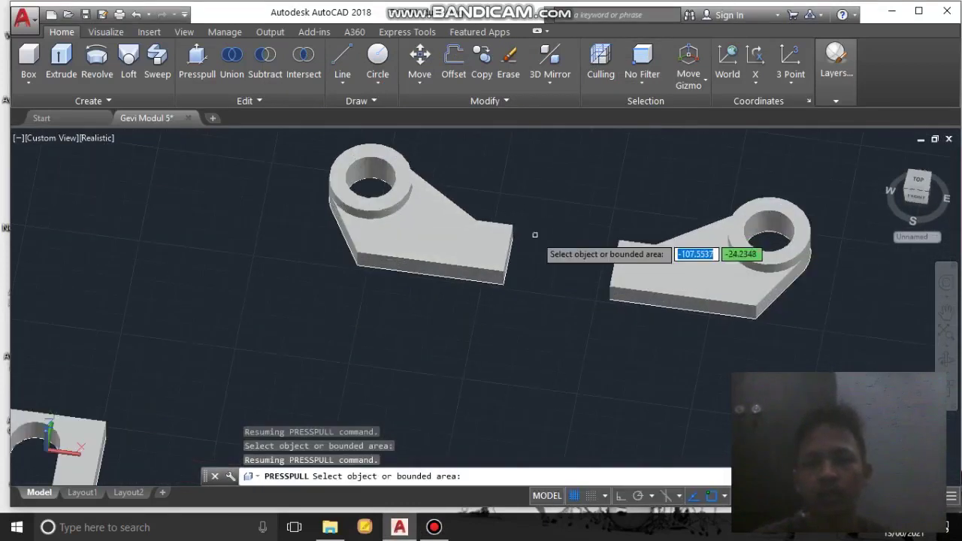
pyautogui.moveTo(556, 252); pyautogui.dragTo(511, 328, button='middle')
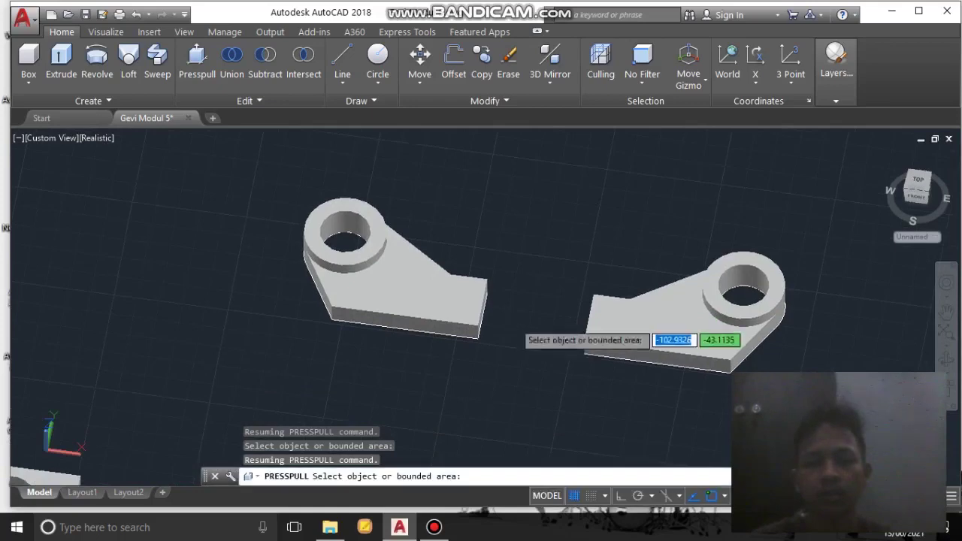
pyautogui.keyDown('shift'); pyautogui.moveTo(523, 290); pyautogui.dragTo(535, 346, button='middle'); pyautogui.keyUp('shift')
pyautogui.press('Escape')
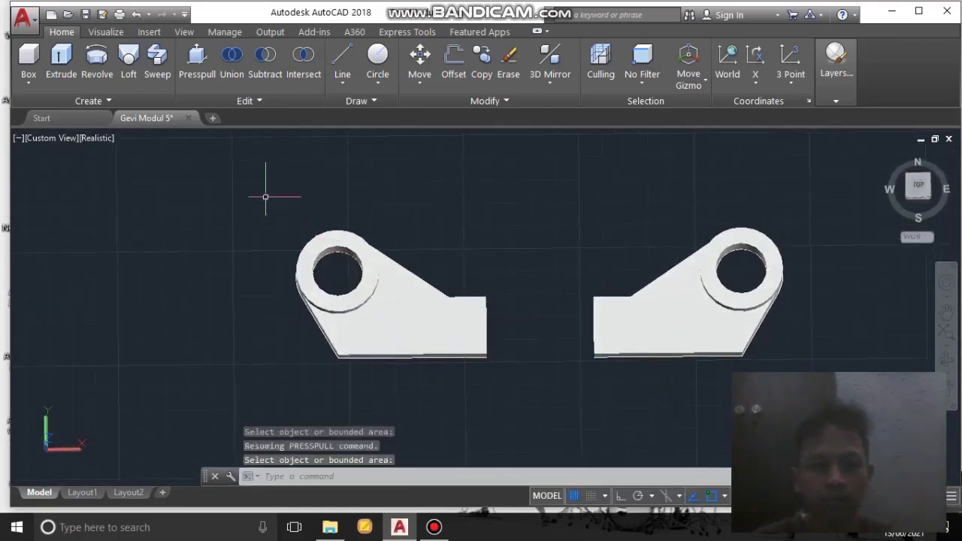
pyautogui.click(236, 185)
pyautogui.click(499, 369)
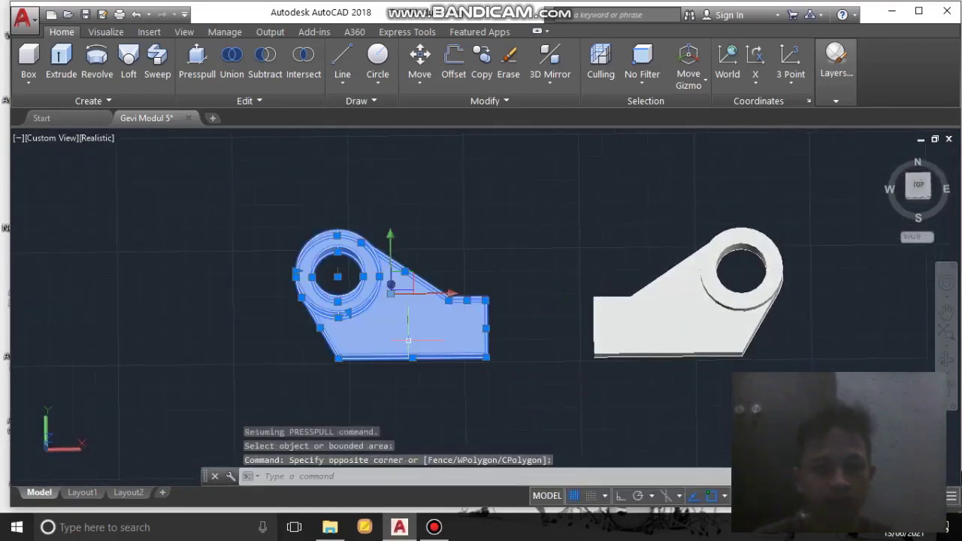
pyautogui.write('3D')
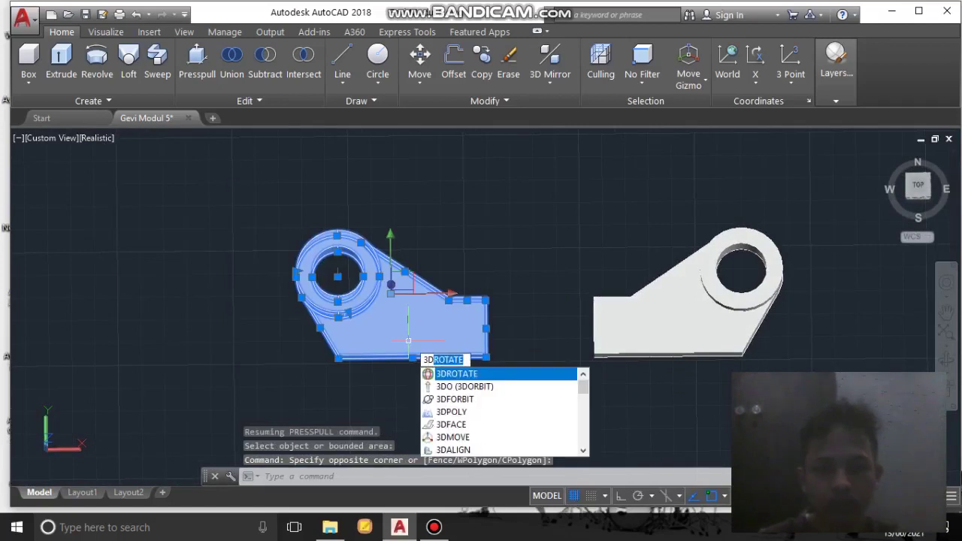
pyautogui.press('Return')
pyautogui.scroll(3, 371, 286)
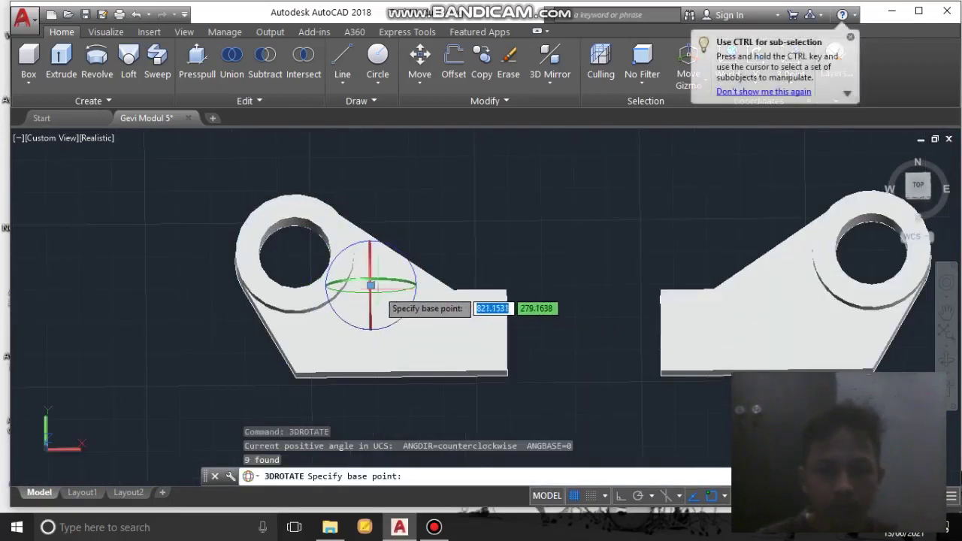
pyautogui.click(371, 286)
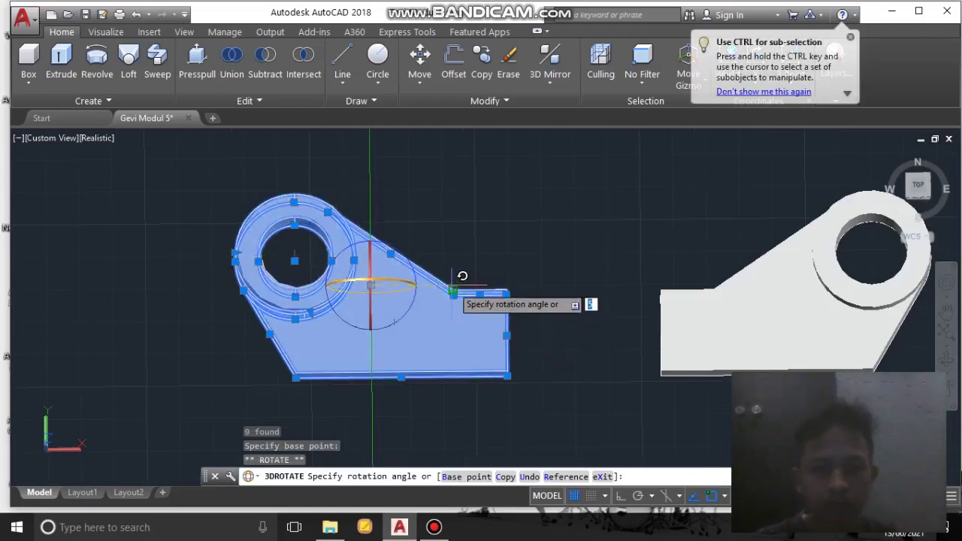
pyautogui.press('F8')
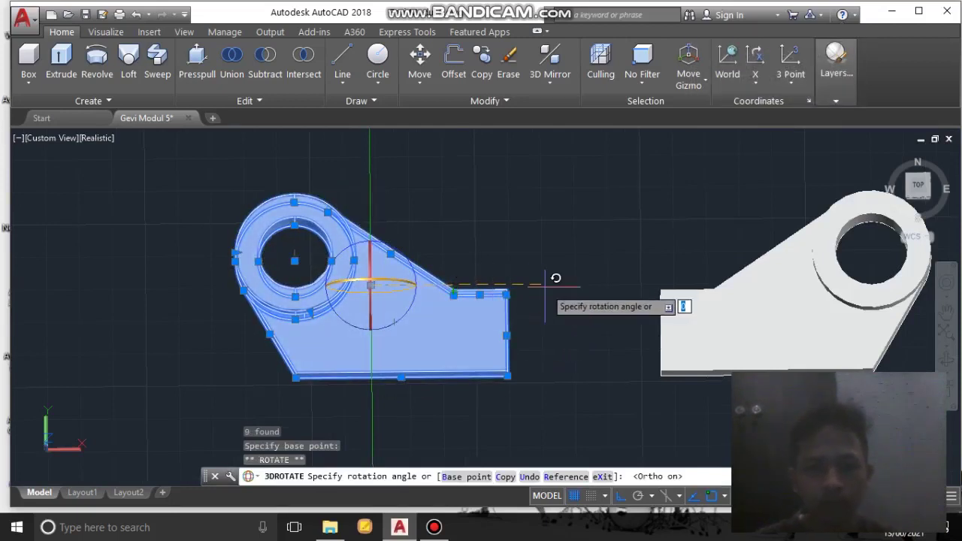
pyautogui.click(371, 330)
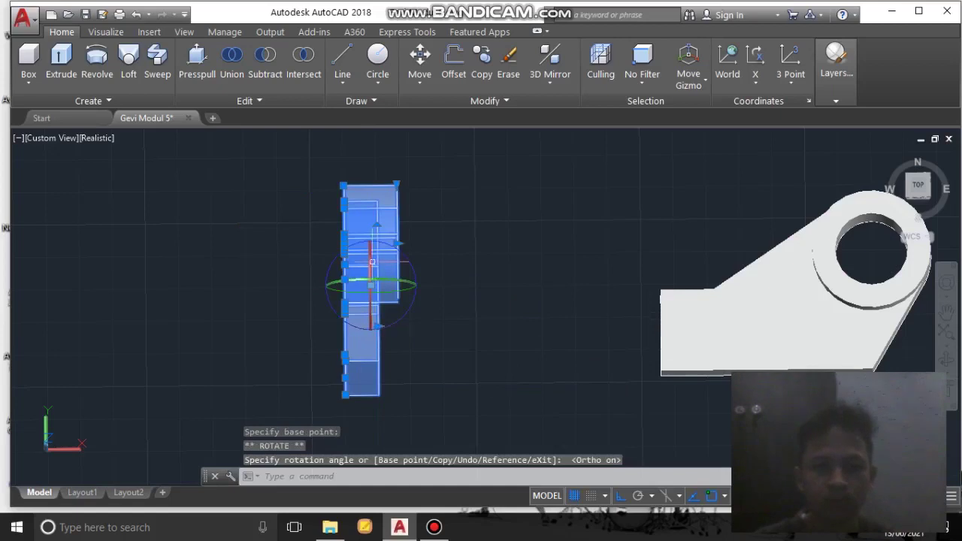
# Keep turning the left web and ring part with the rotation gizmo until it lies flat with its ring hole facing up.
pyautogui.click(370, 298)
pyautogui.click(348, 395)
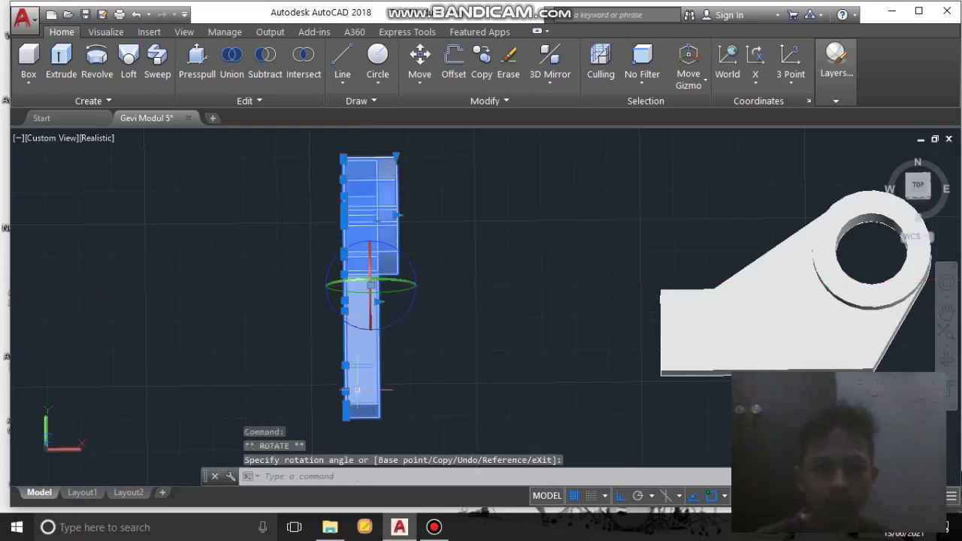
pyautogui.moveTo(347, 395); pyautogui.dragTo(252, 251, button='middle')
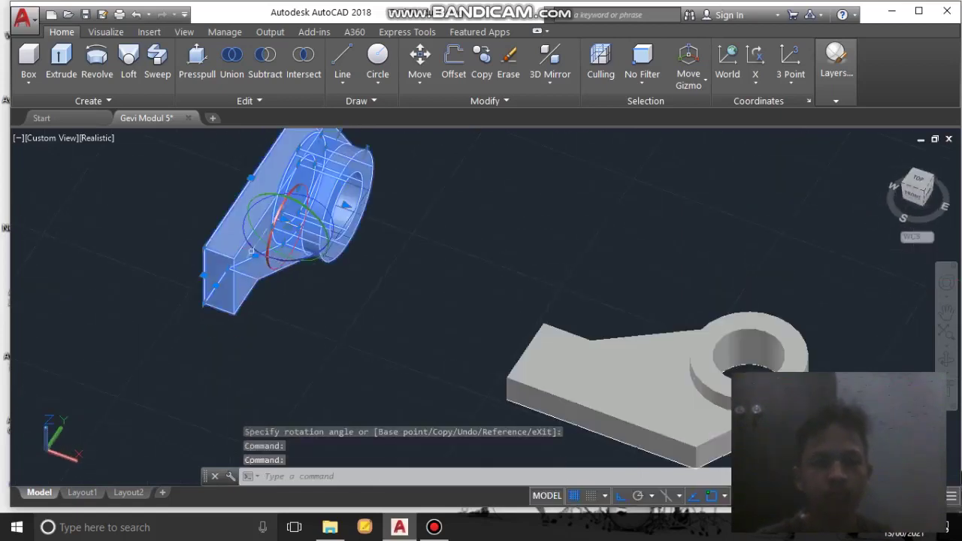
pyautogui.click(295, 191)
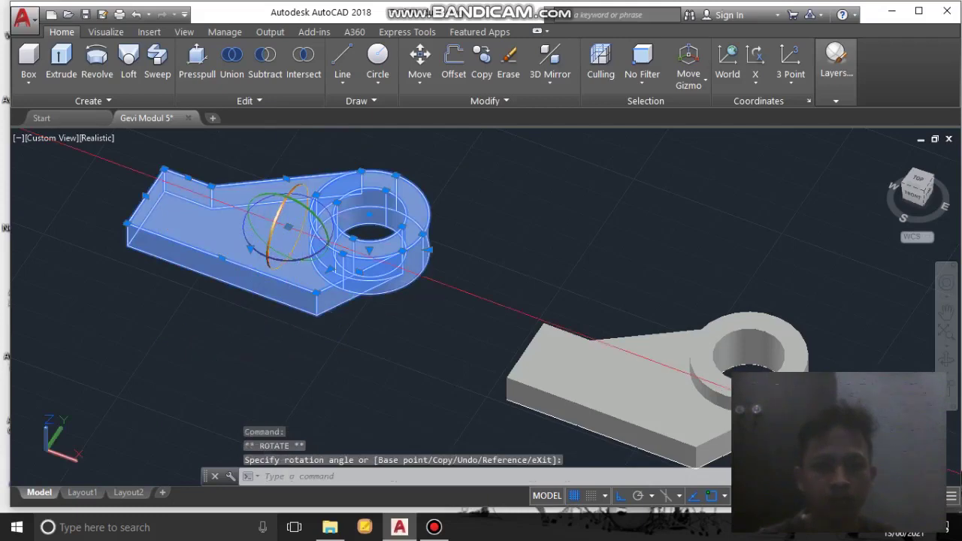
# Rotate the left part 90 degrees about the X axis onto its long straight edge, turn it about the Z axis, and clear the selection.
pyautogui.click(309, 203)
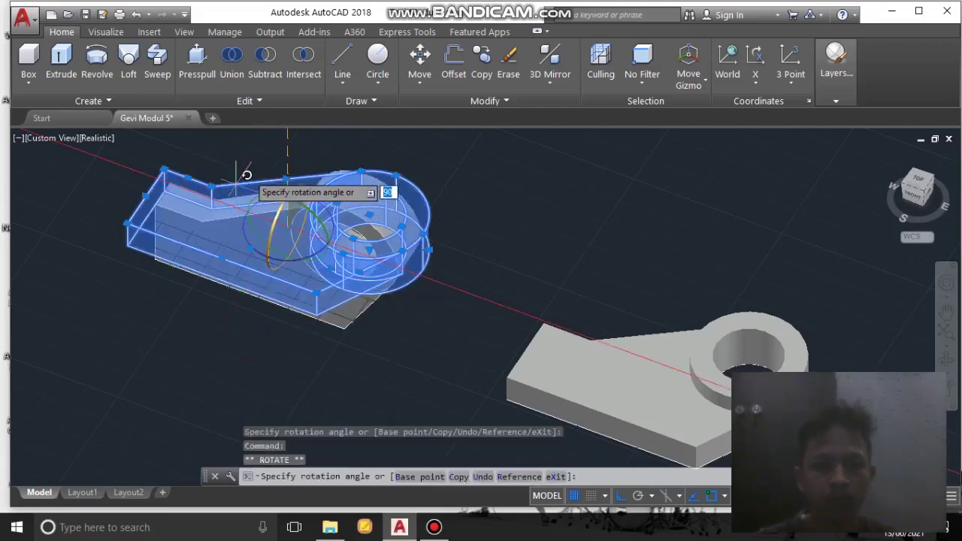
pyautogui.click(262, 186)
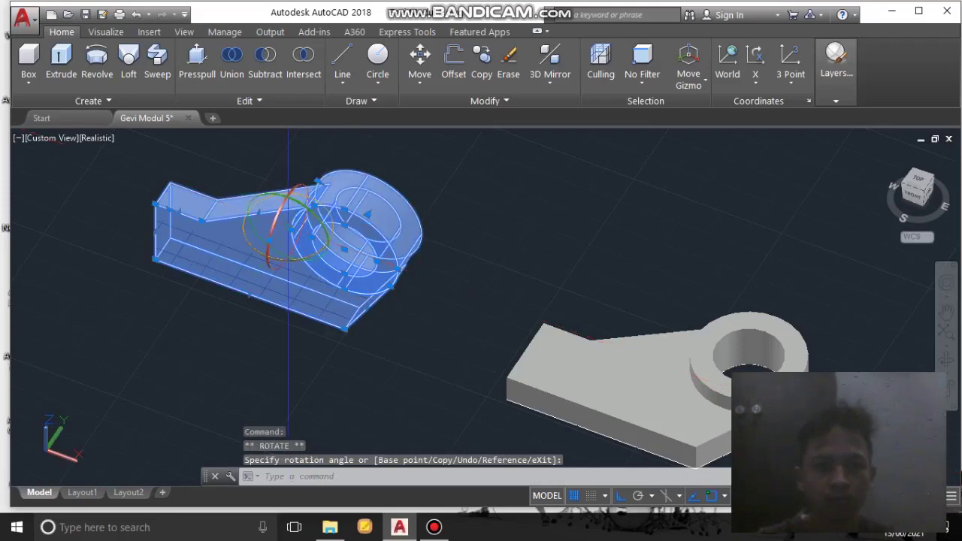
pyautogui.click(428, 369)
pyautogui.moveTo(427, 369); pyautogui.dragTo(352, 384, button='middle')
pyautogui.press('Escape')
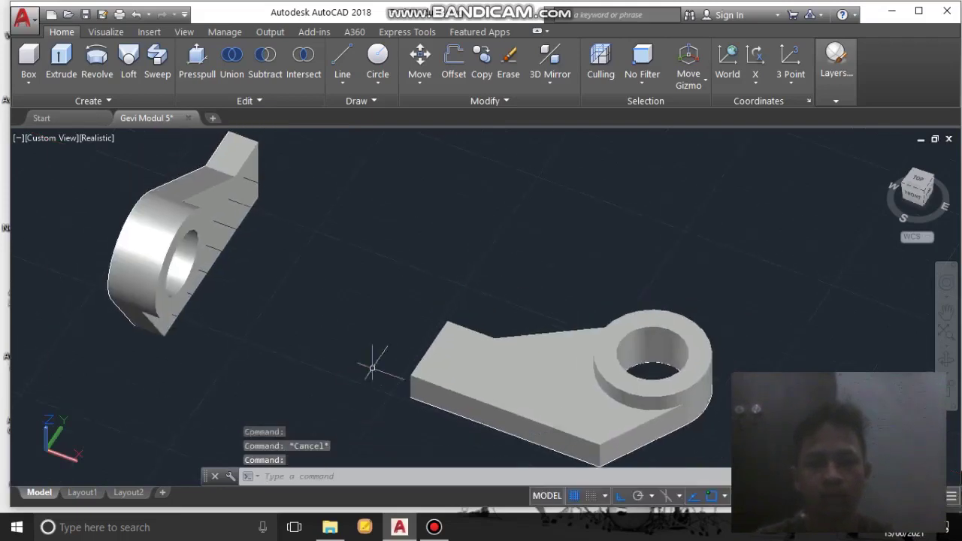
# Rotate the right angled web and ring part 90 degrees about the Y axis, then 180 degrees about the X axis with 3DROTATE.
pyautogui.keyDown('shift'); pyautogui.moveTo(528, 329); pyautogui.dragTo(530, 329, button='middle'); pyautogui.keyUp('shift')
pyautogui.keyDown('shift'); pyautogui.moveTo(395, 320); pyautogui.dragTo(483, 268, button='middle'); pyautogui.keyUp('shift')
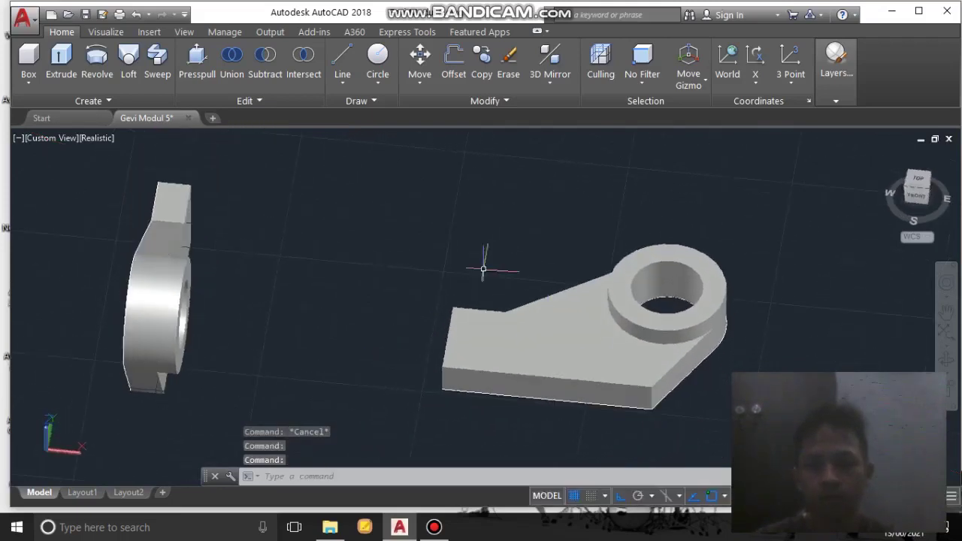
pyautogui.click(421, 202)
pyautogui.click(730, 437)
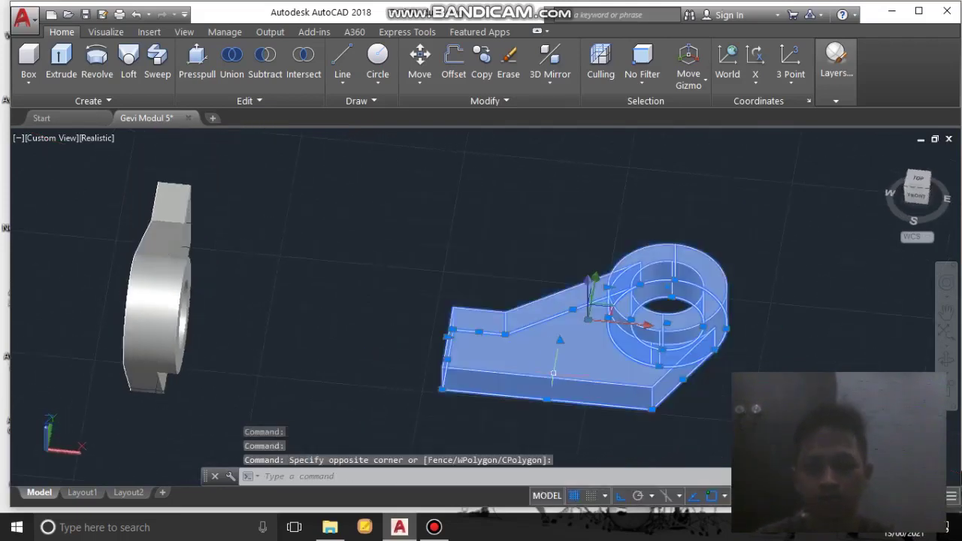
pyautogui.write('3D')
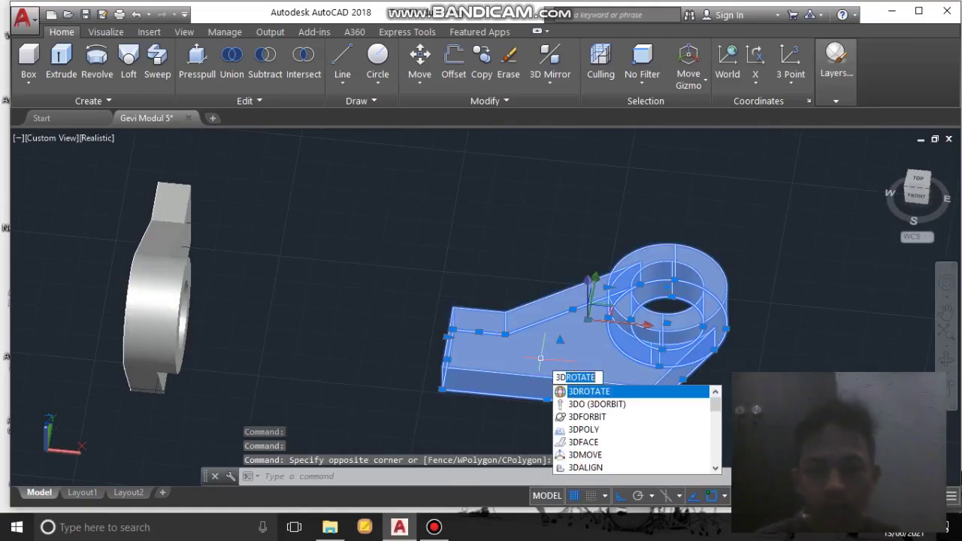
pyautogui.press('Return')
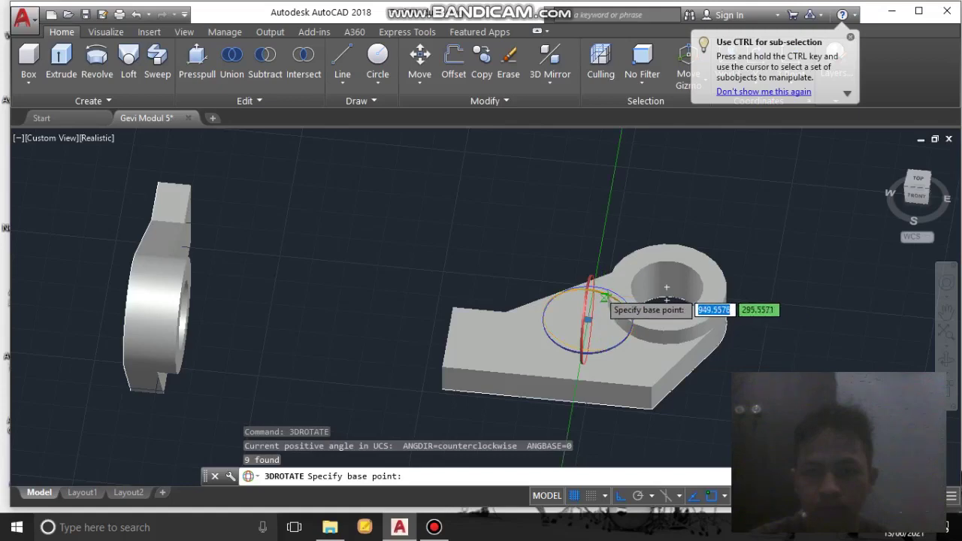
pyautogui.click(588, 320)
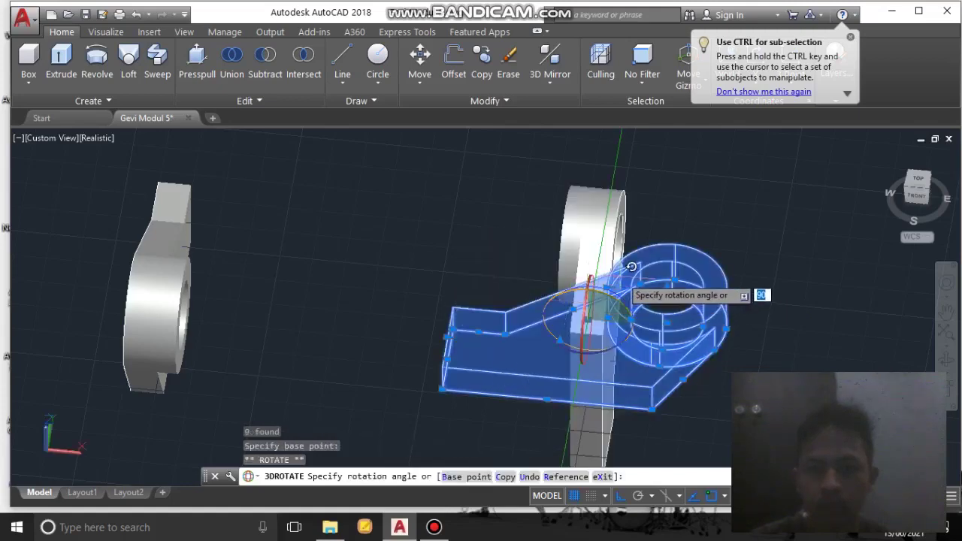
pyautogui.press('Return')
pyautogui.click(585, 323)
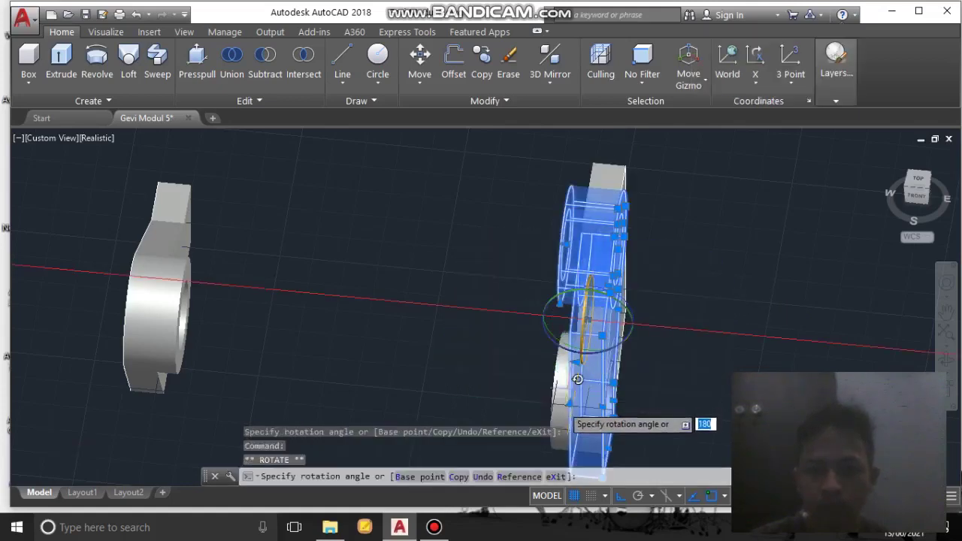
pyautogui.click(533, 399)
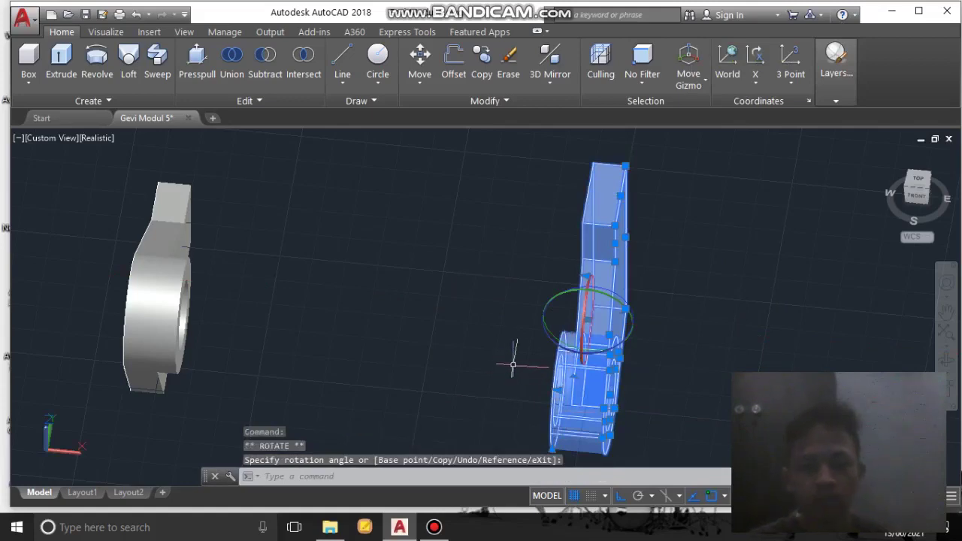
# Try rotating the right part about the Y, X and Z axes to match the upright orientation of the left part.
pyautogui.keyDown('shift'); pyautogui.moveTo(514, 366); pyautogui.dragTo(566, 307, button='middle'); pyautogui.keyUp('shift')
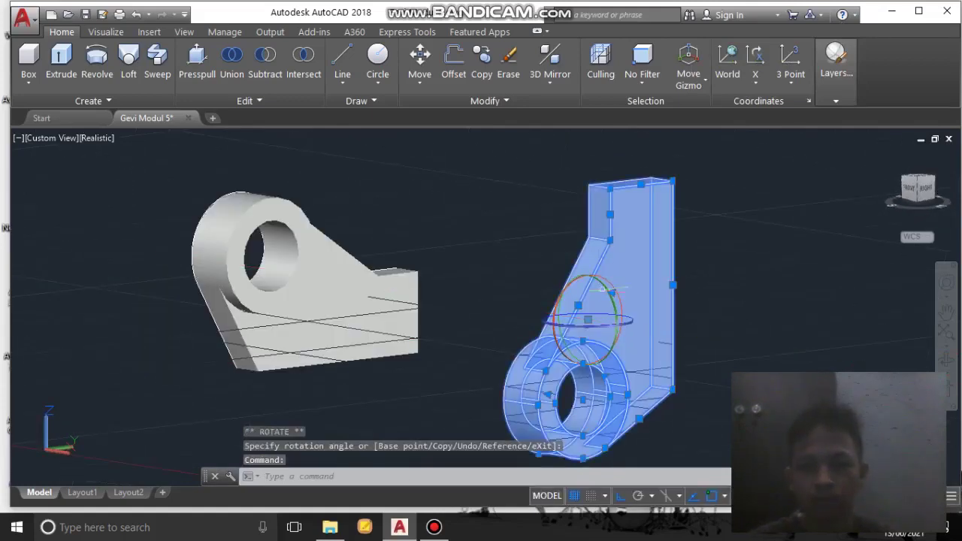
pyautogui.click(618, 315)
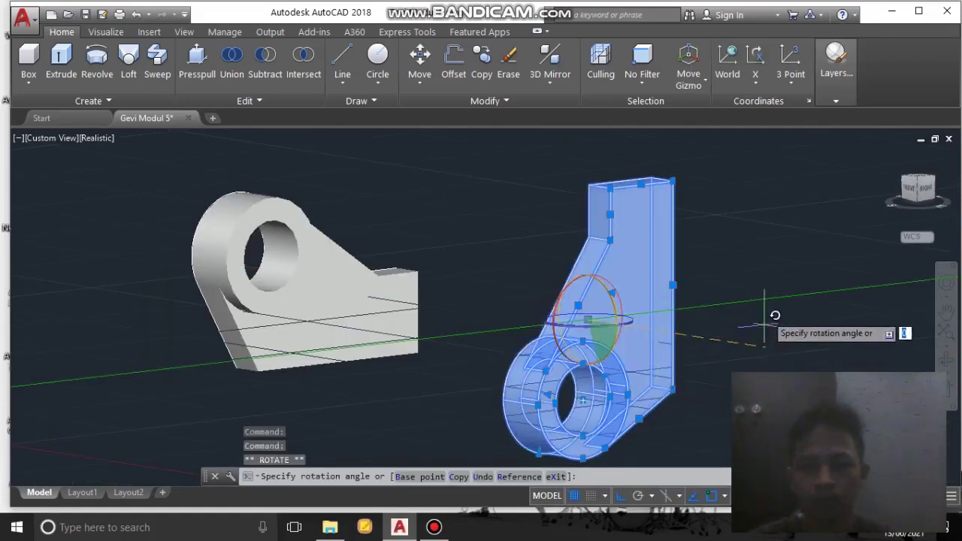
pyautogui.click(502, 256)
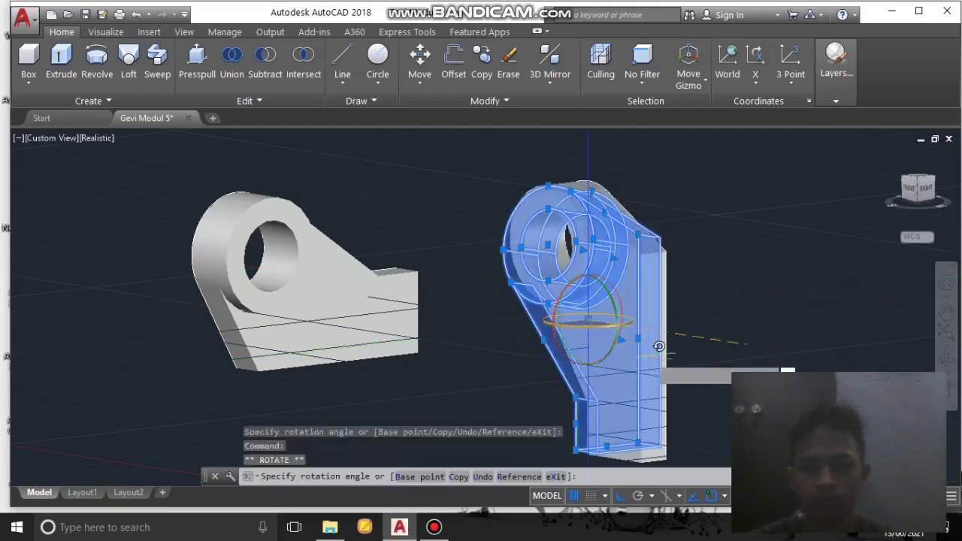
pyautogui.click(561, 344)
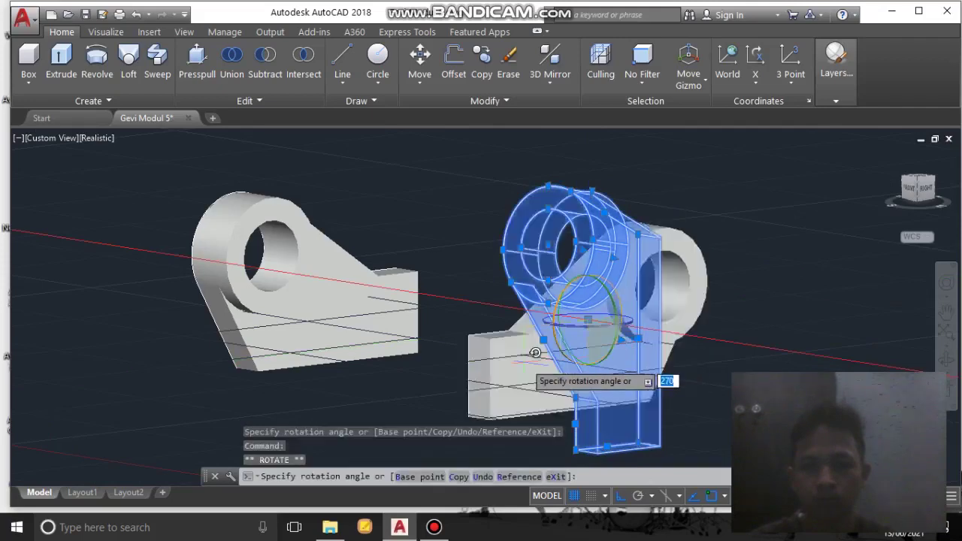
pyautogui.click(510, 368)
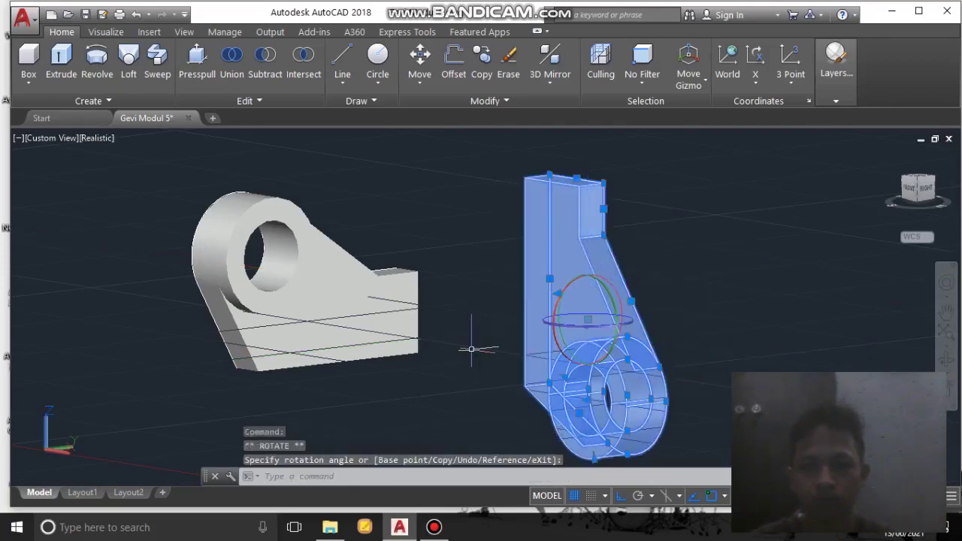
pyautogui.click(582, 327)
pyautogui.click(483, 328)
pyautogui.click(588, 320)
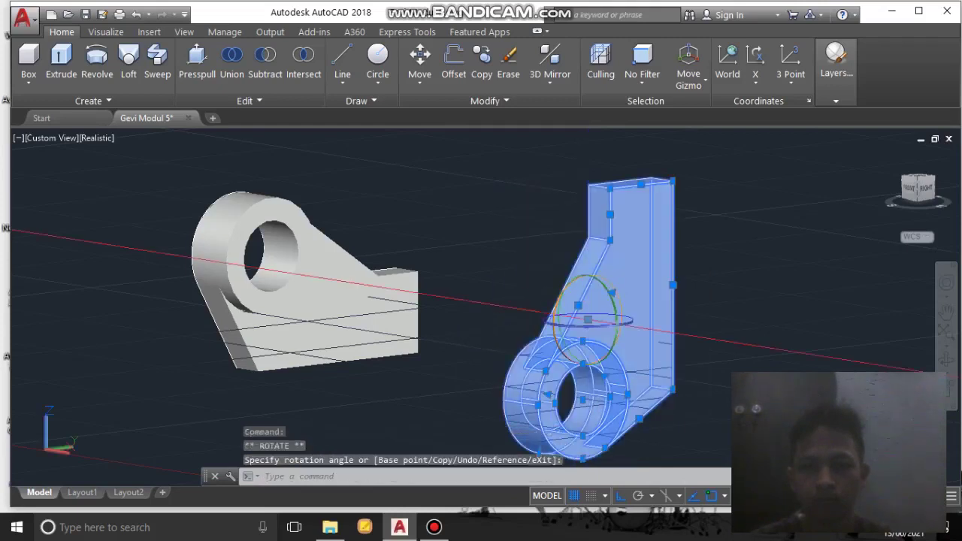
# Flip the right part about the X axis and turn it back 180 degrees, then try a rotation about the Z axis.
pyautogui.click(552, 321)
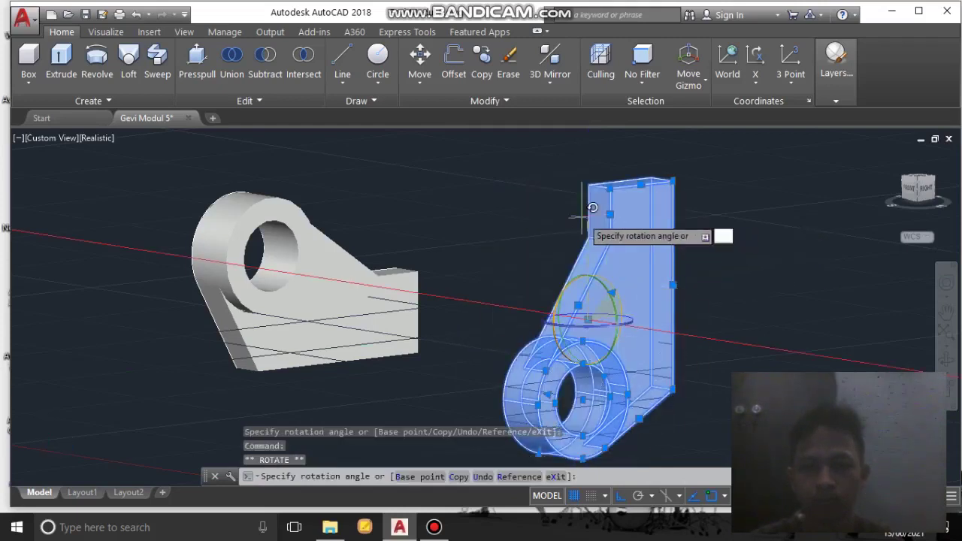
pyautogui.click(436, 376)
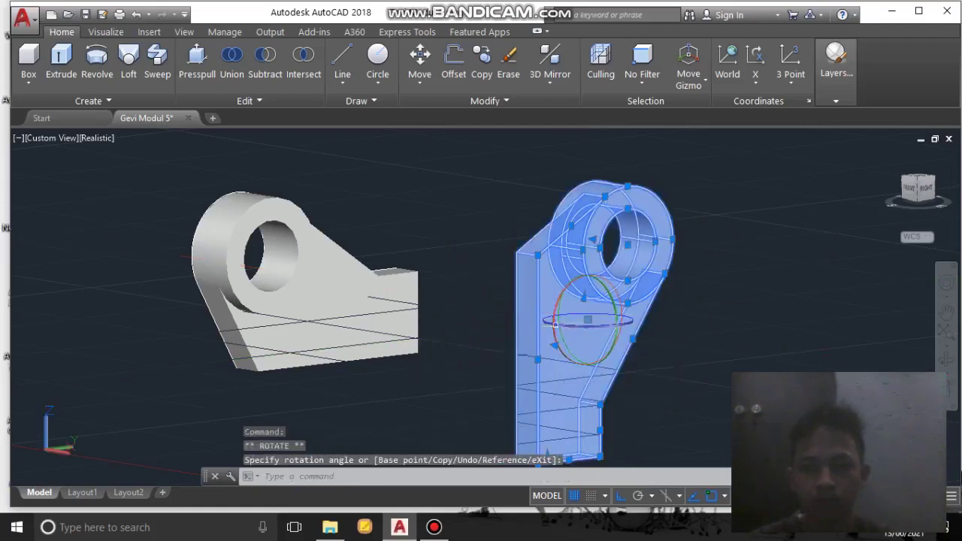
pyautogui.click(556, 342)
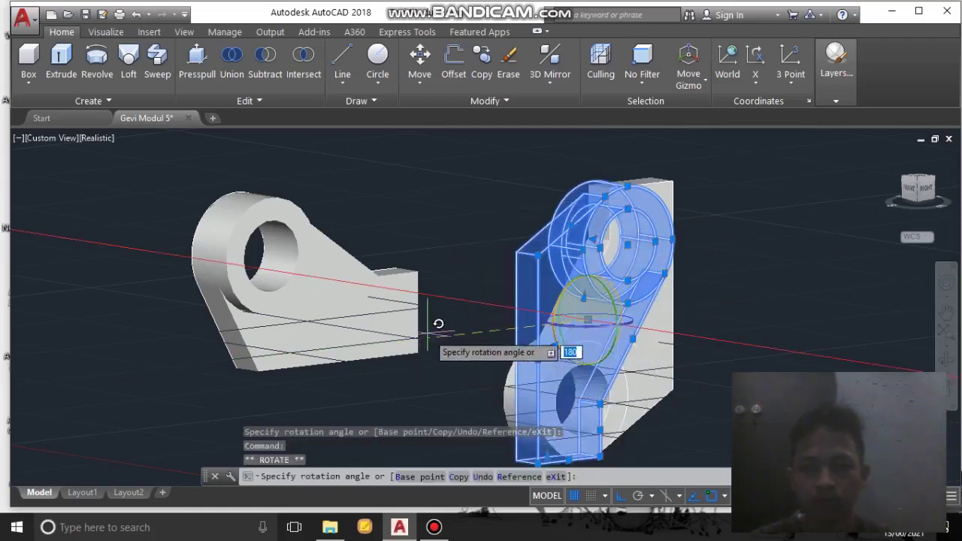
pyautogui.click(459, 256)
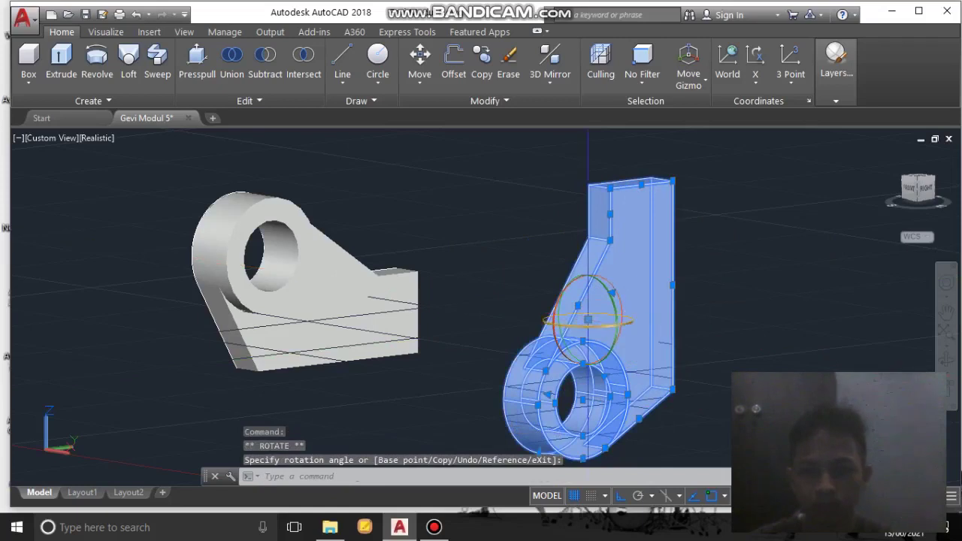
pyautogui.click(630, 323)
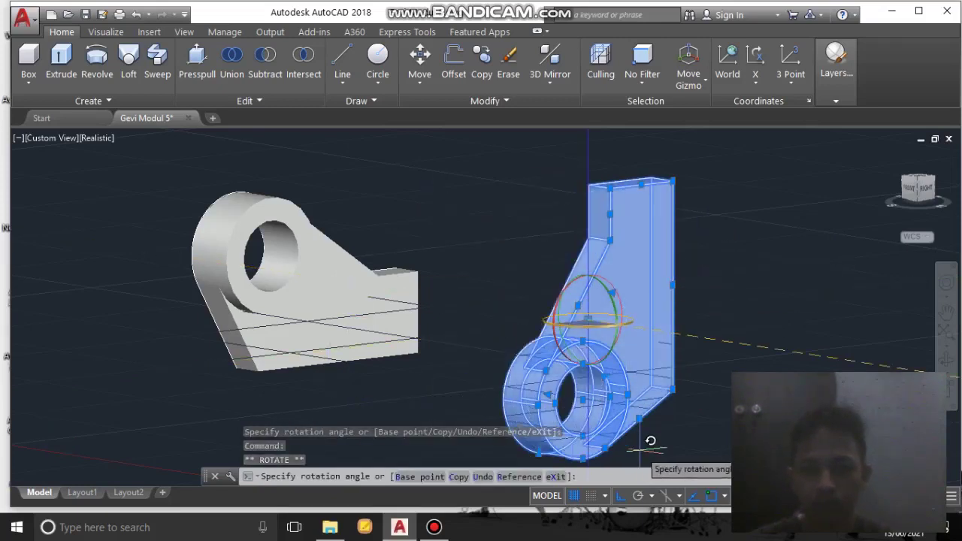
pyautogui.click(651, 441)
# Rotate the right angled web and ring part 90 degrees about the X axis onto its long straight edge, and clear the selection.
pyautogui.click(616, 310)
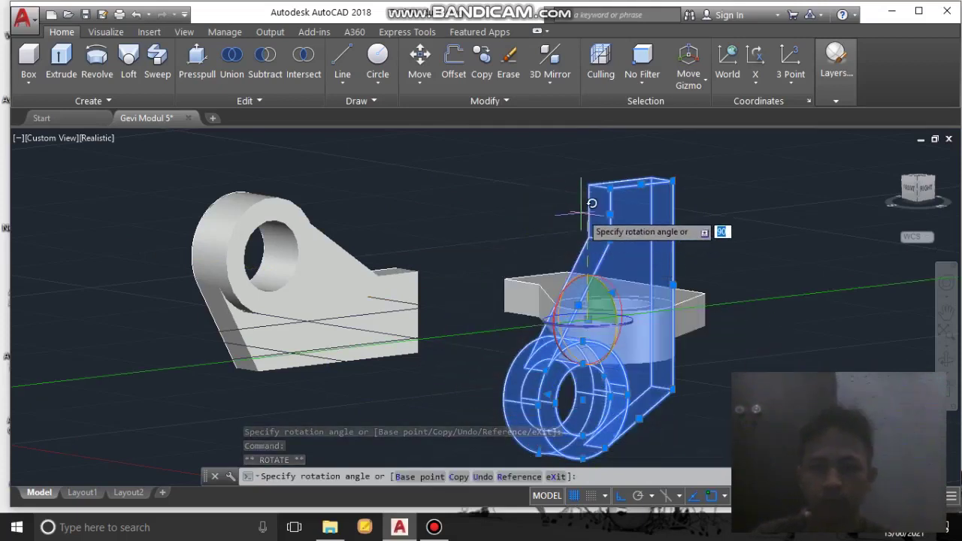
pyautogui.click(701, 362)
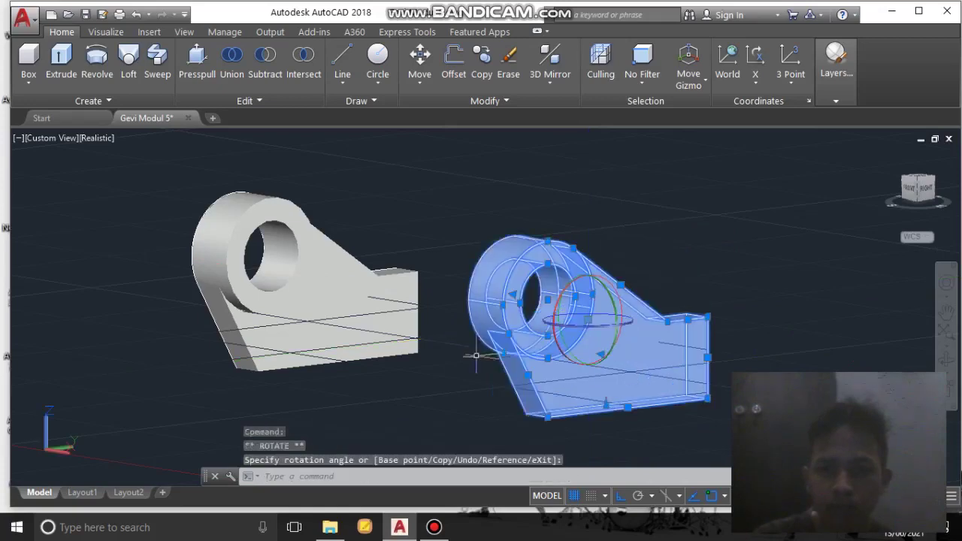
pyautogui.press('Escape')
# Move one angled web and ring part with Ortho off, from its end face's lower inner corner to the round-ended base part's lower corner.
pyautogui.keyDown('shift'); pyautogui.moveTo(451, 309); pyautogui.dragTo(490, 299, button='middle'); pyautogui.keyUp('shift')
pyautogui.scroll(2, 631, 341)
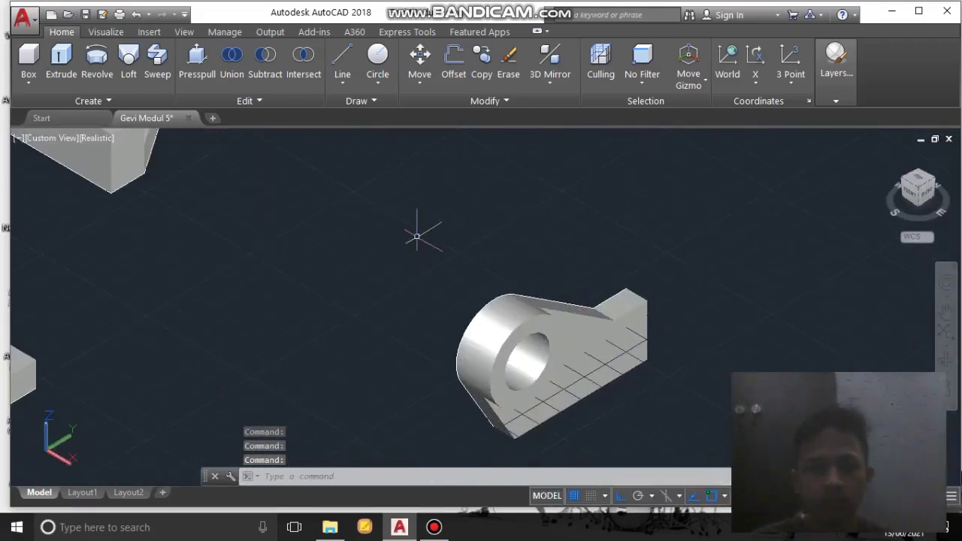
pyautogui.click(363, 219)
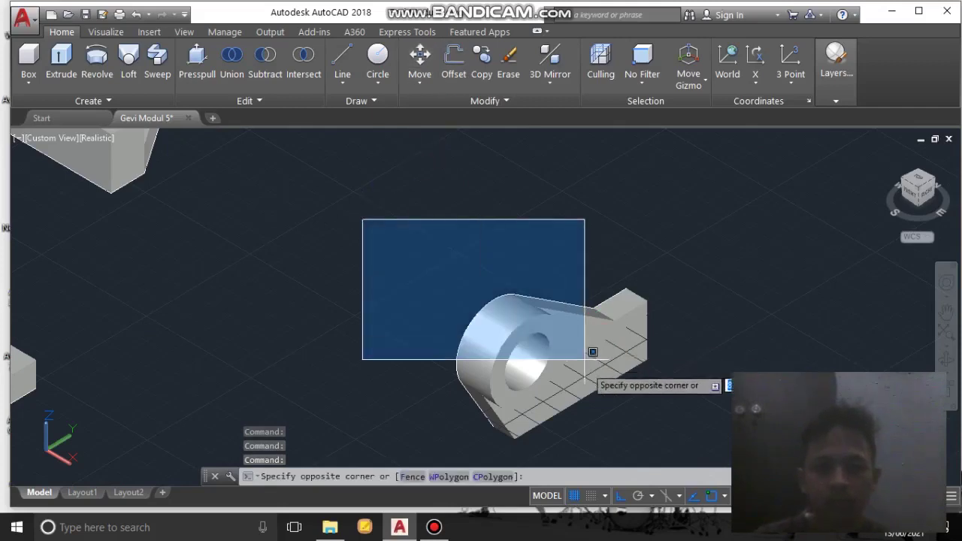
pyautogui.click(663, 445)
pyautogui.click(419, 54)
pyautogui.scroll(2, 672, 331)
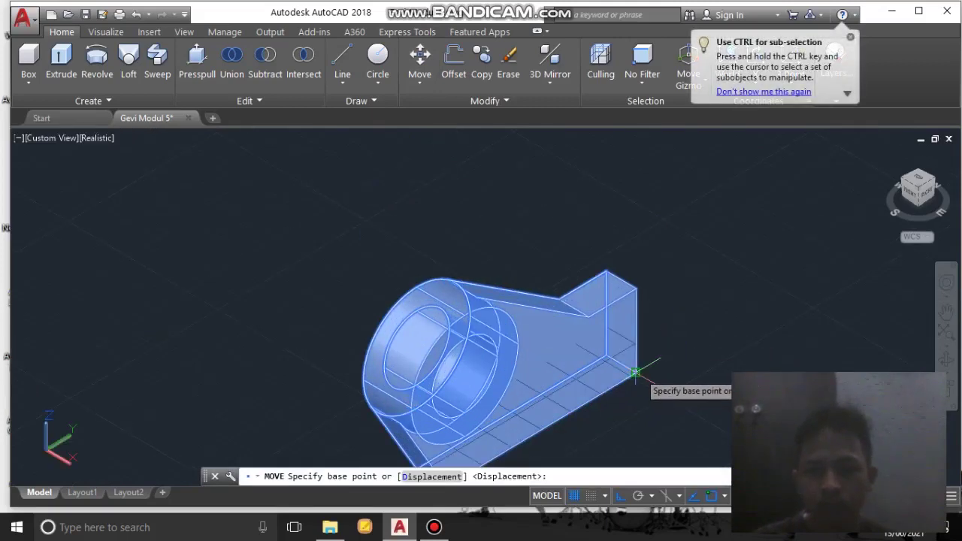
pyautogui.click(605, 355)
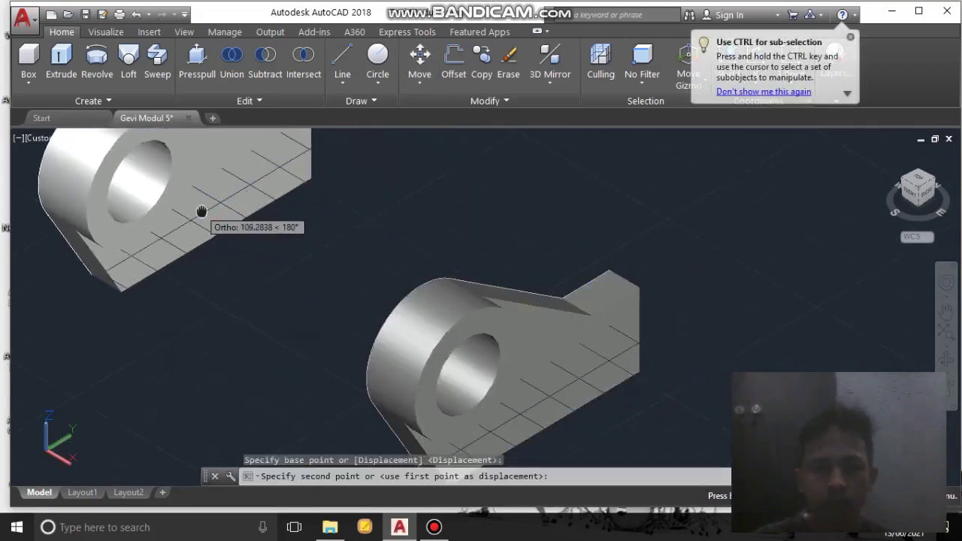
pyautogui.press('F8')
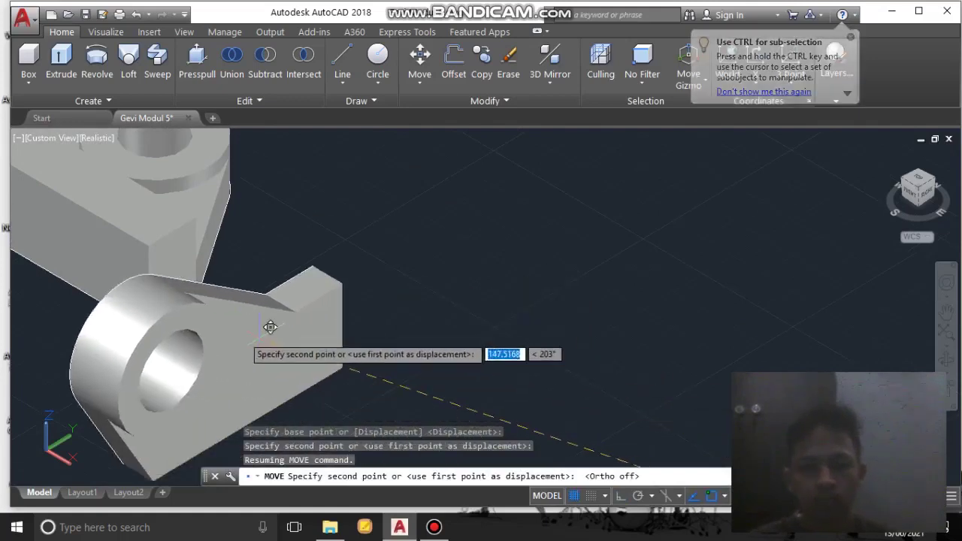
pyautogui.moveTo(230, 335); pyautogui.dragTo(687, 473, button='middle')
pyautogui.keyDown('shift'); pyautogui.moveTo(376, 361); pyautogui.dragTo(661, 362, button='middle'); pyautogui.keyUp('shift')
pyautogui.keyDown('shift'); pyautogui.moveTo(580, 335); pyautogui.dragTo(569, 313, button='middle'); pyautogui.keyUp('shift')
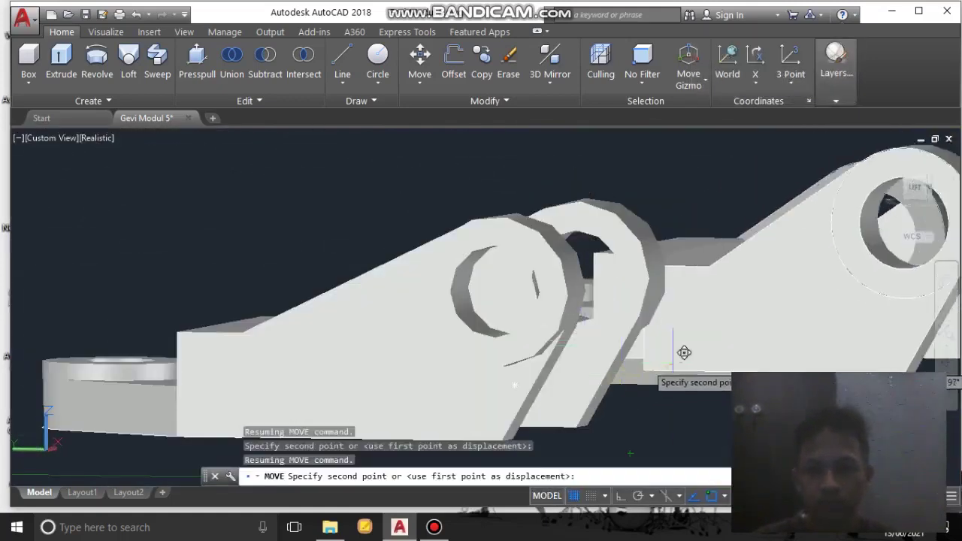
pyautogui.moveTo(711, 367); pyautogui.dragTo(516, 385, button='middle')
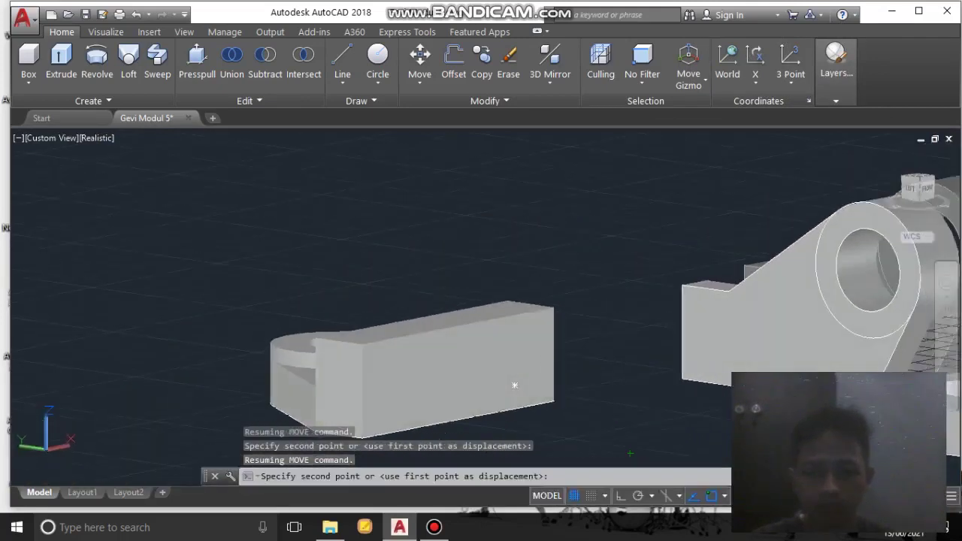
pyautogui.scroll(3, 516, 385)
pyautogui.moveTo(539, 333); pyautogui.dragTo(624, 206, button='middle')
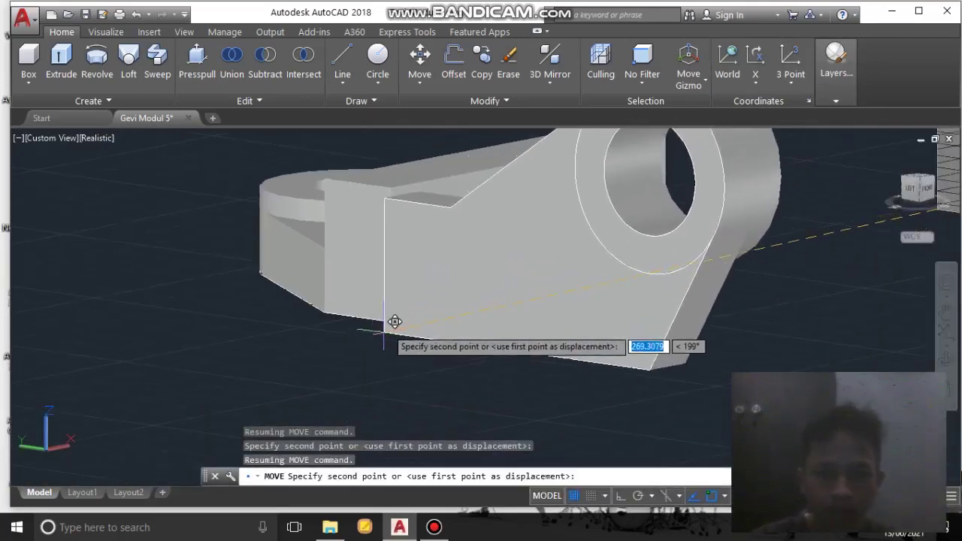
pyautogui.click(391, 322)
# Bring the remaining angled web and ring part over to the round-ended base part.
pyautogui.keyDown('shift'); pyautogui.moveTo(629, 310); pyautogui.dragTo(482, 372, button='middle'); pyautogui.keyUp('shift')
pyautogui.scroll(-5, 605, 366)
pyautogui.moveTo(605, 366); pyautogui.dragTo(333, 167, button='middle')
pyautogui.moveTo(601, 323); pyautogui.dragTo(371, 173, button='middle')
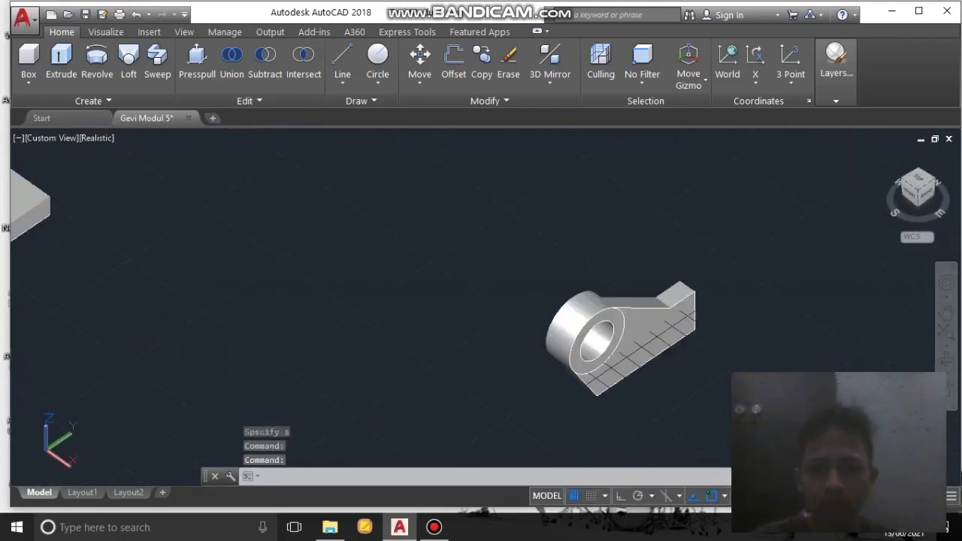